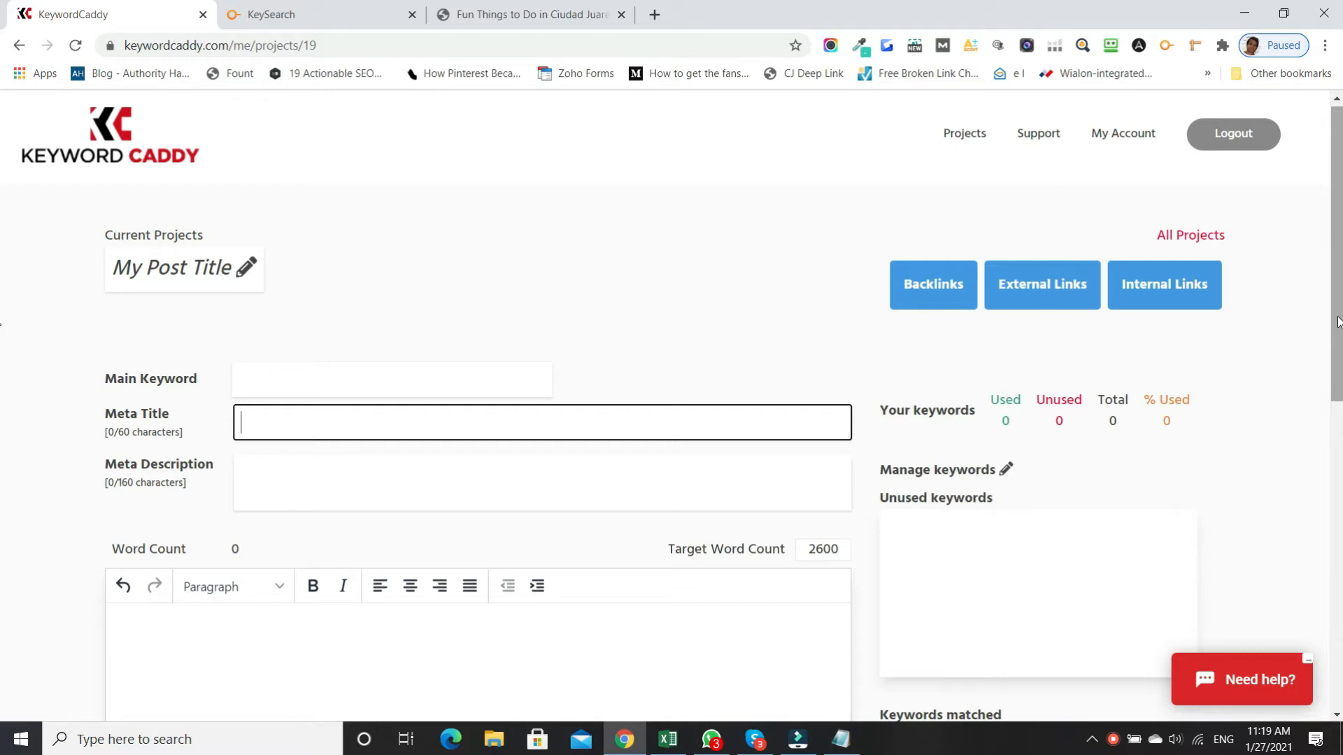
Set the project's post title to "Fun Things to Do in Ciudad Juarez: Attractions and Tours", taken from the travel article's headline
left_click(178, 272)
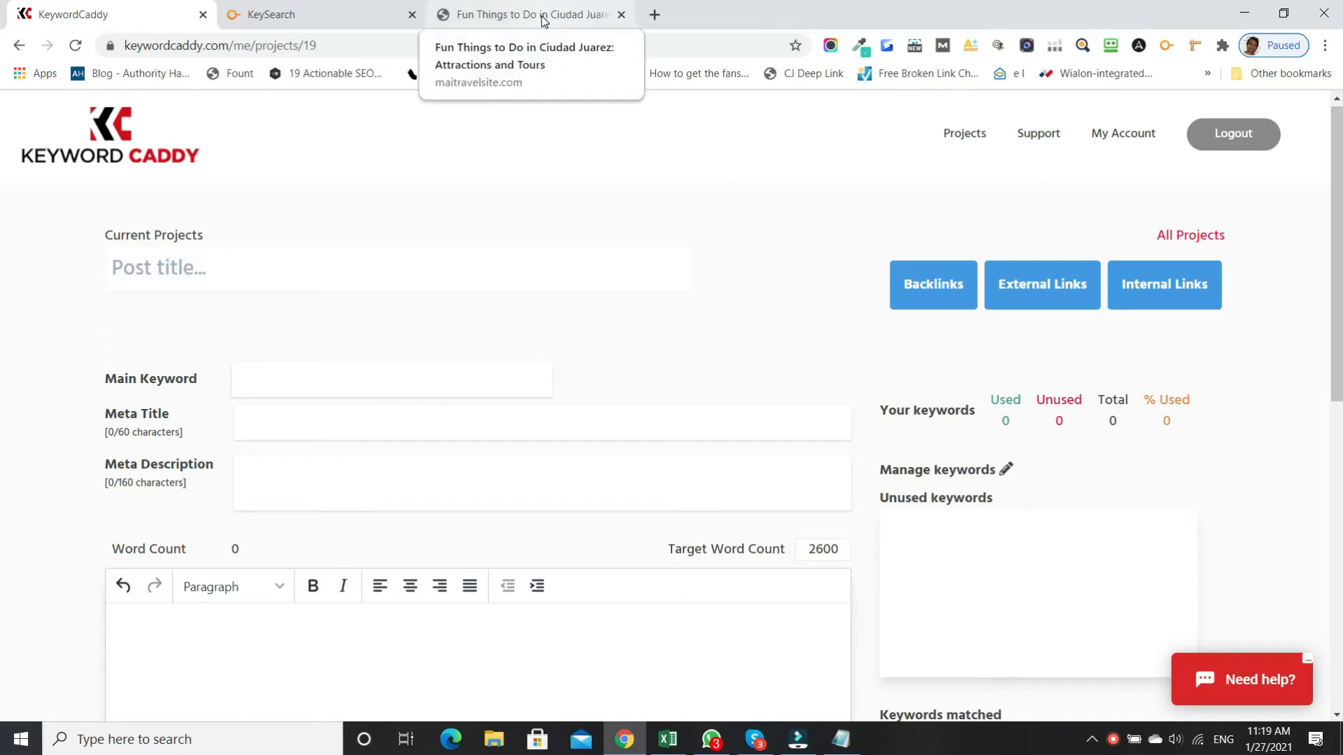
left_click(263, 271)
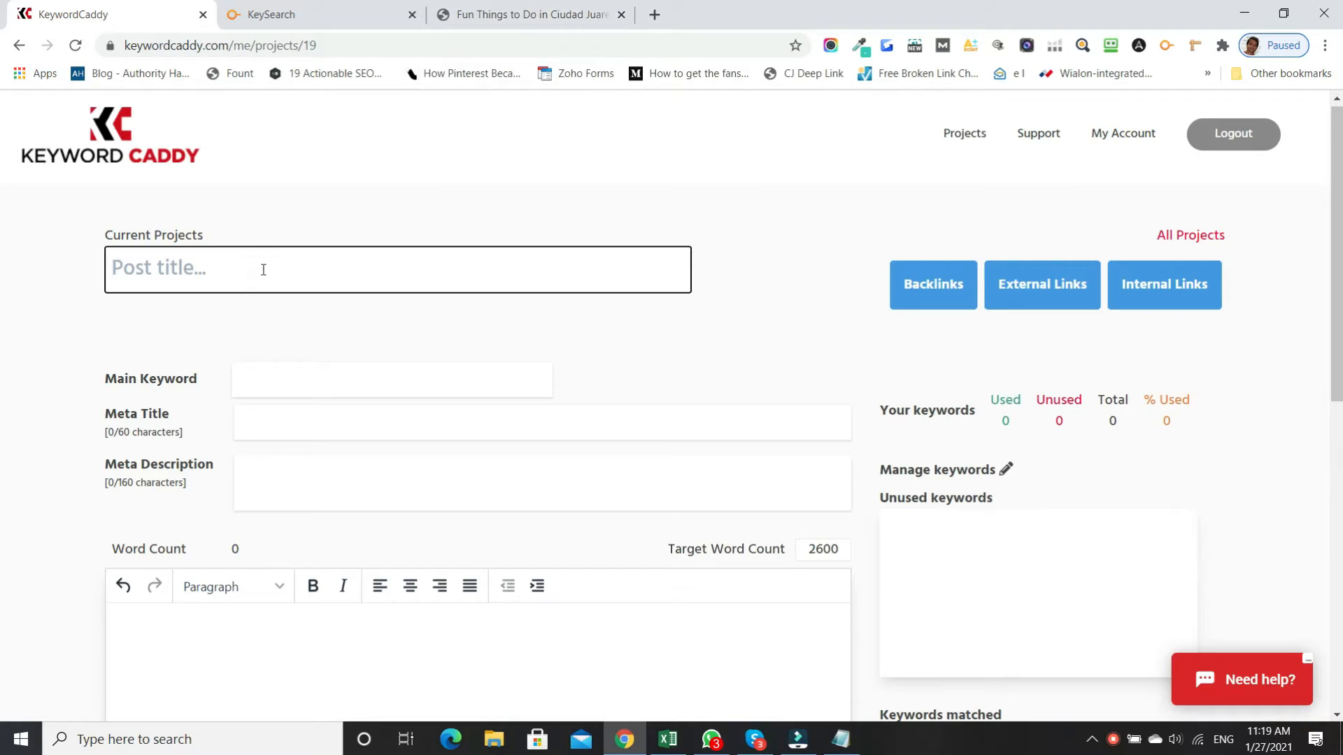
type("Fn")
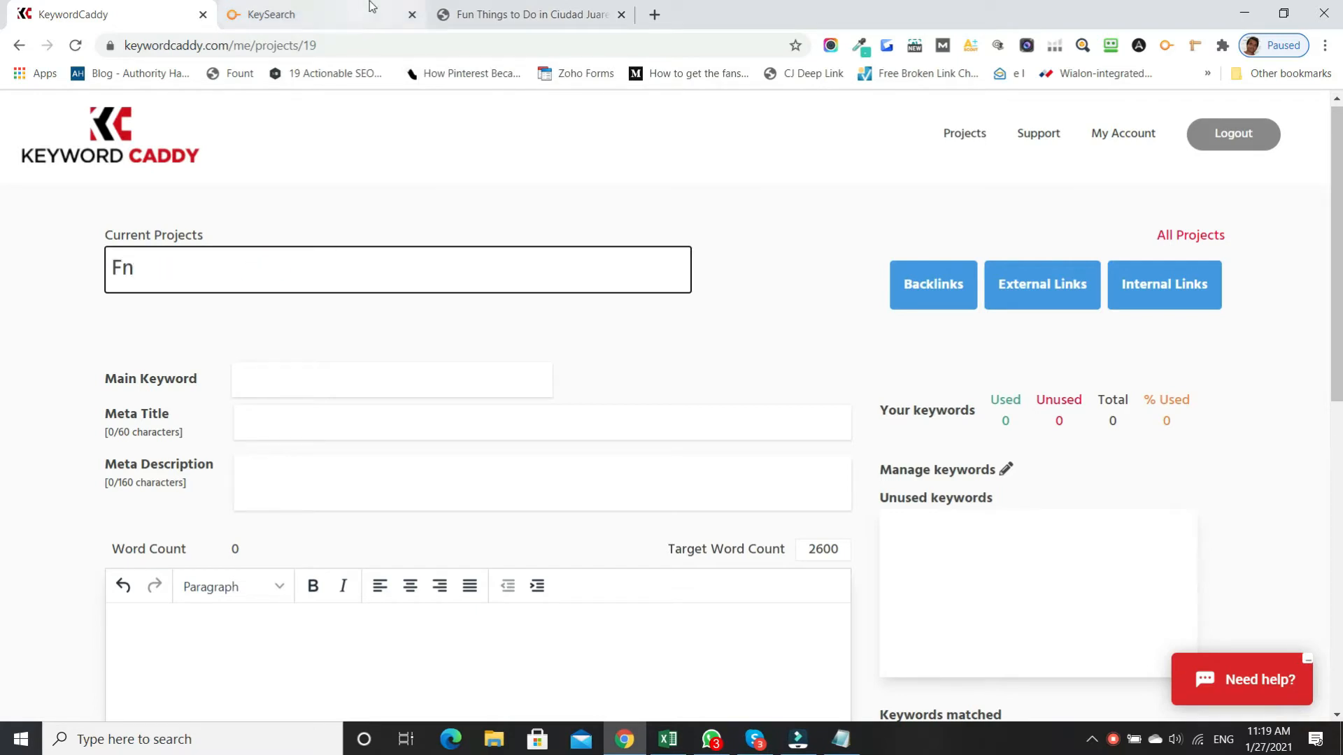
left_click(474, 13)
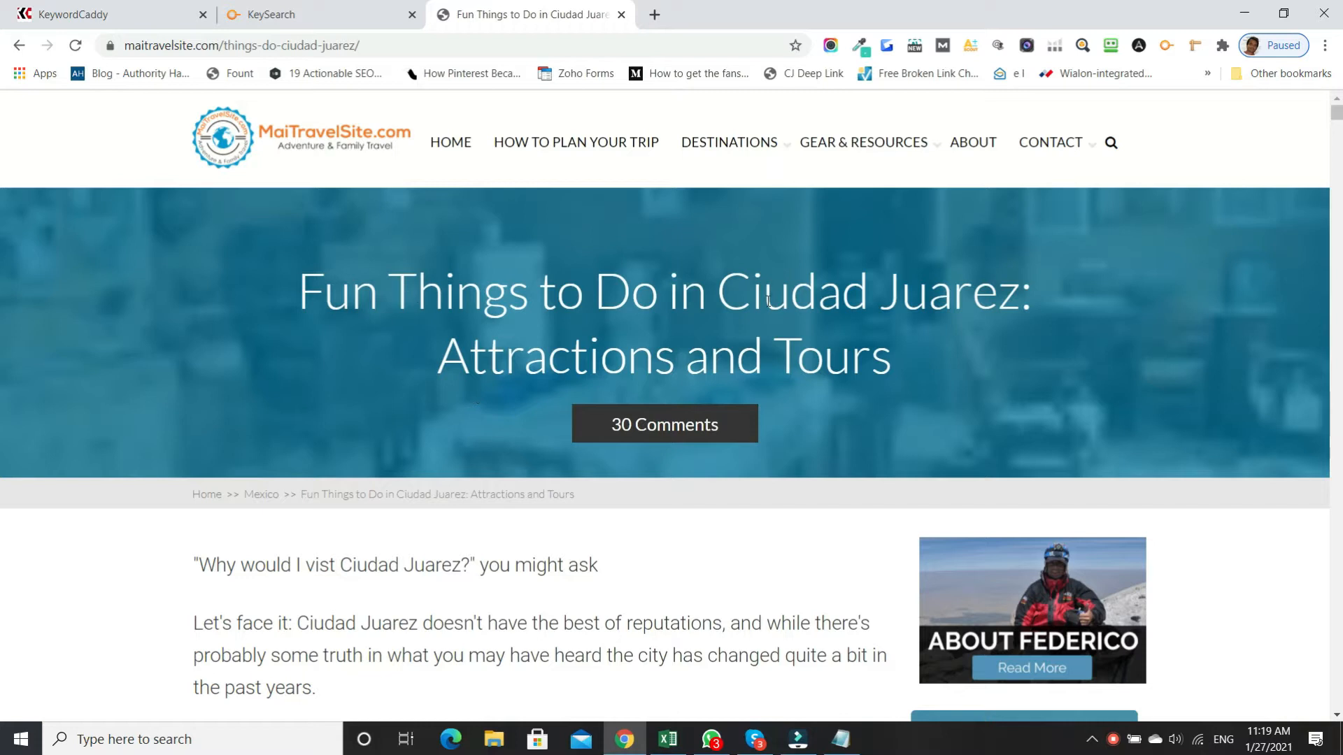
left_click(195, 19)
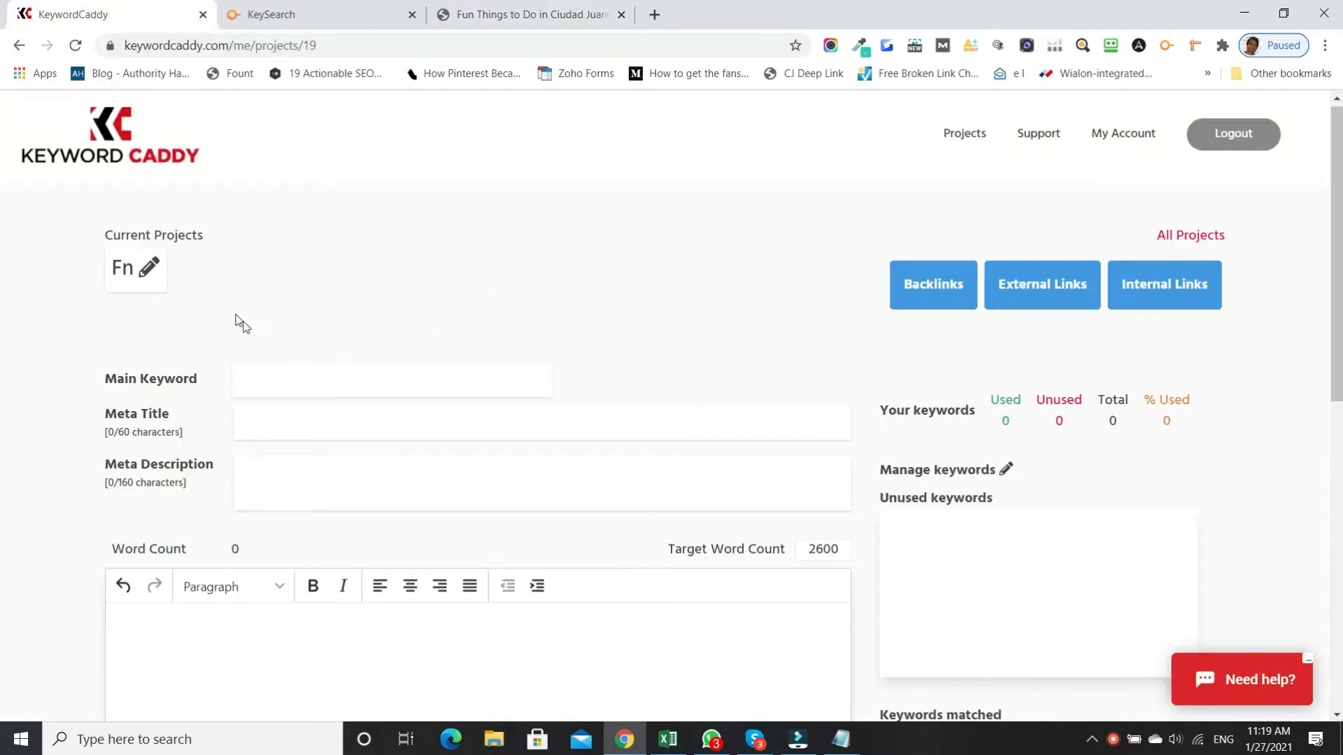
left_click(149, 279)
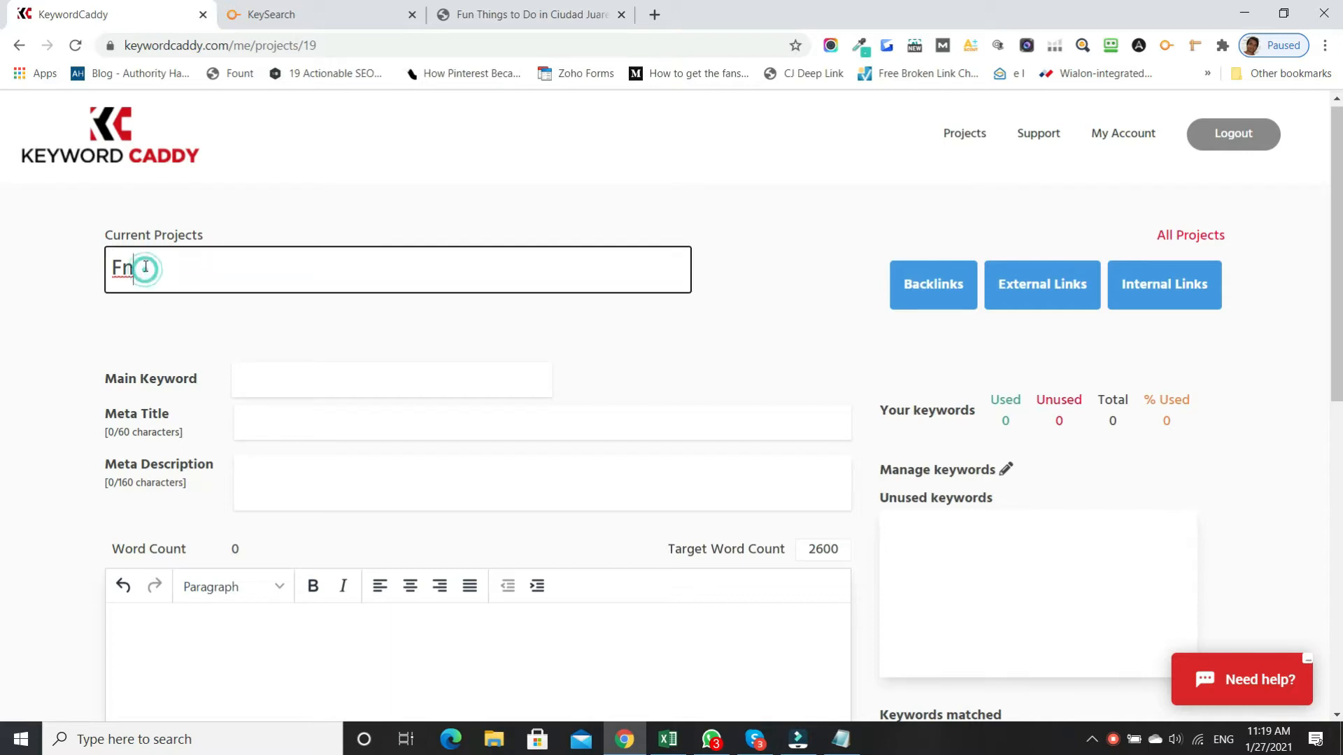
key("BackSpace")
type("un things")
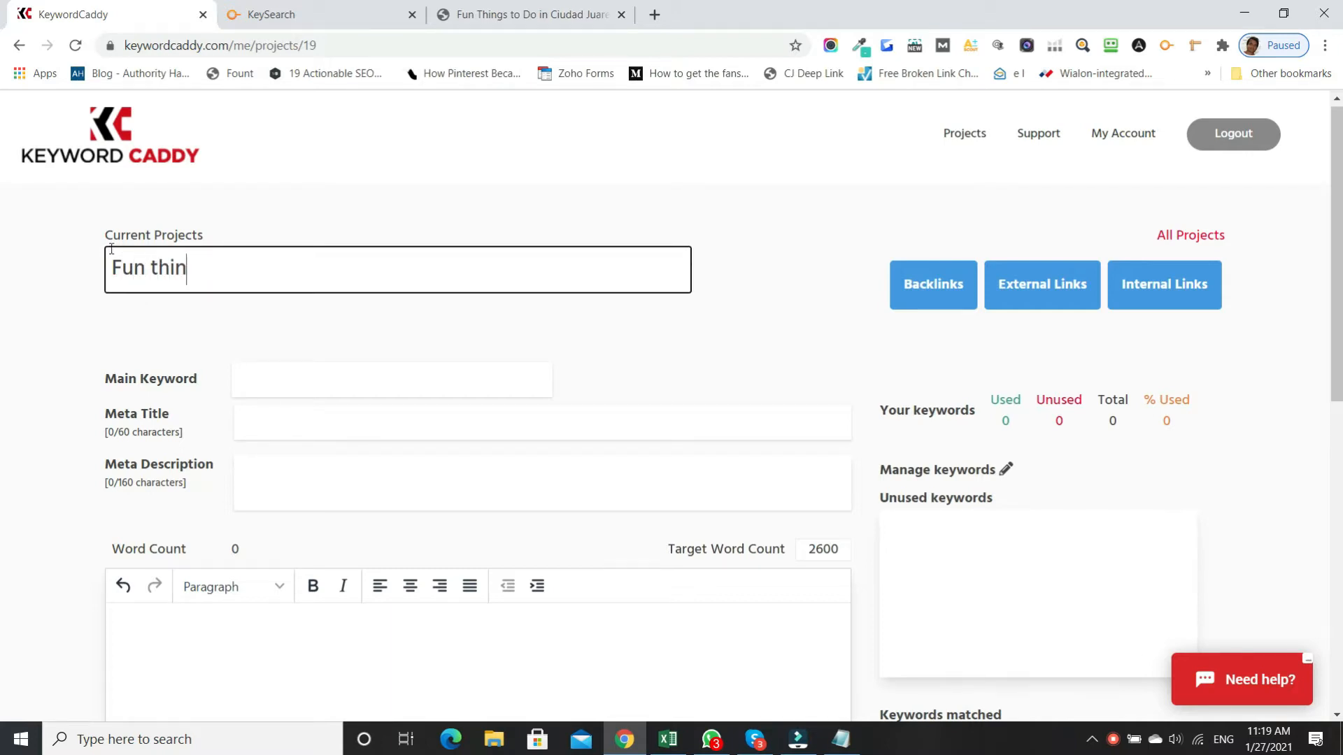
key("BackSpace")
key("BackSpace")
key("BackSpace")
key("BackSpace")
key("BackSpace")
key("BackSpace")
type("Things to ")
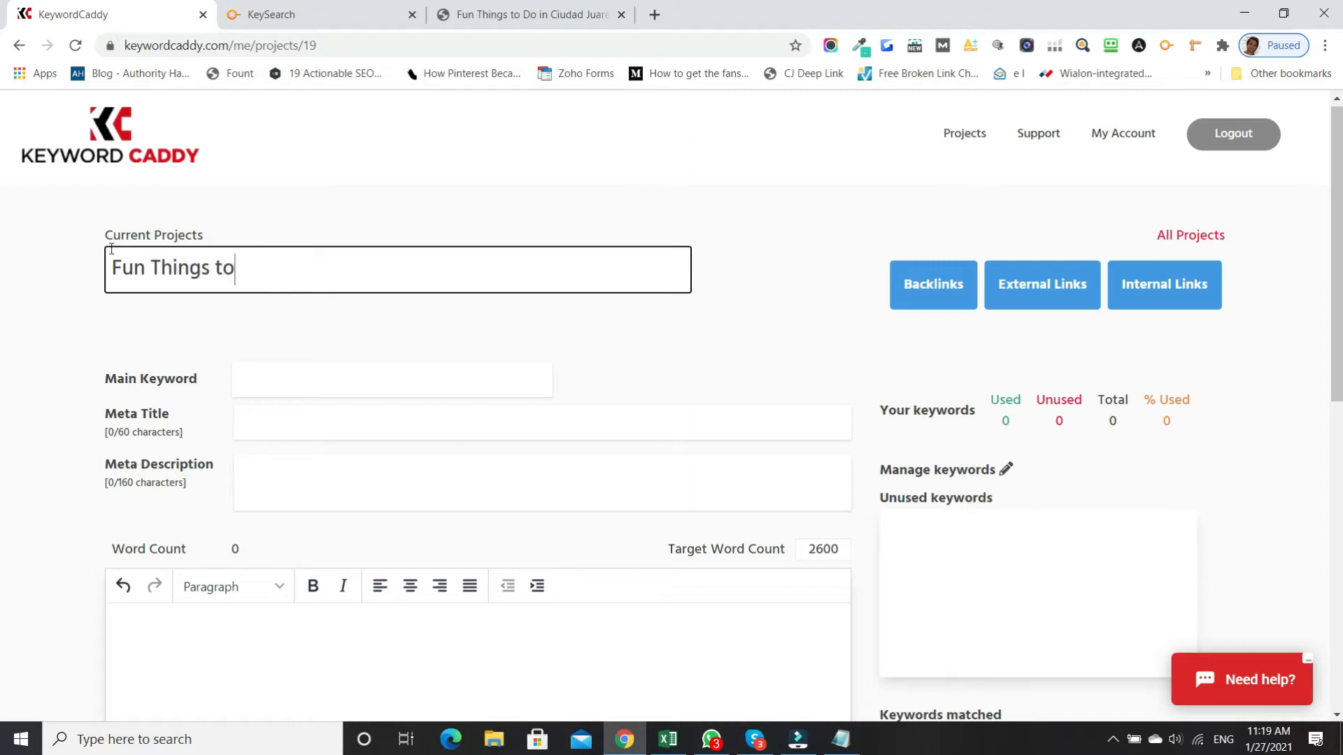
type("Do in Ciudad Juare")
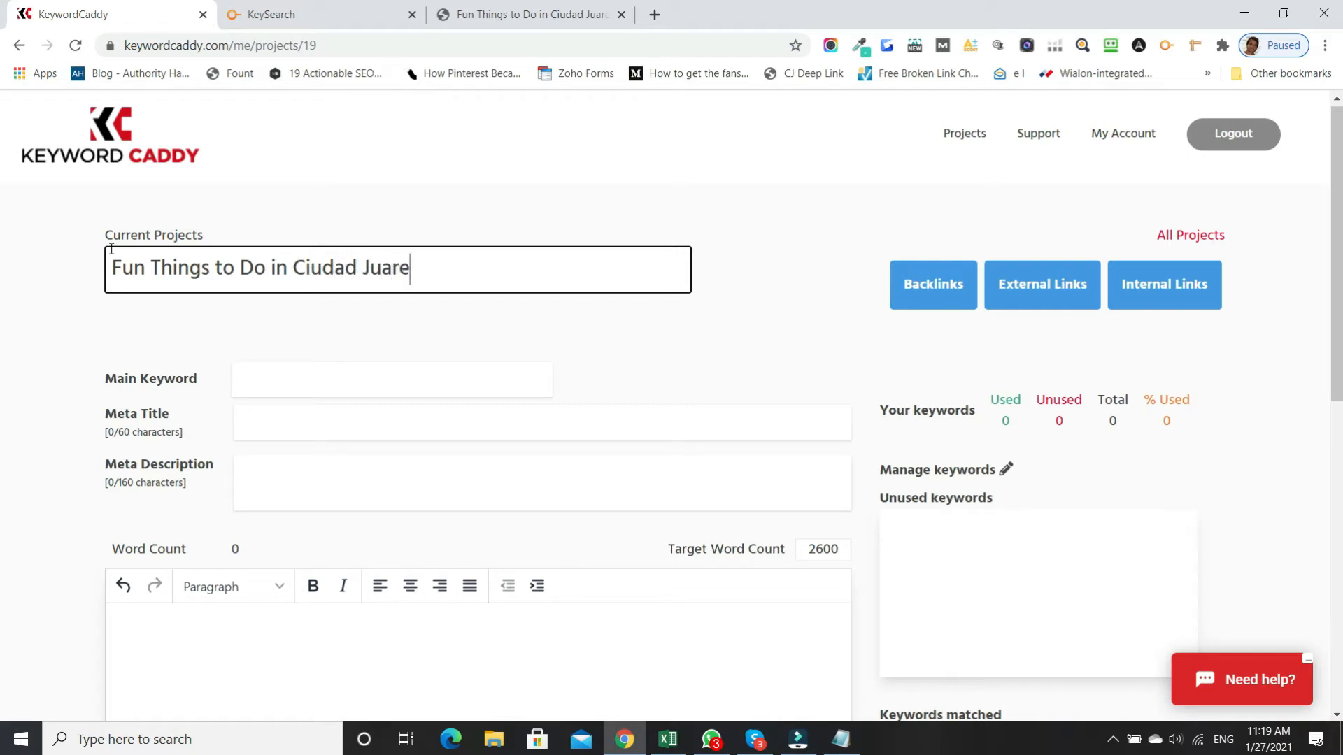
type("z:A")
type(" Attraction")
type("s and Tours")
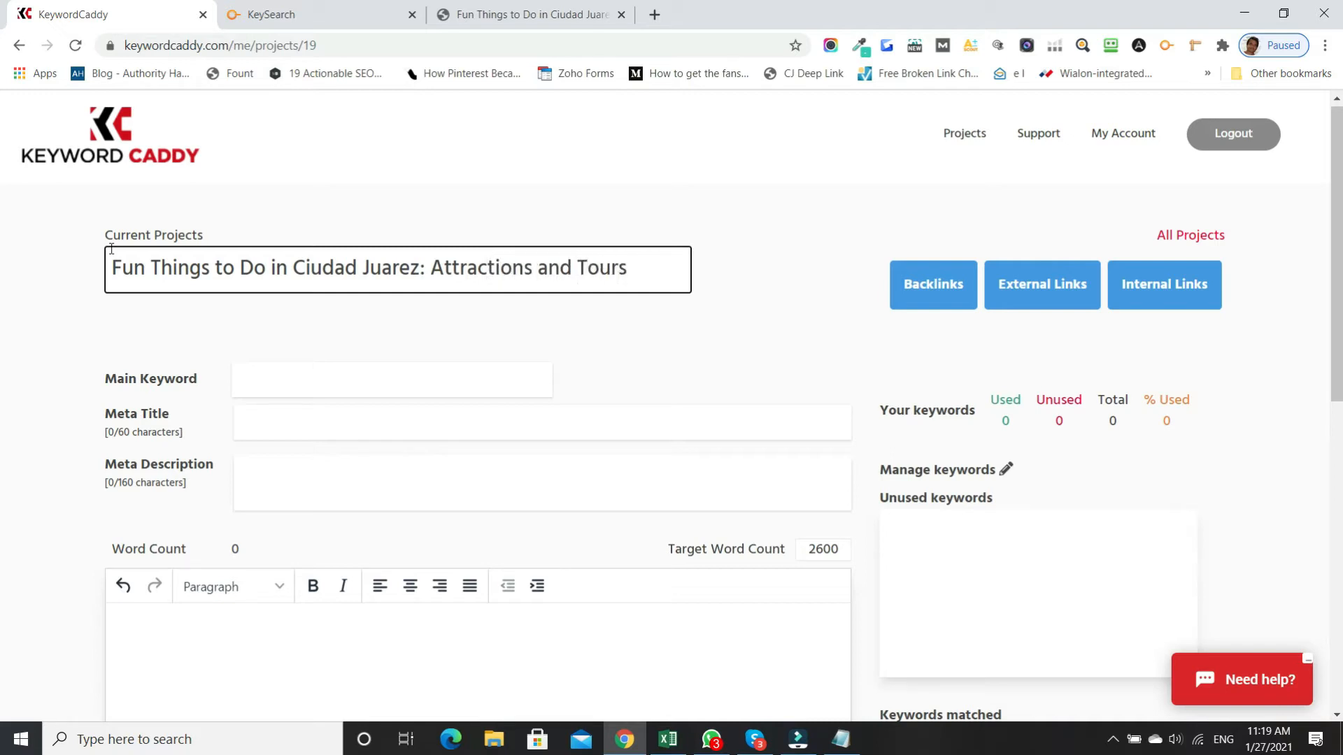
Enter "things to do in ciudad juarez" as the project's main keyword
left_click(348, 384)
type("things to do")
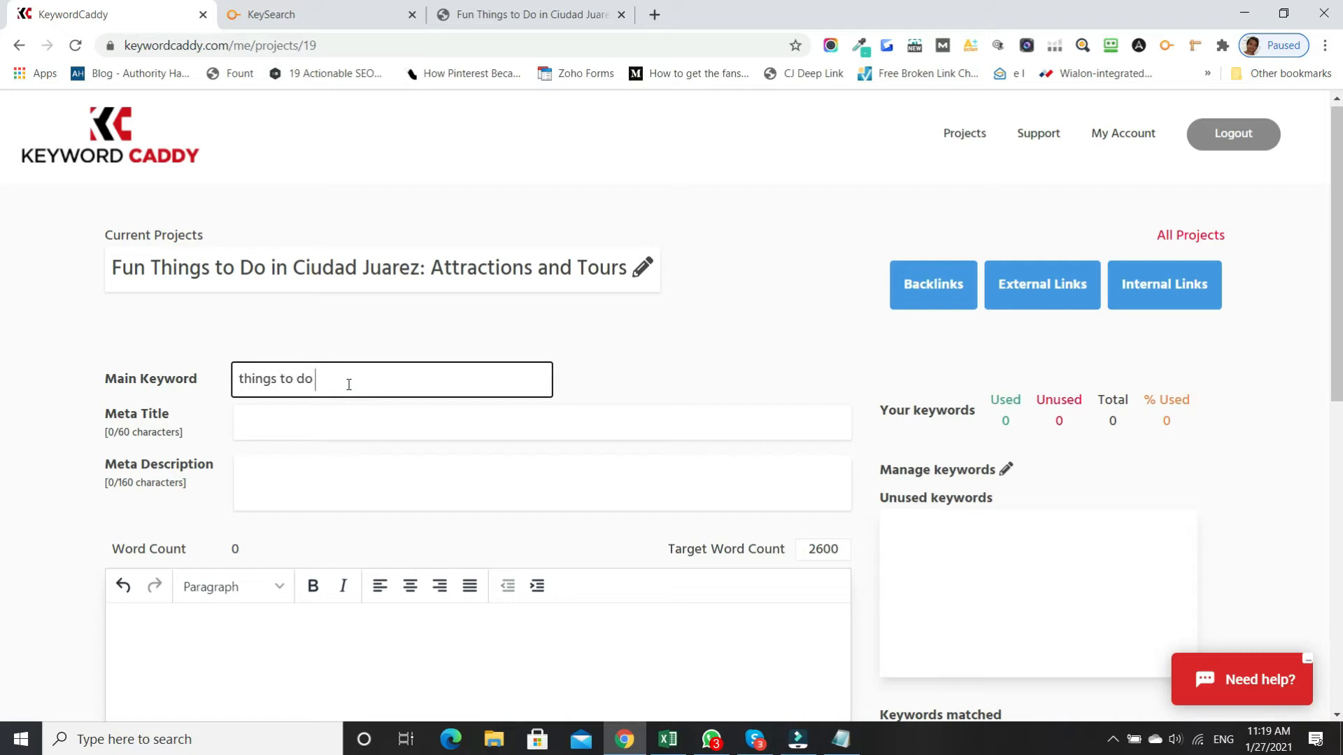
type(" in ciudad juarez")
Copy the project's post title and paste it as the meta title
left_click(385, 423)
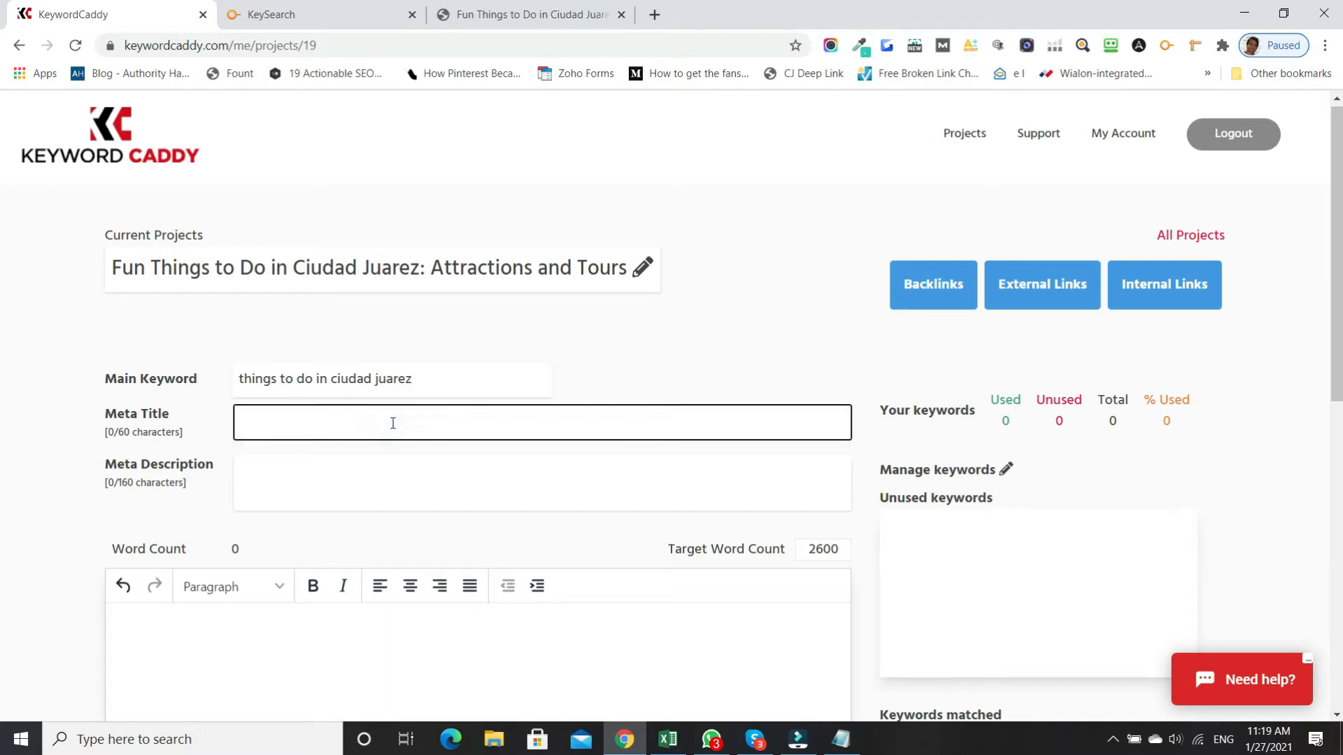
left_click(115, 269)
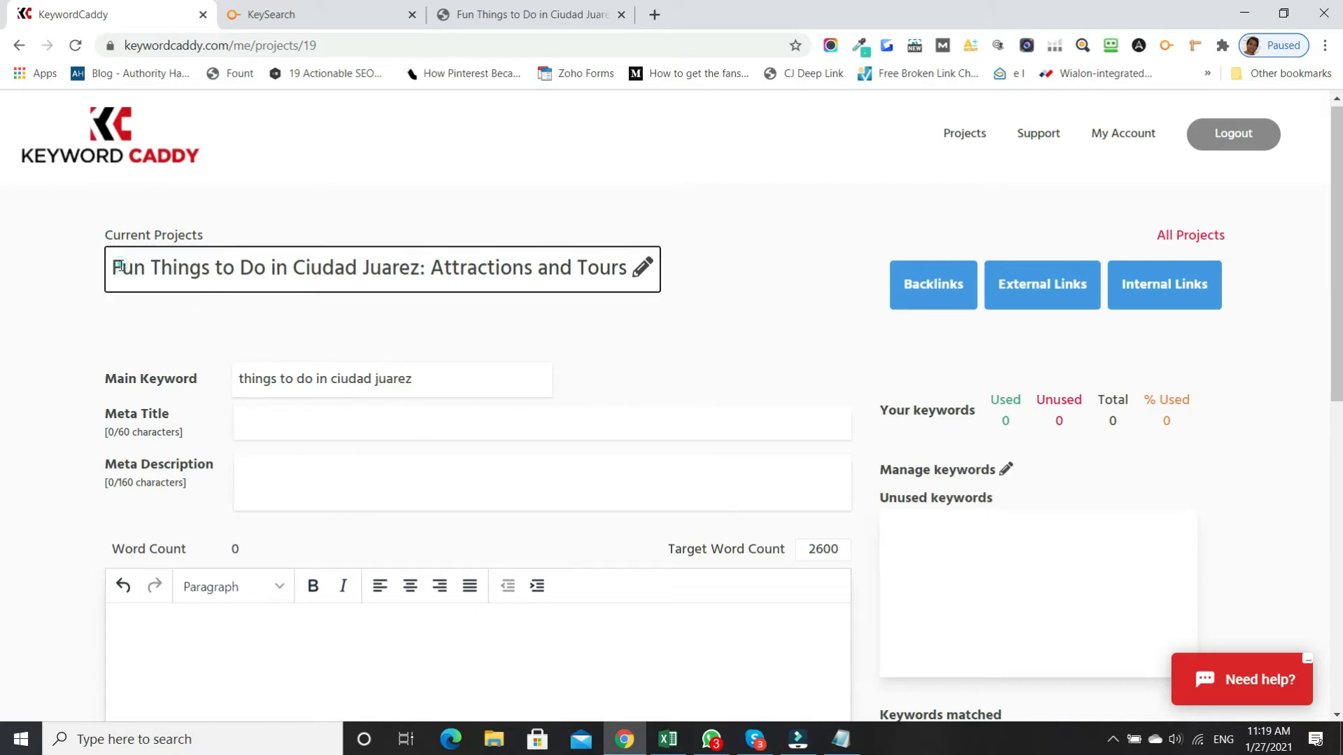
left_click_drag(113, 269, 632, 273)
key("ctrl+c")
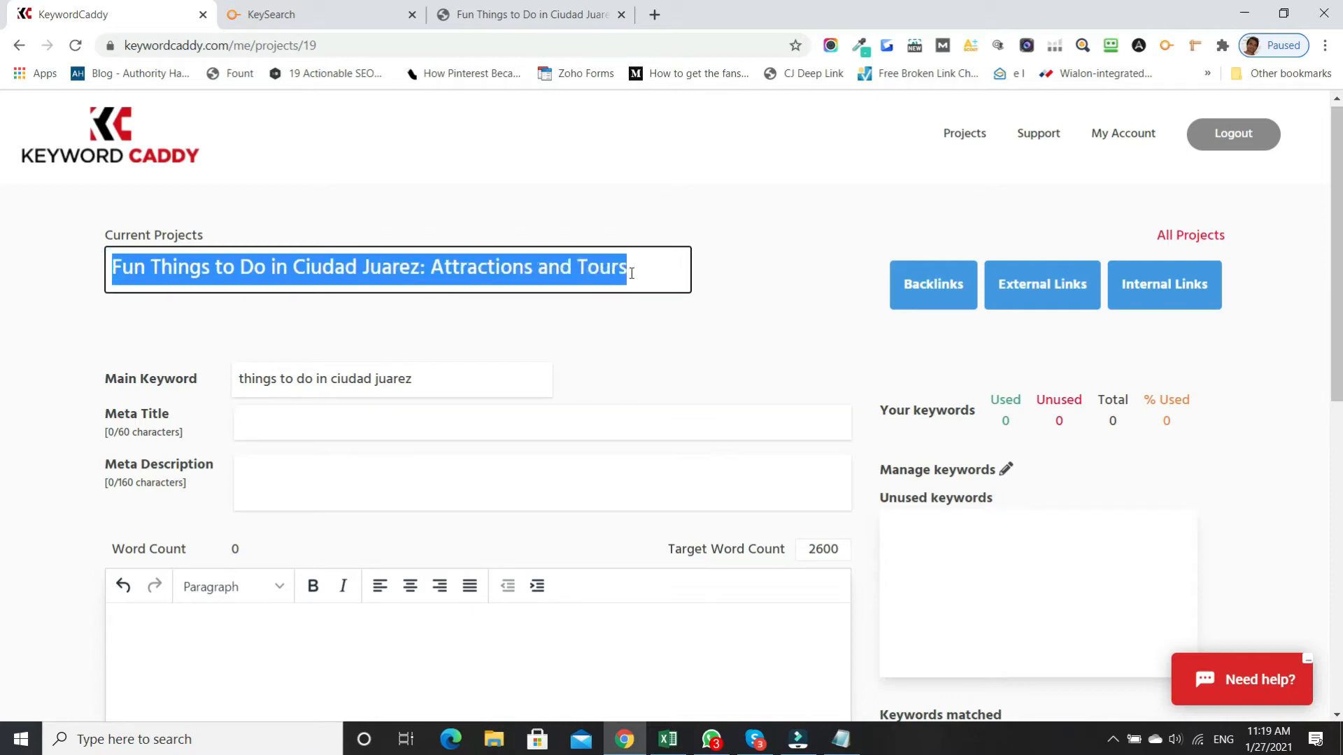
left_click(412, 414)
key("ctrl+v")
Write the meta description "This article covers the best things to do in Ciudad Juarez including attractions and tours."
left_click(396, 488)
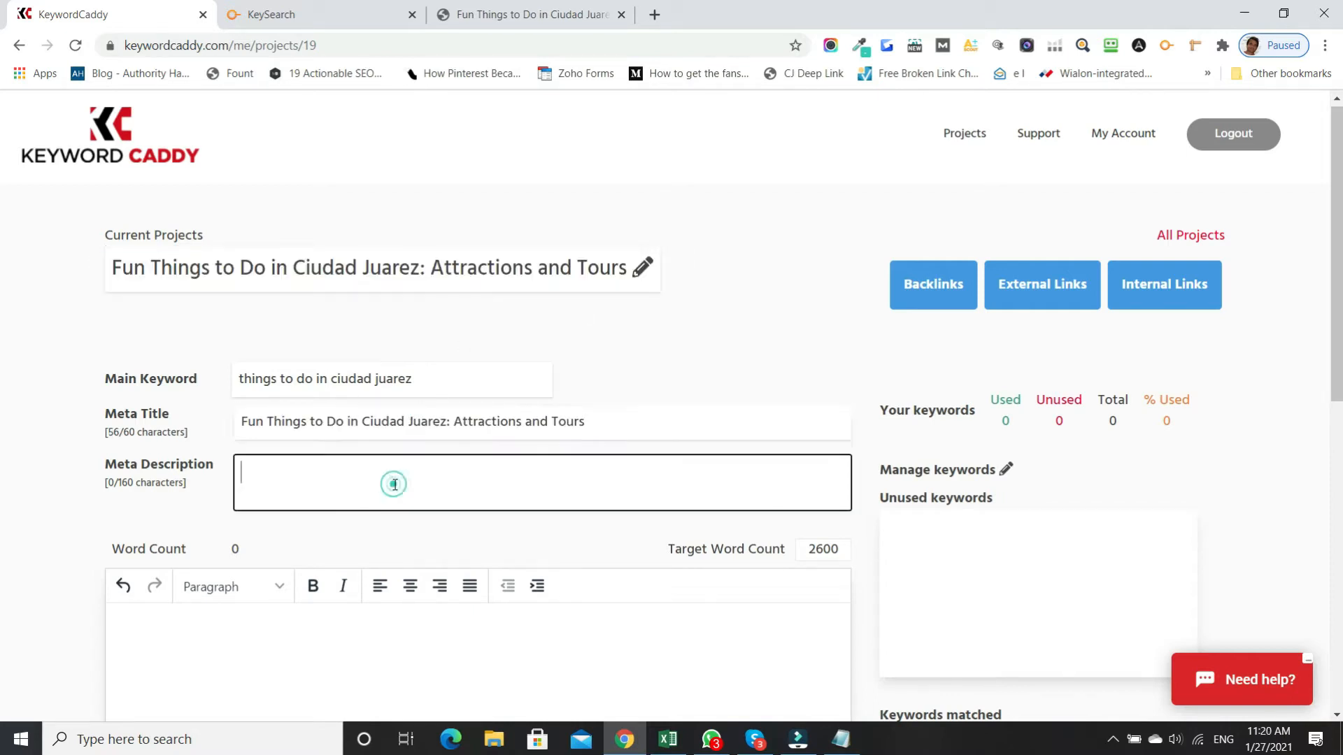
type("This article coverst th")
key("BackSpace")
key("BackSpace")
key("BackSpace")
type("the best things to do ")
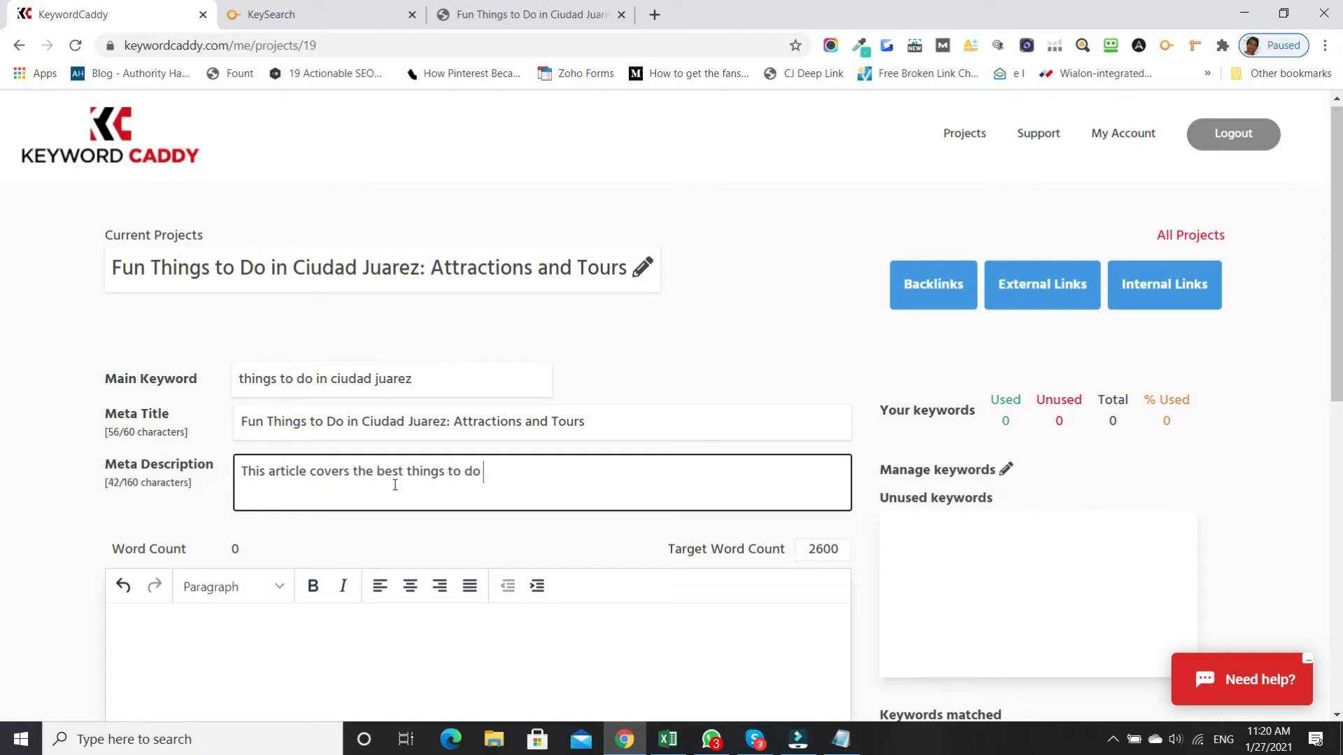
type("in Ciudad Jyarez includin")
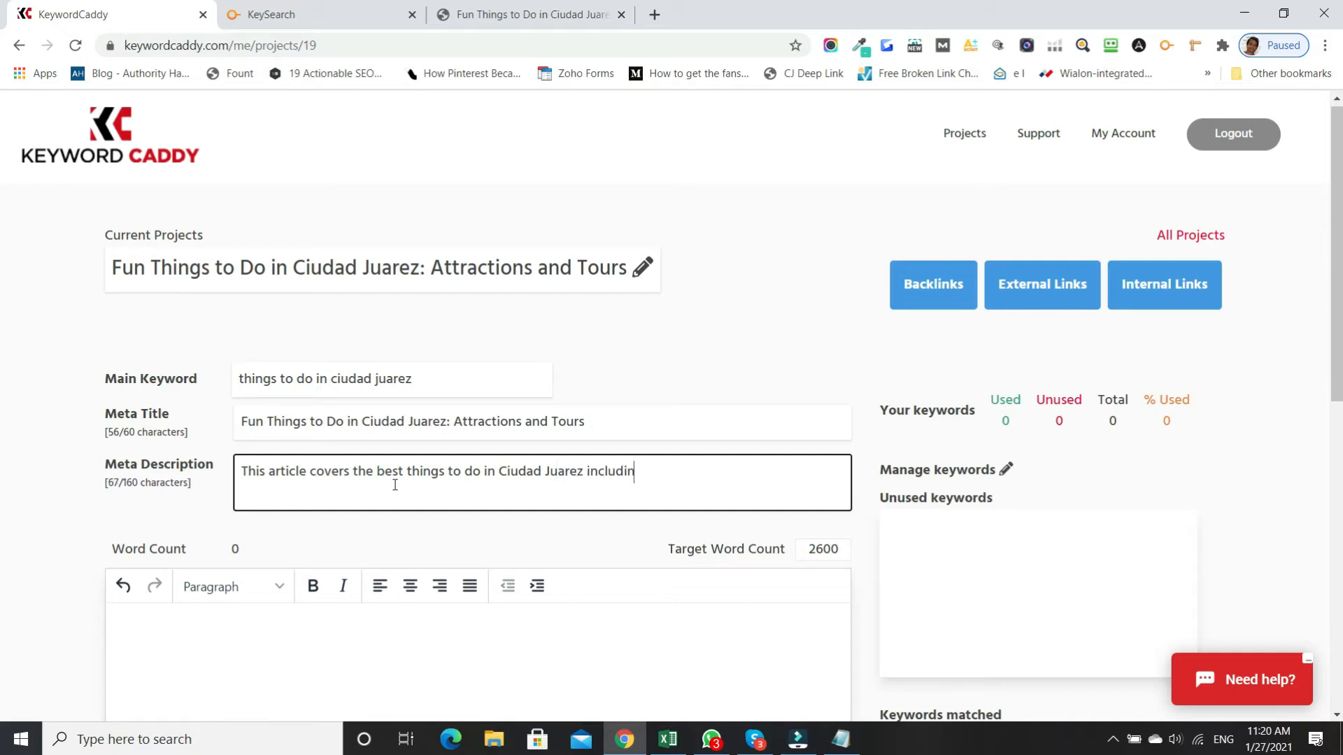
type("ttractions and tours.")
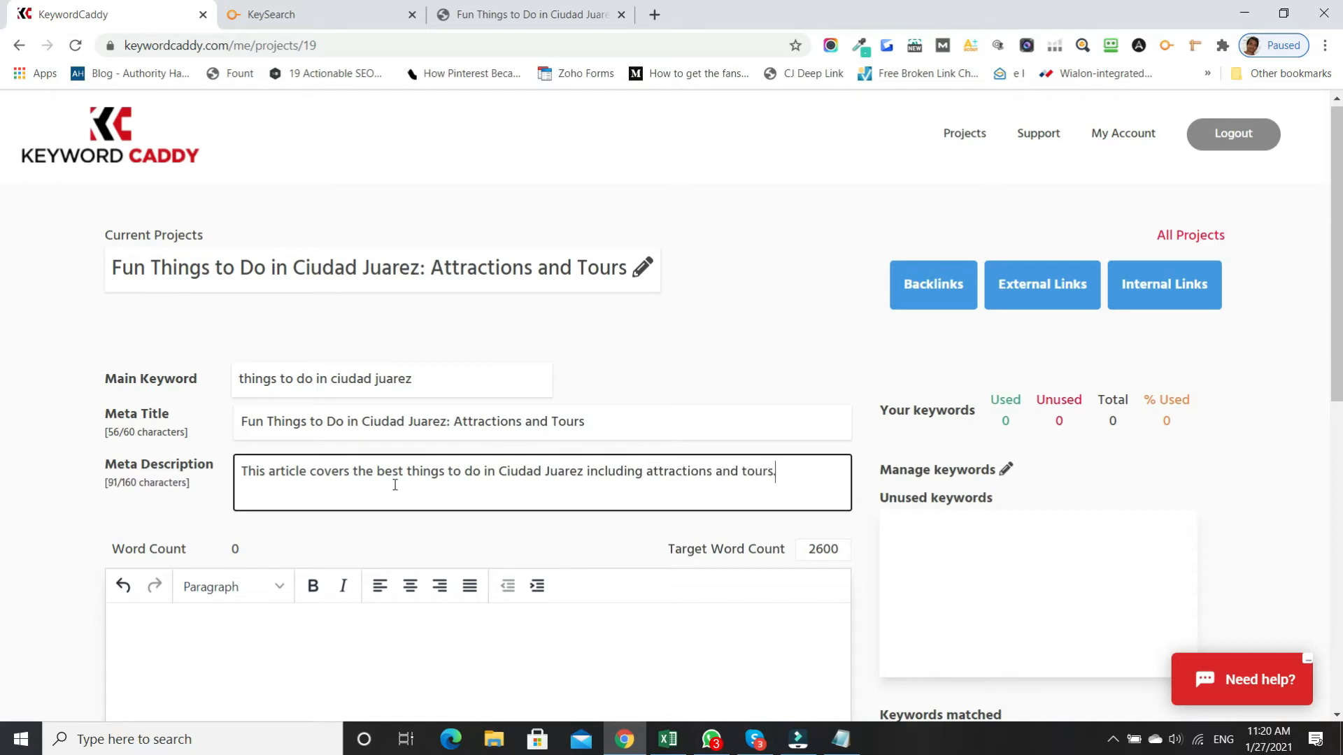
Select and copy the travel article's text, from its opening question through the FAQ and into the e-book promotion
scroll(390, 497, "down", 3)
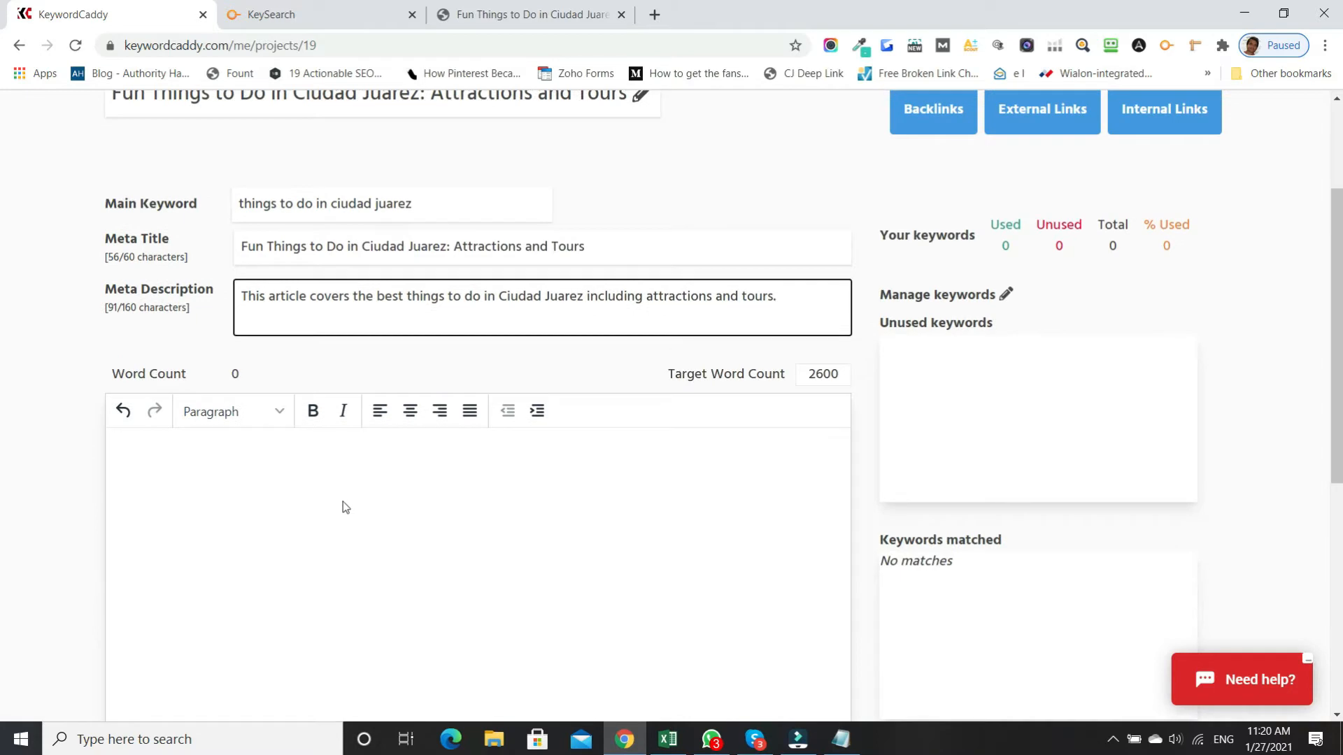
left_click(284, 498)
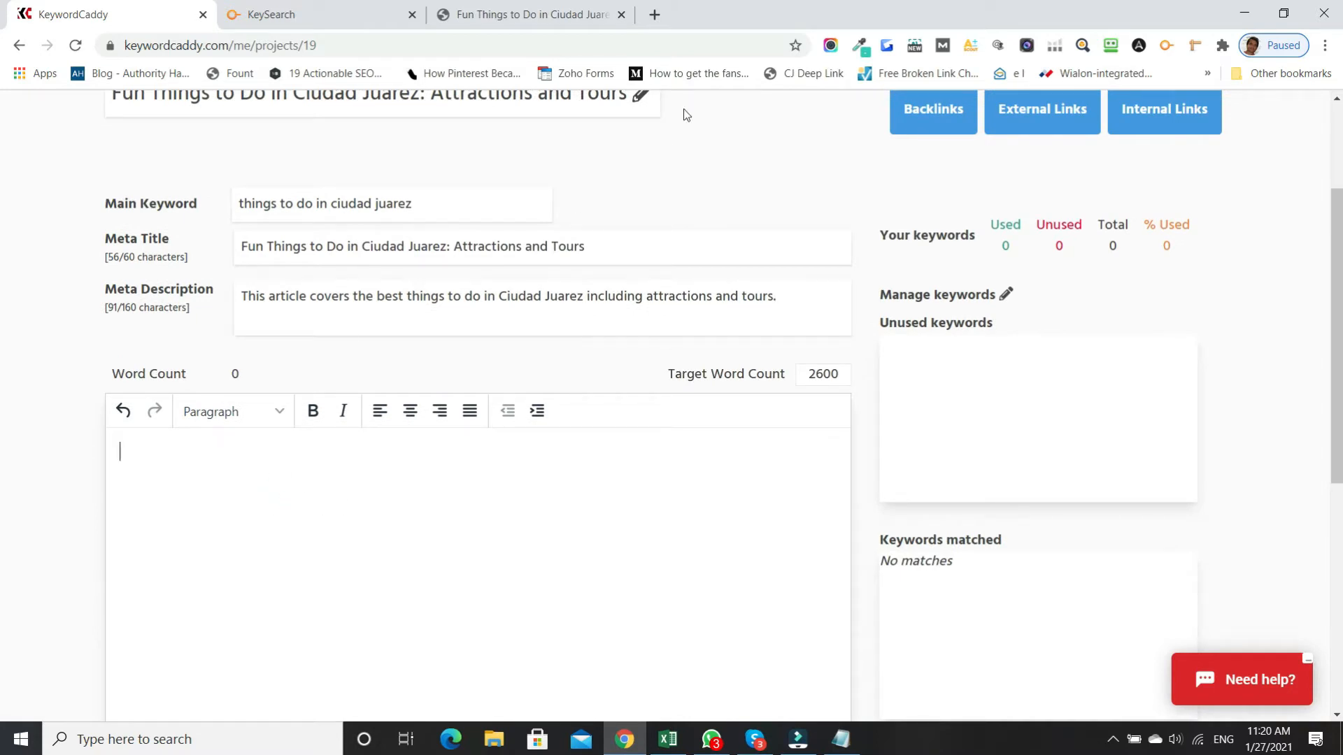
left_click(501, 16)
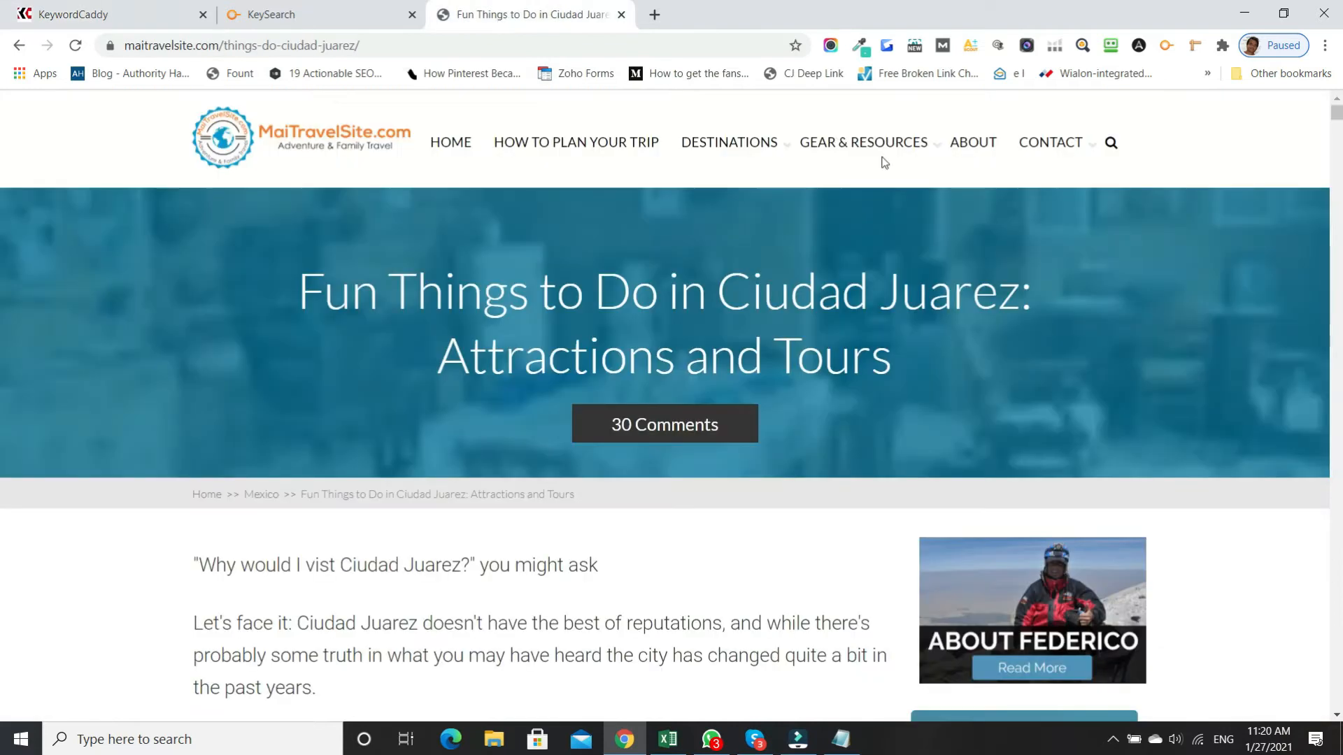
scroll(983, 410, "down", 1)
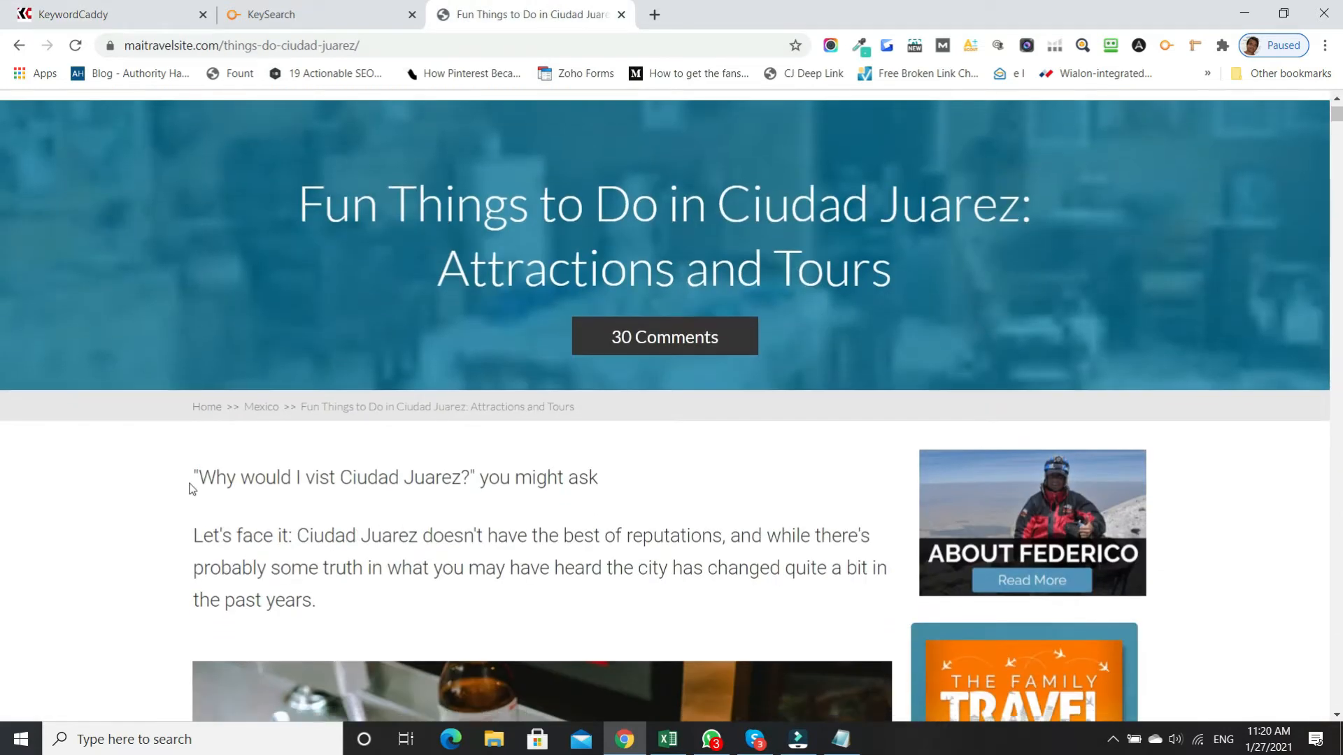
left_click_drag(188, 483, 396, 599)
scroll(395, 600, "down", 8)
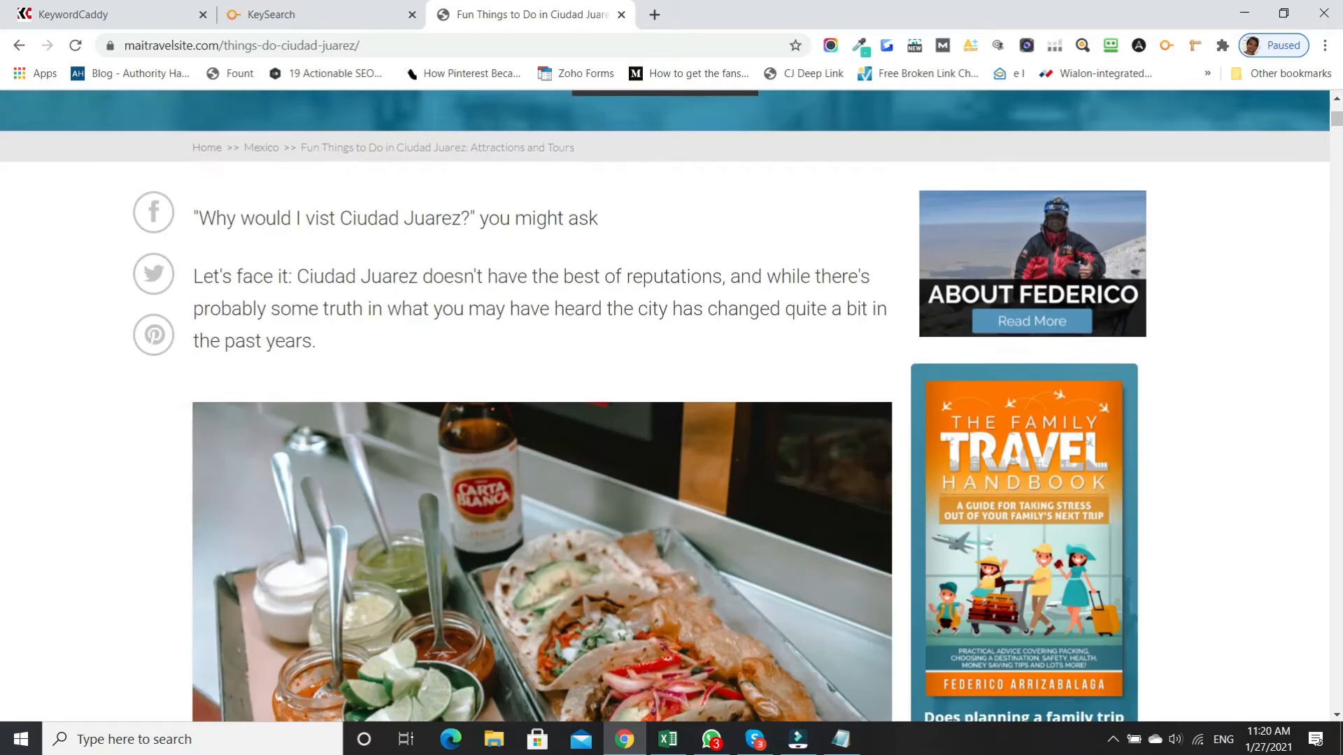
mouse_move(475, 754)
left_mouse_down()
mouse_move(641, 701)
mouse_move(643, 752)
mouse_move(661, 750)
mouse_move(686, 699)
mouse_move(747, 712)
mouse_move(747, 751)
mouse_move(745, 723)
mouse_move(752, 746)
mouse_move(937, 672)
left_mouse_up()
left_click_drag(912, 725, 887, 752)
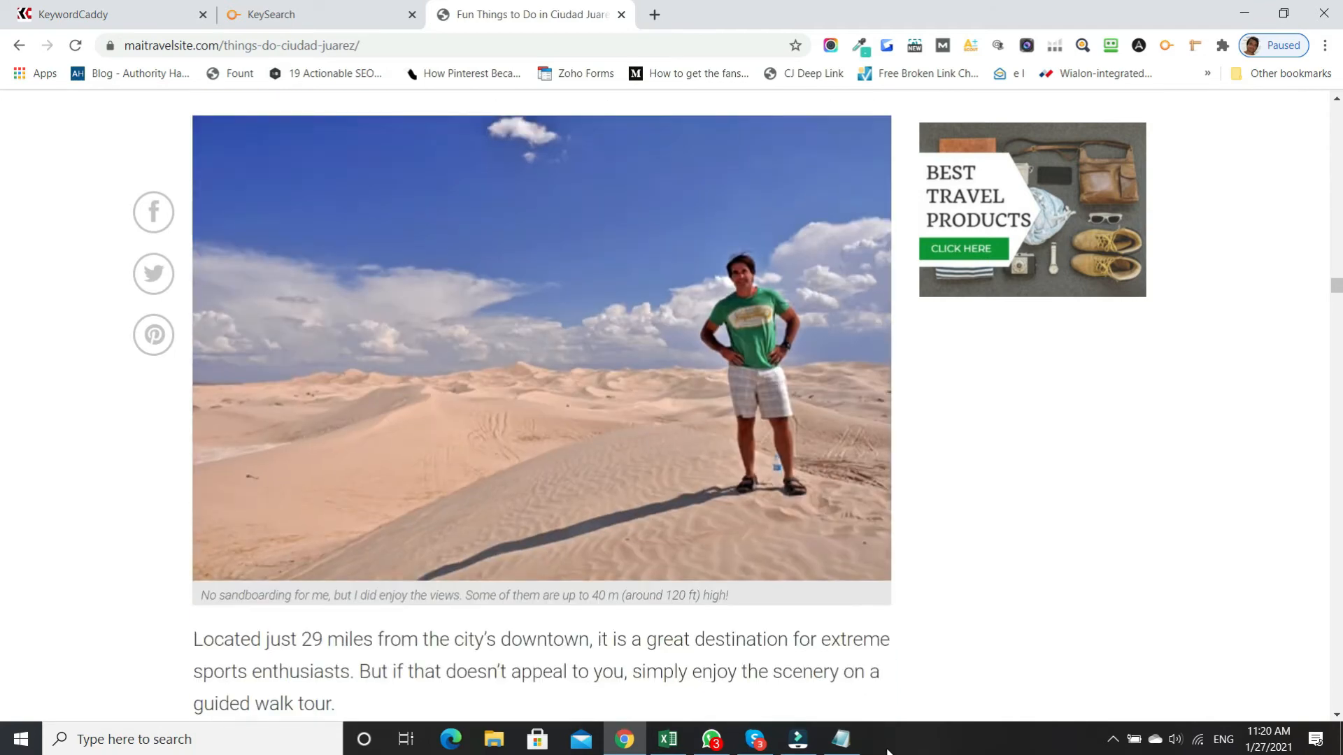
scroll(886, 752, "down", 20)
scroll(887, 753, "down", 20)
scroll(884, 752, "down", 20)
scroll(885, 752, "down", 20)
scroll(885, 752, "down", 20)
scroll(883, 752, "down", 20)
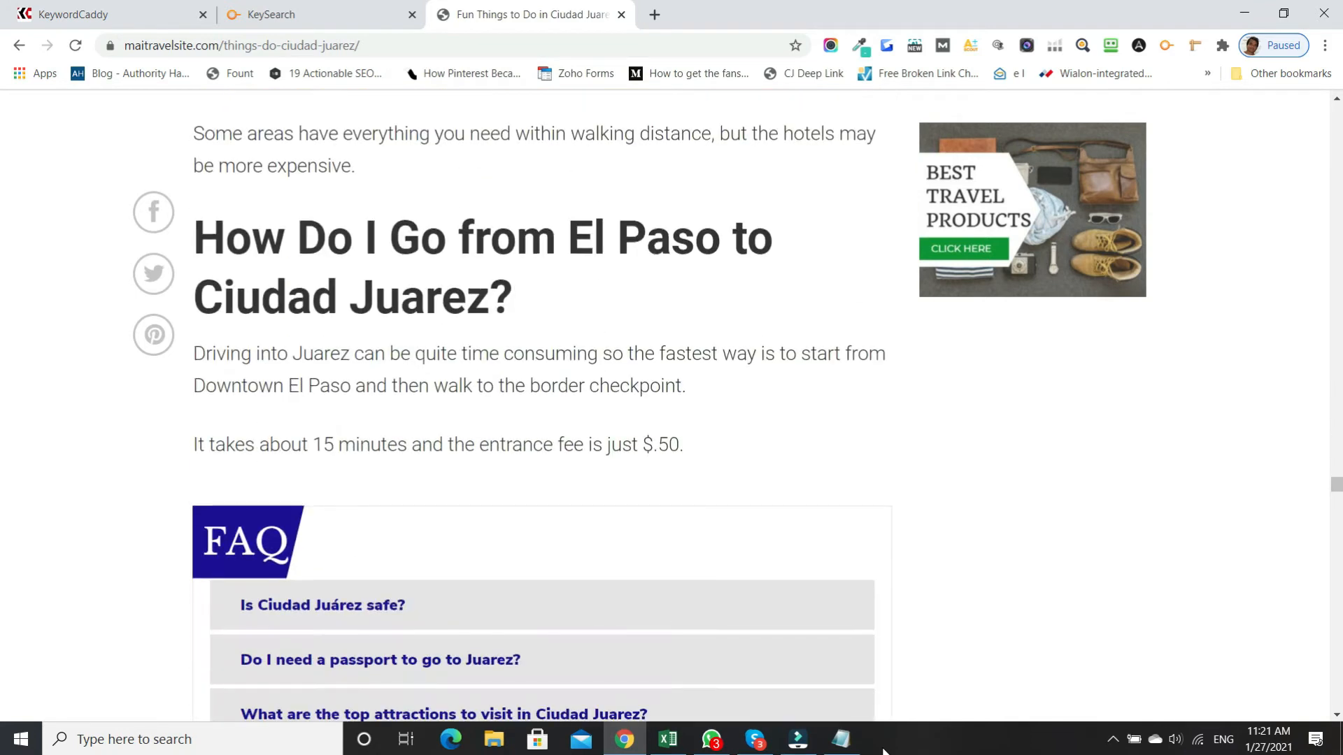
scroll(883, 752, "down", 11)
mouse_move(878, 545)
left_mouse_down()
mouse_move(857, 503)
mouse_move(824, 266)
mouse_move(834, 87)
mouse_move(833, 137)
left_mouse_up()
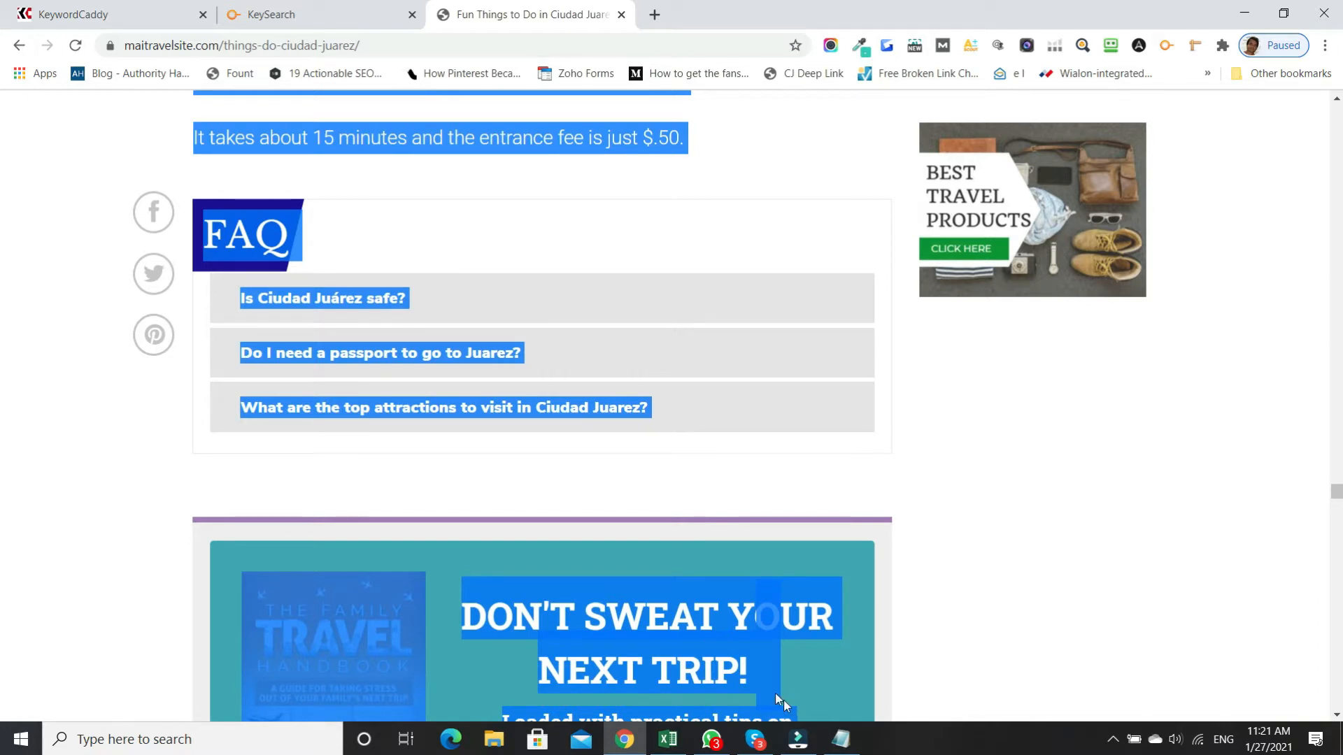
Open Notepad and paste the copied article text into a new blank document
left_click(283, 743)
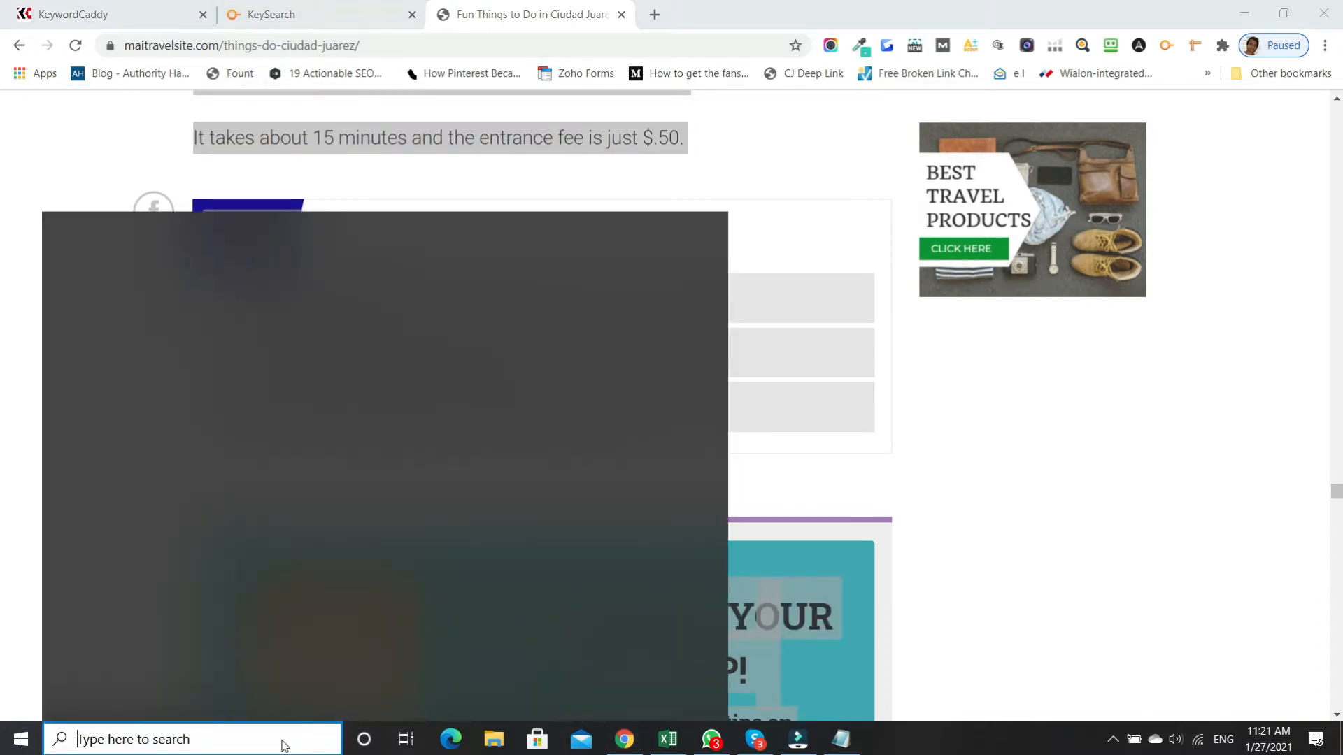
type("note")
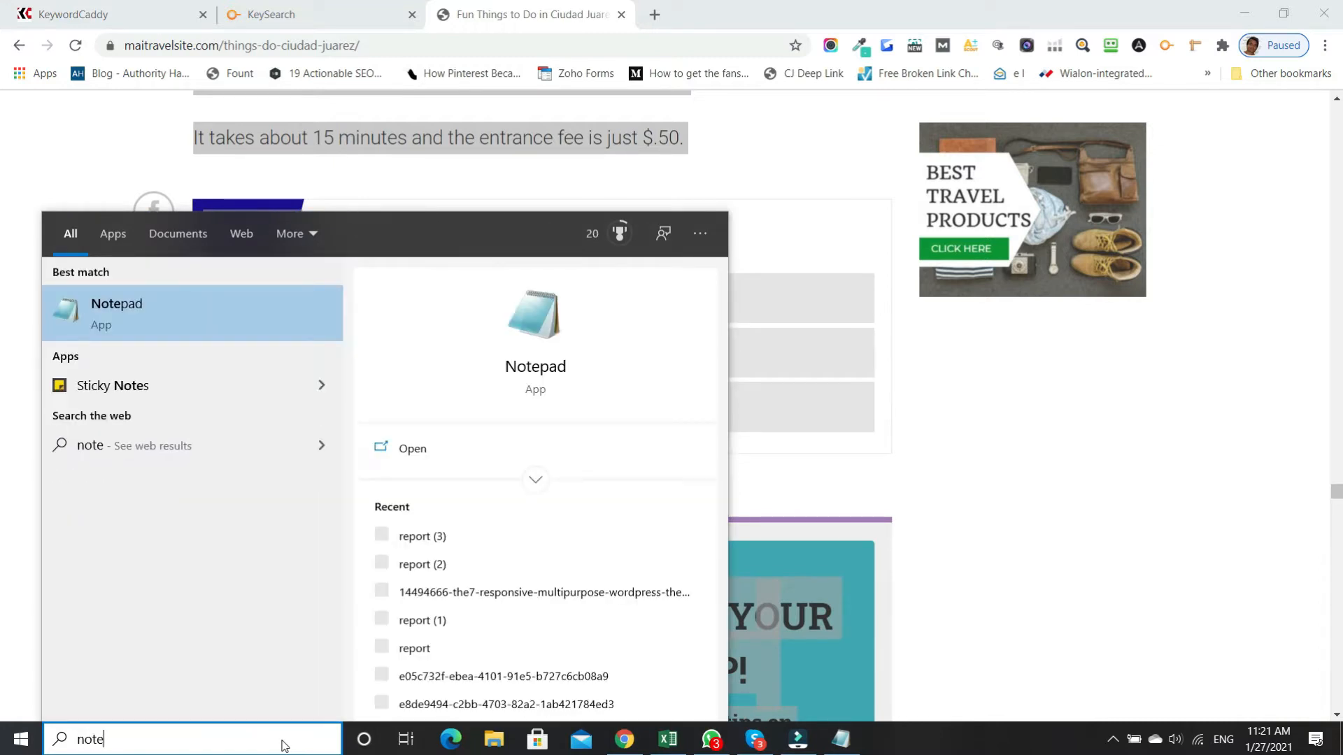
left_click(543, 376)
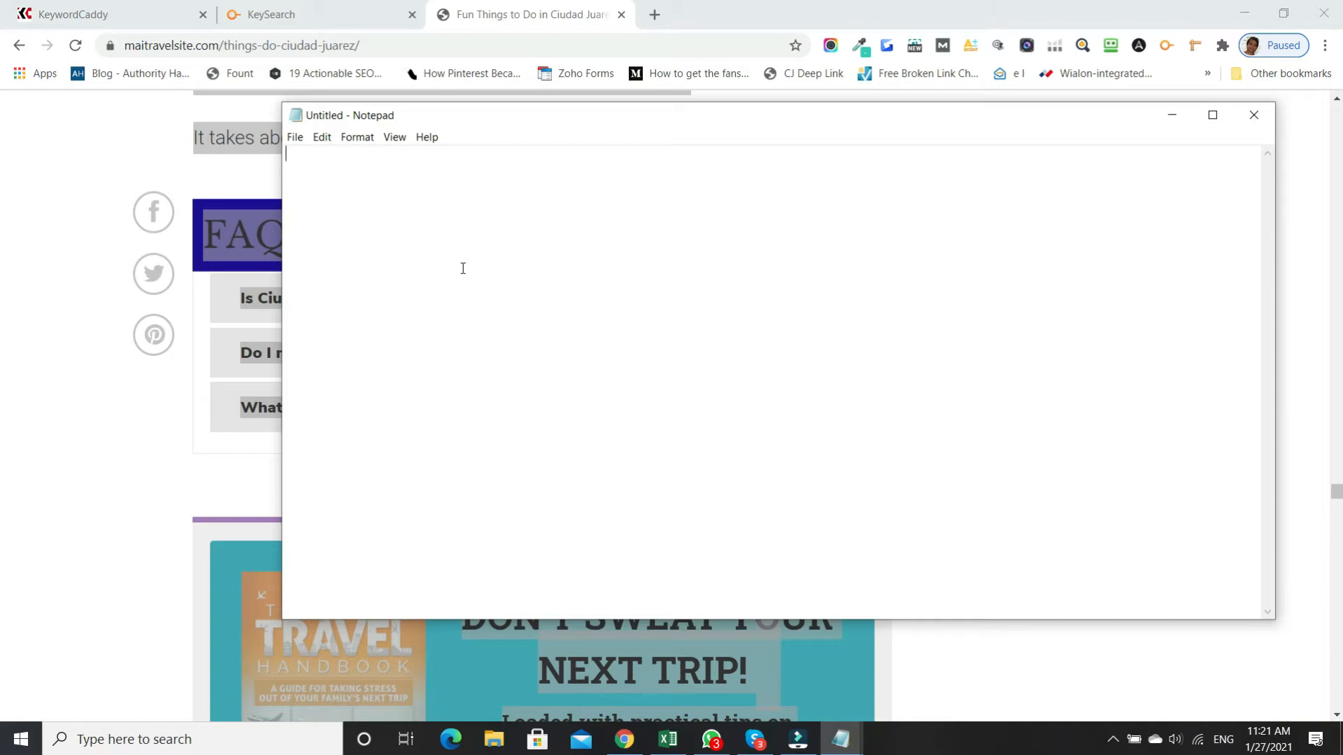
key("ctrl+v")
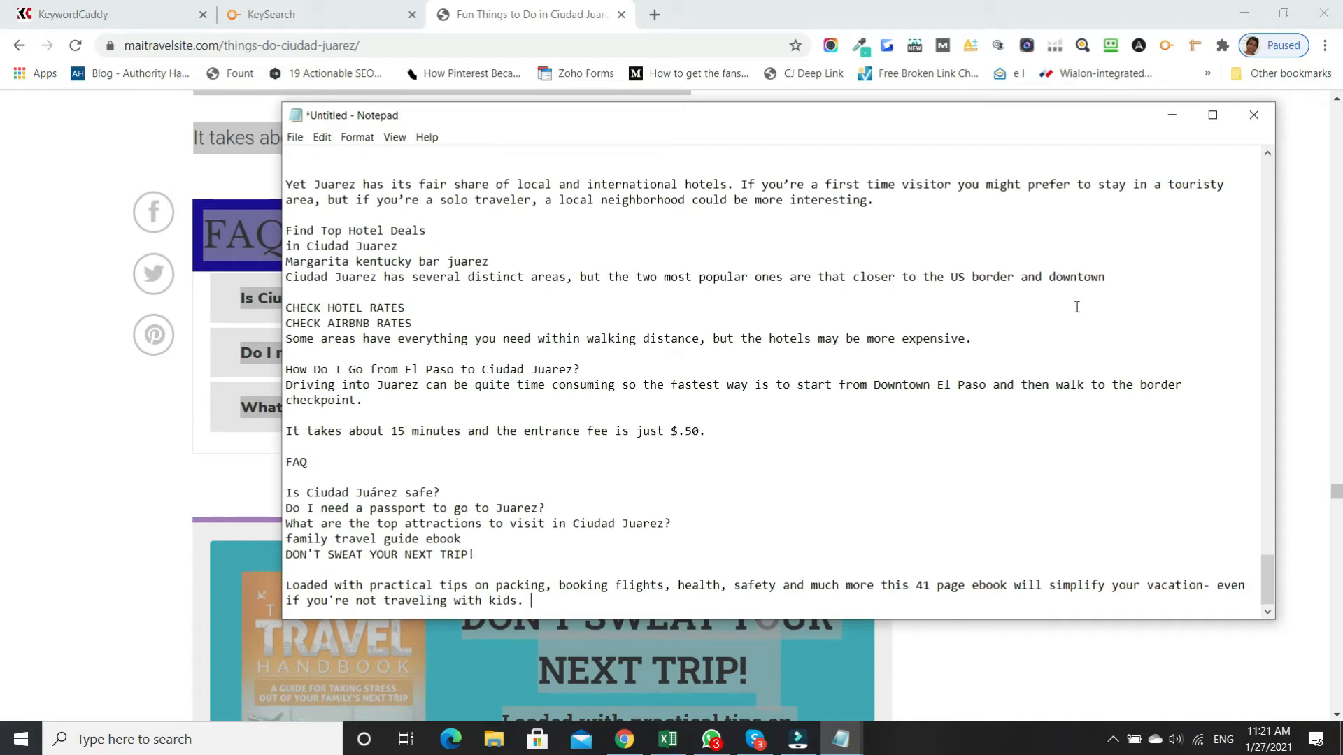
Delete the leftover daily forecast lines from the Ciudad Juarez Weather section and return to the start of the text
left_click_drag(1263, 584, 2, 297)
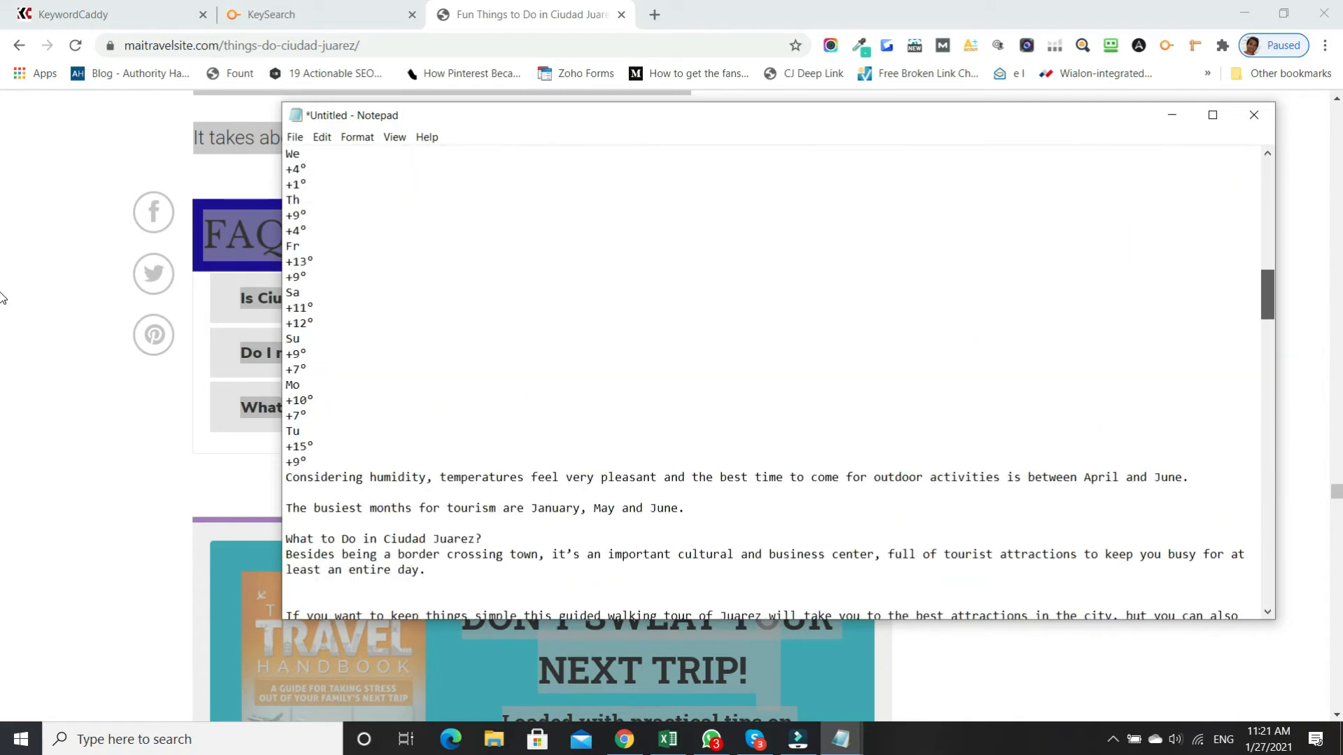
left_click_drag(328, 477, 286, 158)
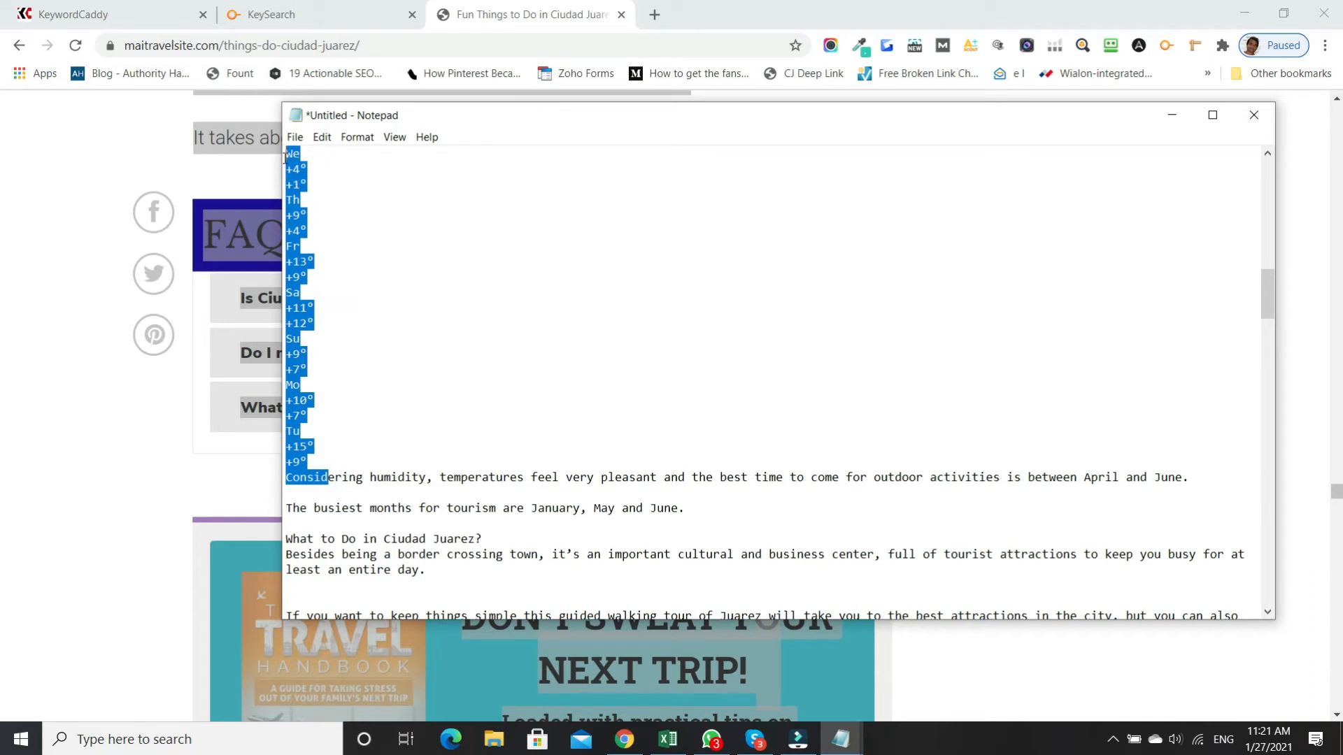
left_click_drag(348, 453, 287, 166)
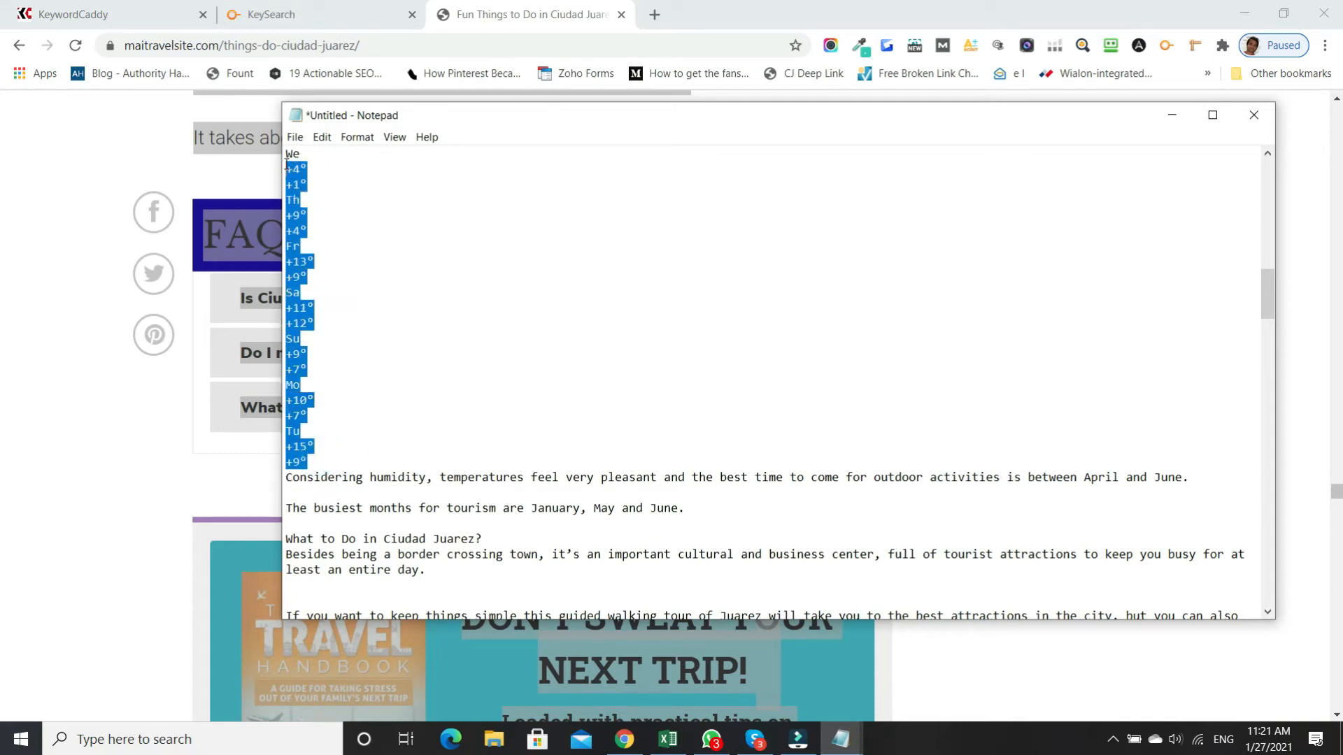
key("BackSpace")
scroll(531, 307, "up", 2)
left_click_drag(325, 250, 286, 213)
key("BackSpace")
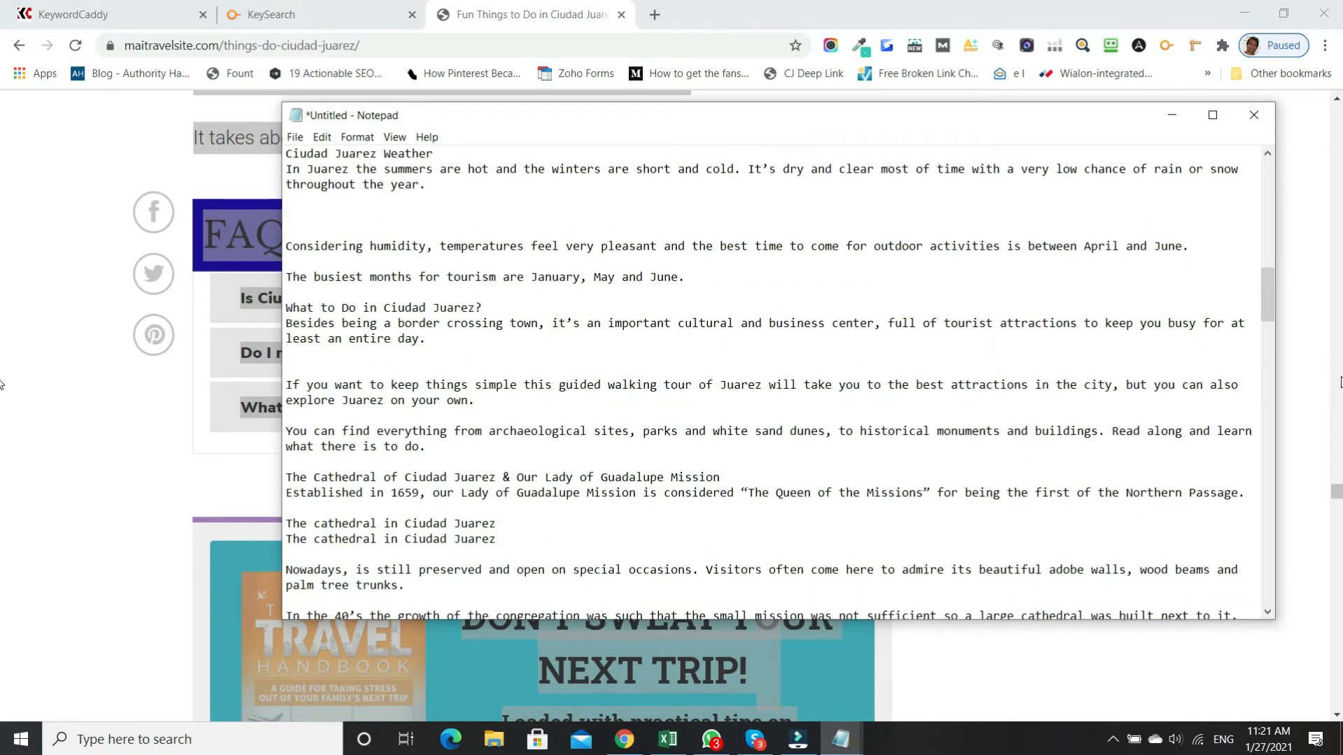
left_click_drag(1265, 304, 1277, 199)
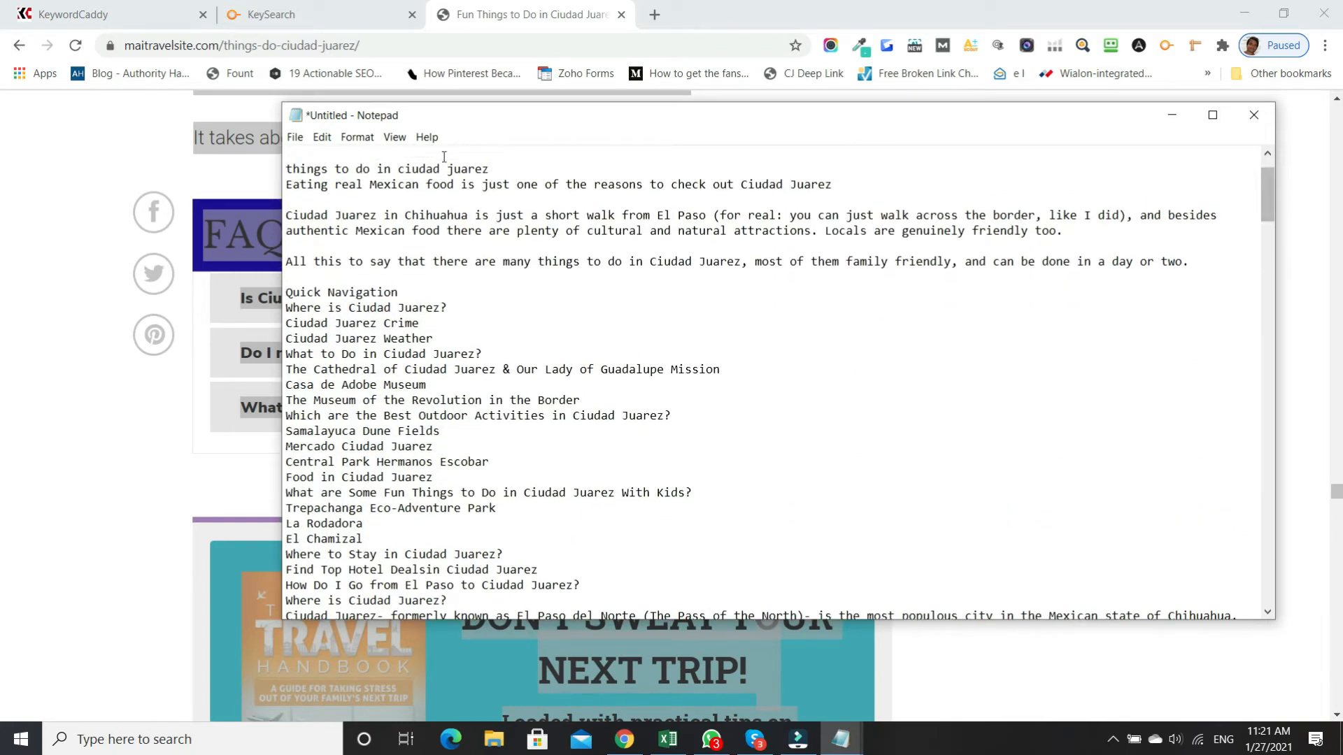
left_click_drag(286, 170, 497, 400)
left_click_drag(1277, 192, 1277, 185)
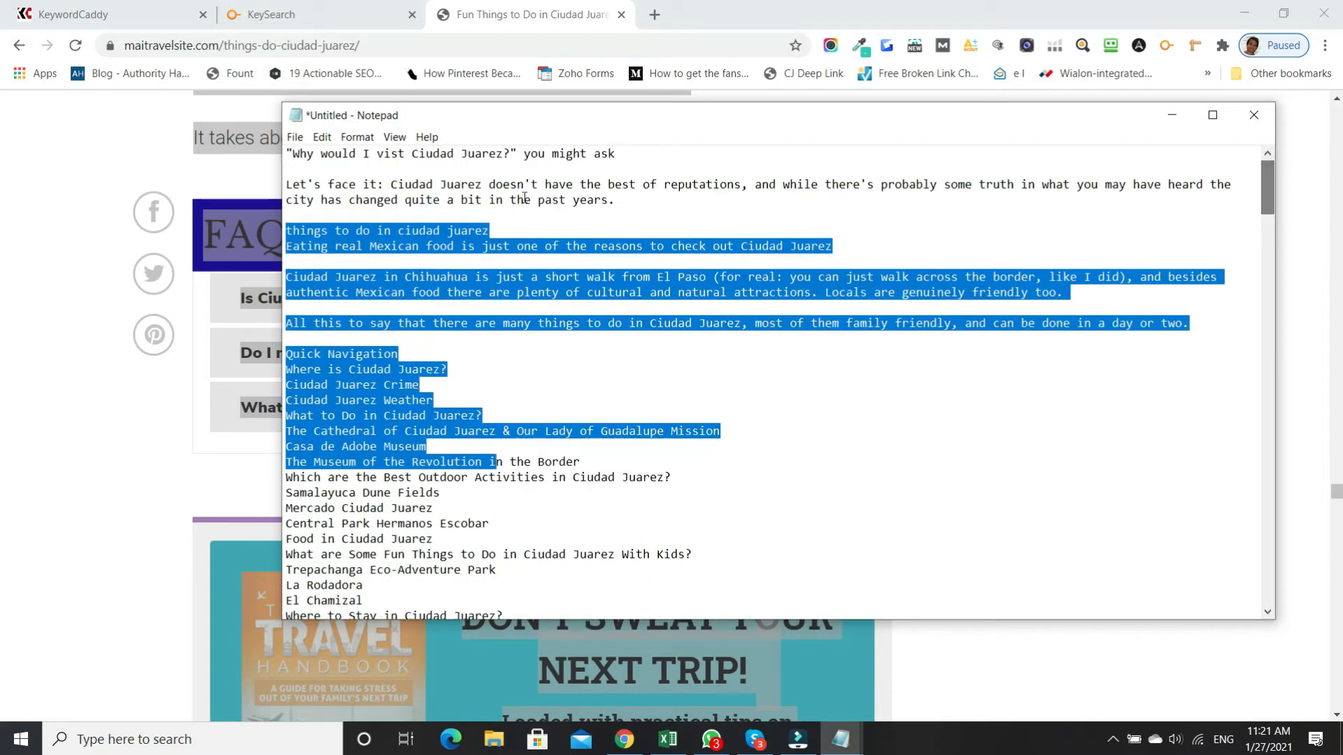
left_click(525, 198)
Copy the entire cleaned-up article from Notepad and paste it into the empty article editor of the KeywordCaddy project
left_click_drag(286, 153, 629, 623)
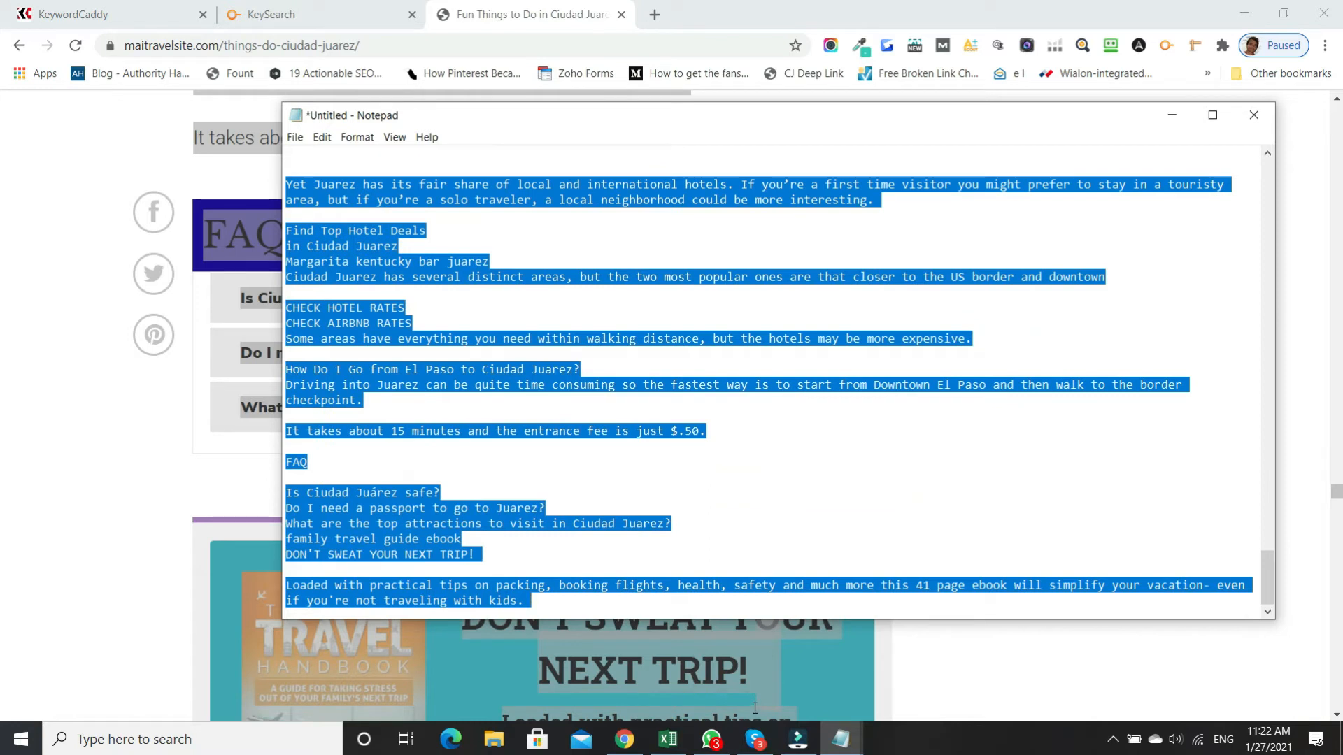
left_click(1172, 114)
left_click(76, 17)
left_click(219, 491)
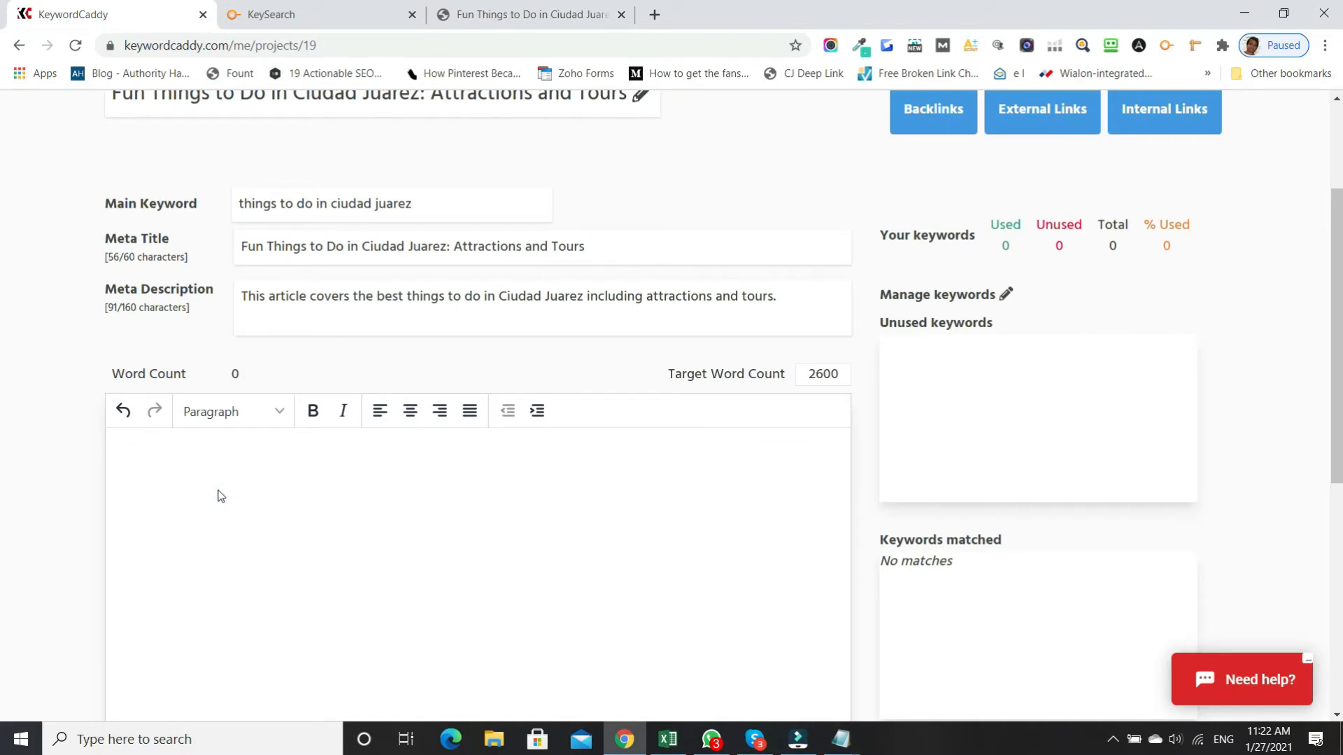
key("ctrl+v")
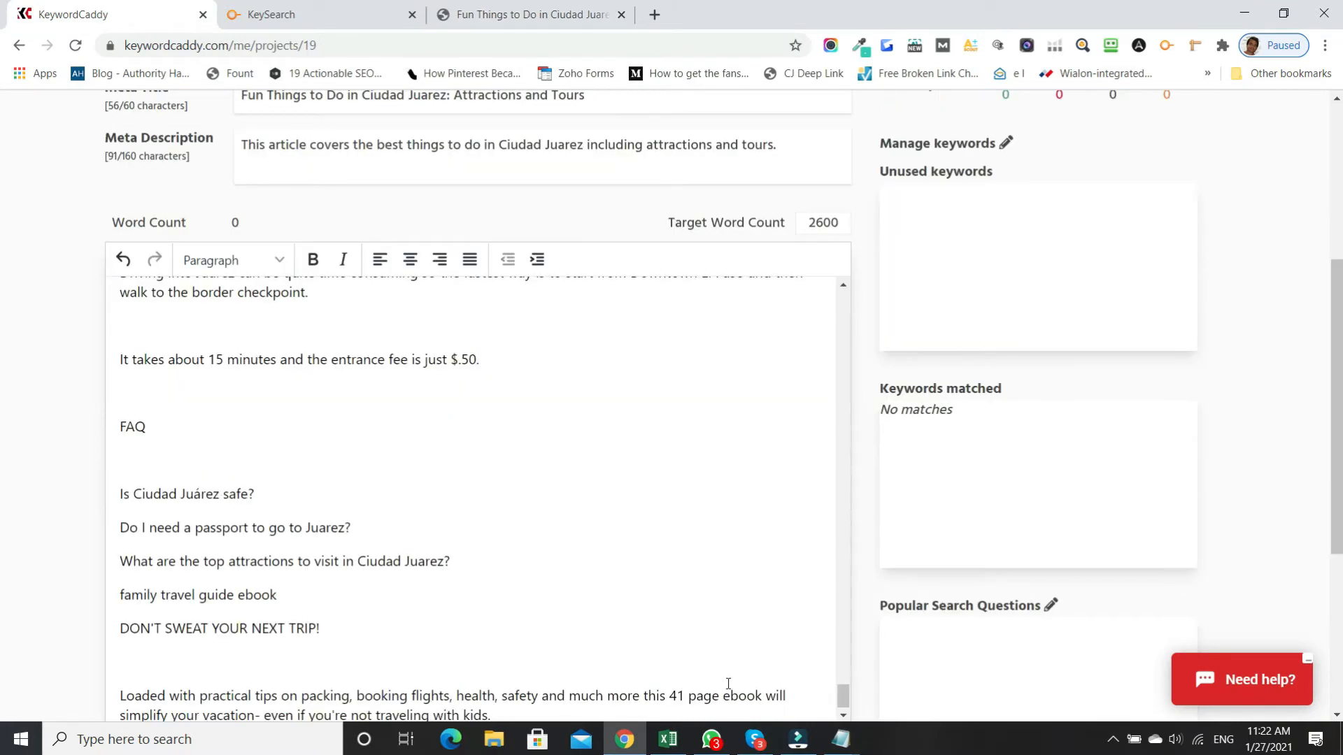
Return to the start of the pasted article and save the project
left_click_drag(858, 575, 880, 307)
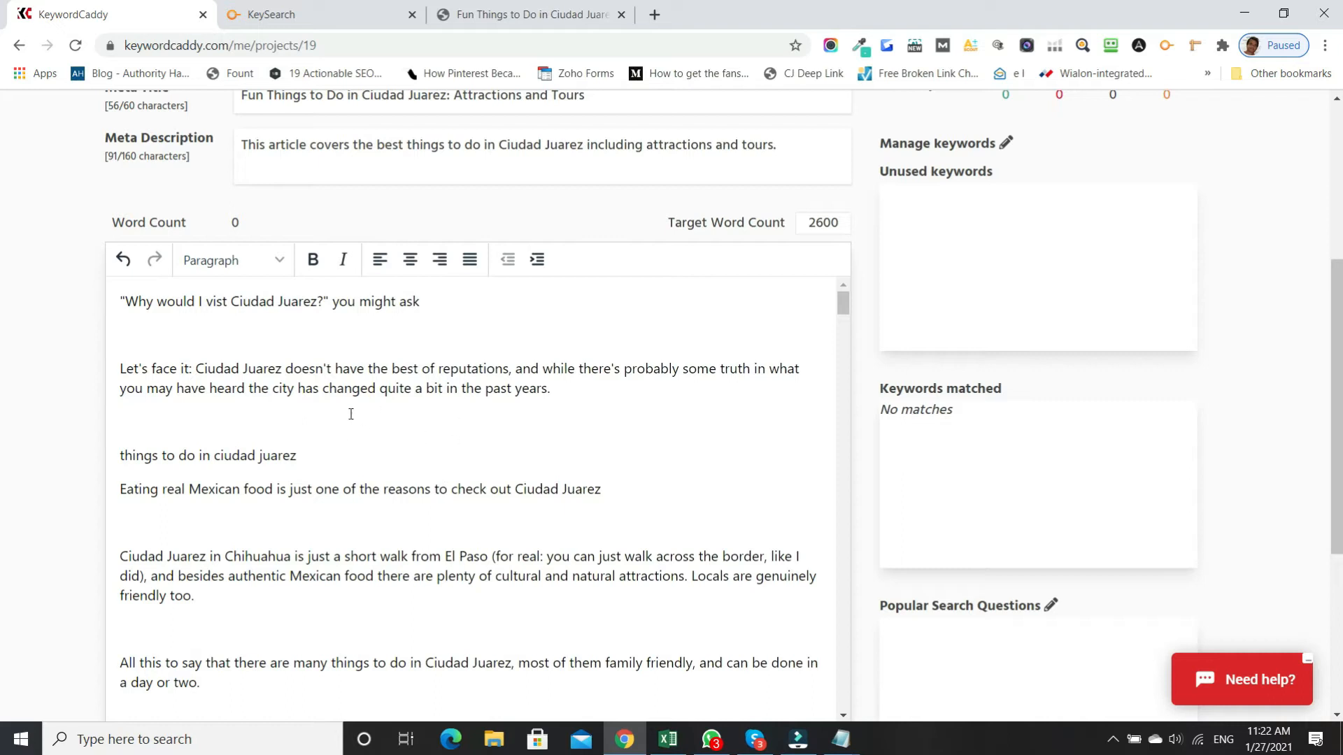
left_click_drag(1339, 333, 1339, 395)
left_click(828, 692)
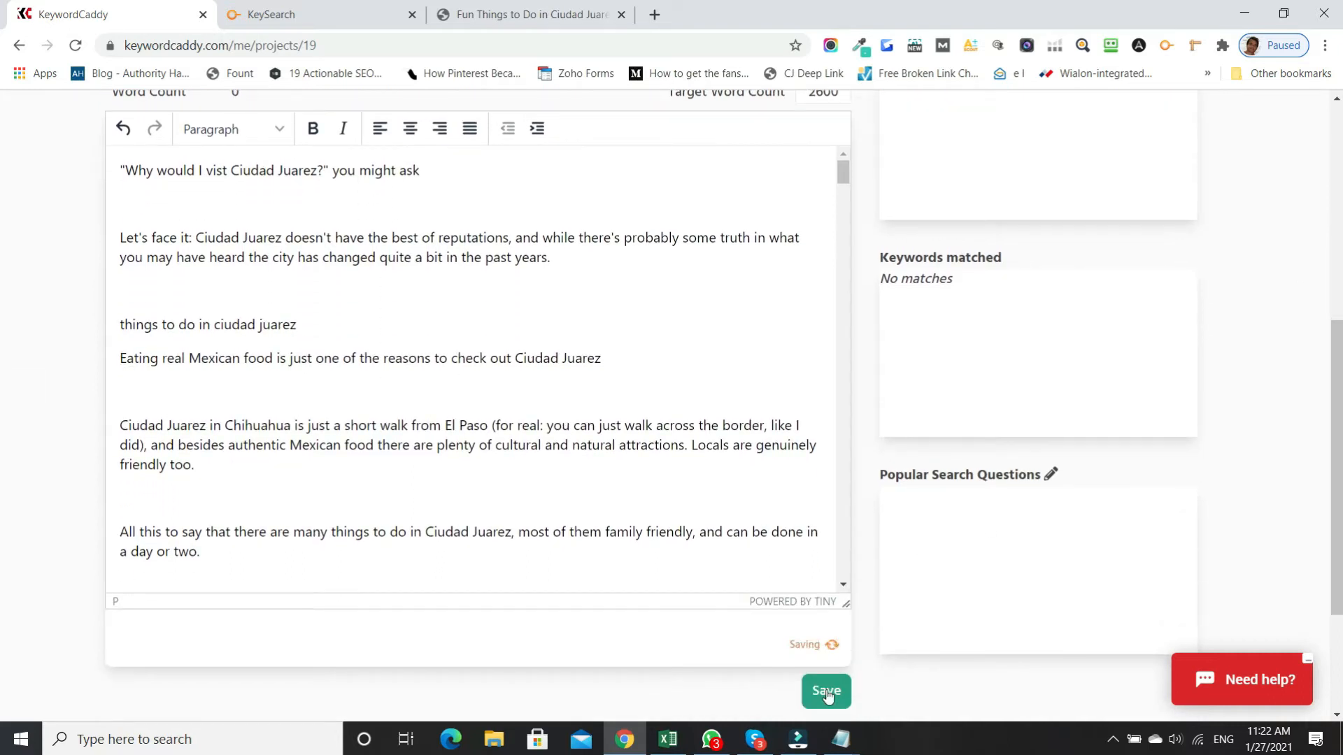
left_click_drag(1338, 582, 1339, 395)
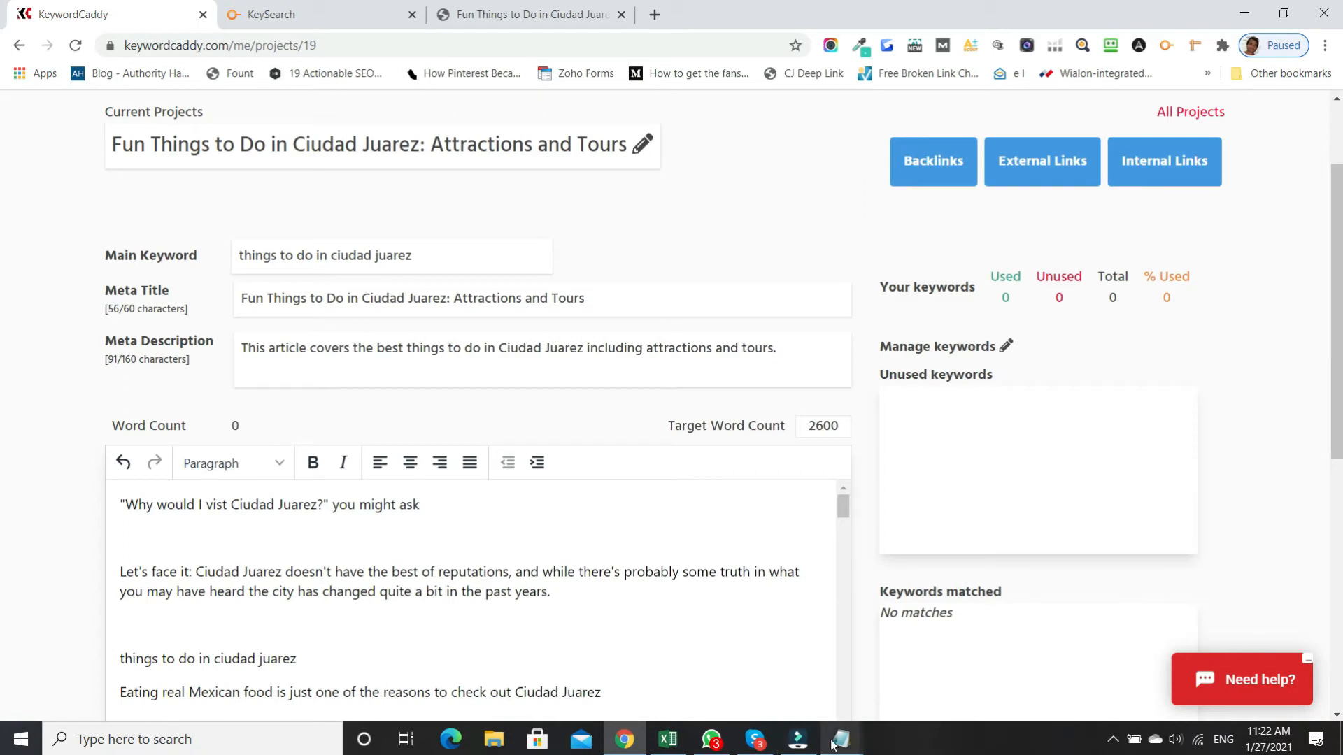
Open the report (3) Notepad file and copy every keyword below the Keyword heading, from "things to do in el paso" to "traveling to ciudad juarez mexico"
mouse_move(842, 742)
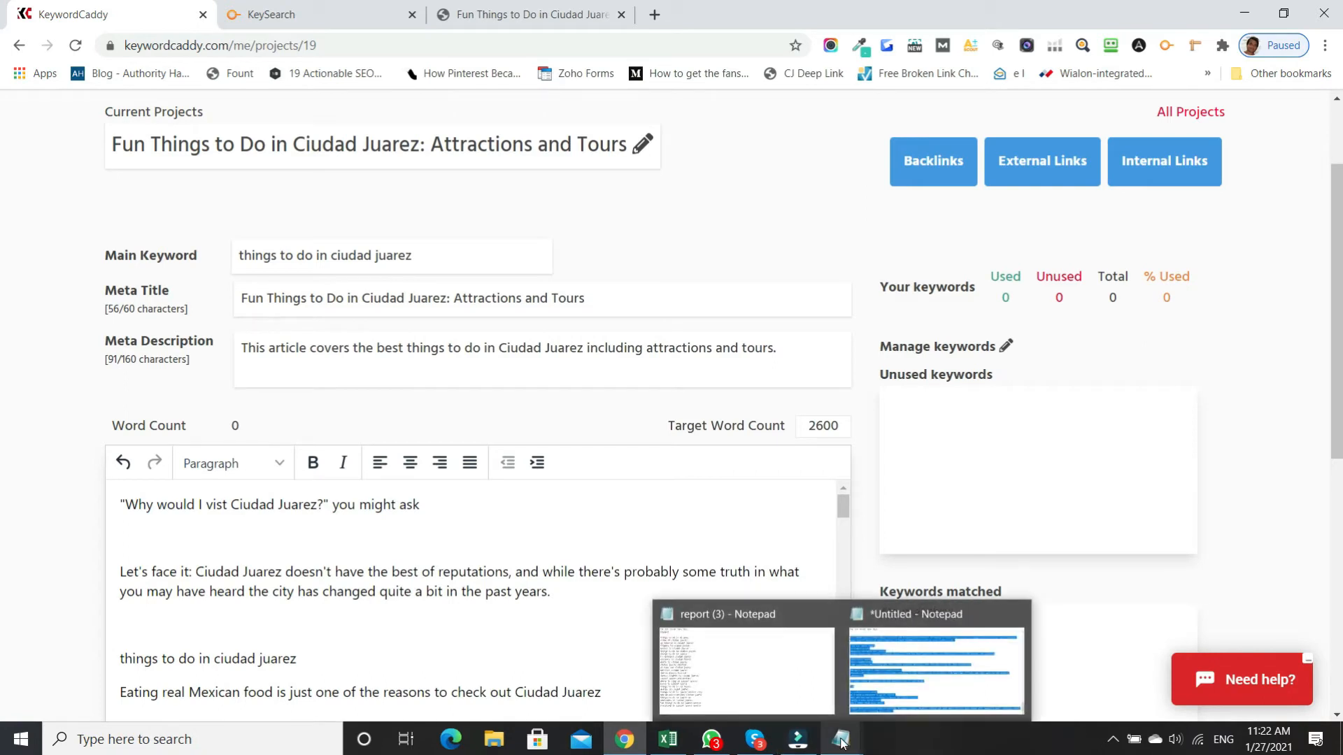
left_click(817, 695)
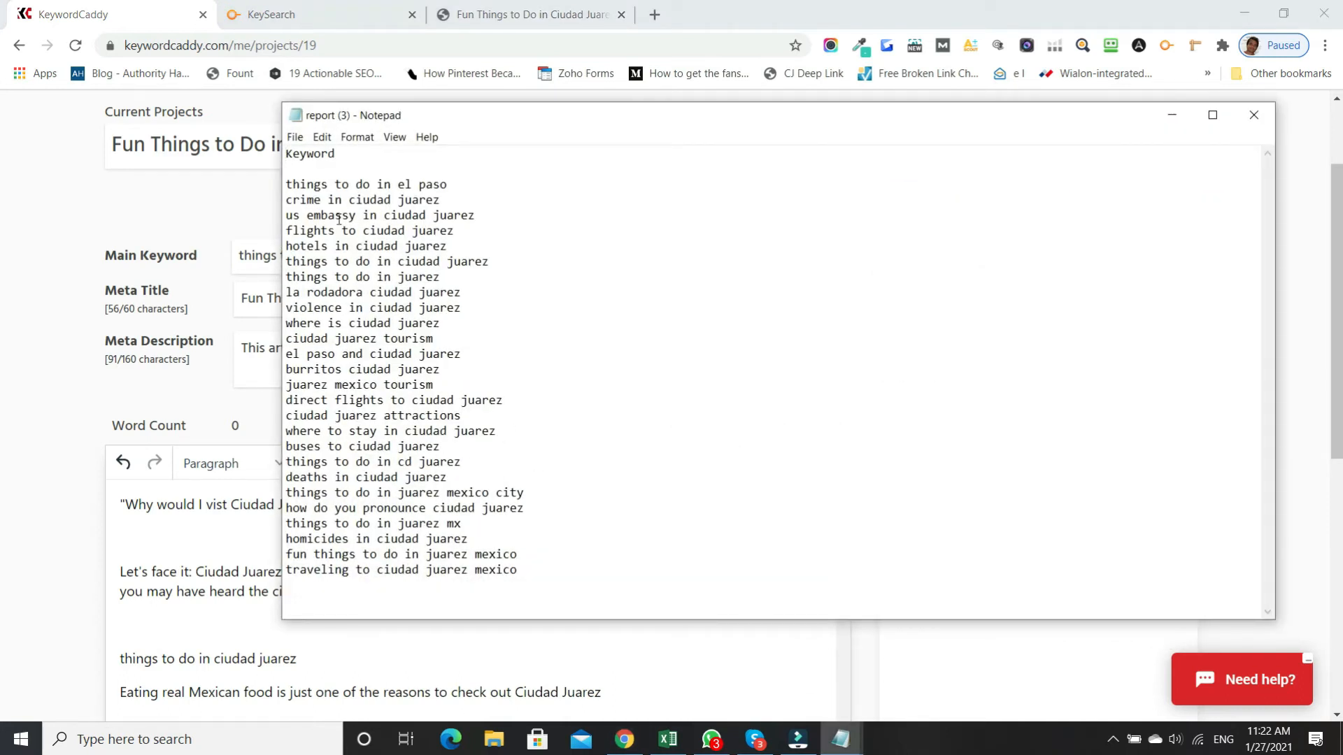
left_click_drag(288, 186, 530, 574)
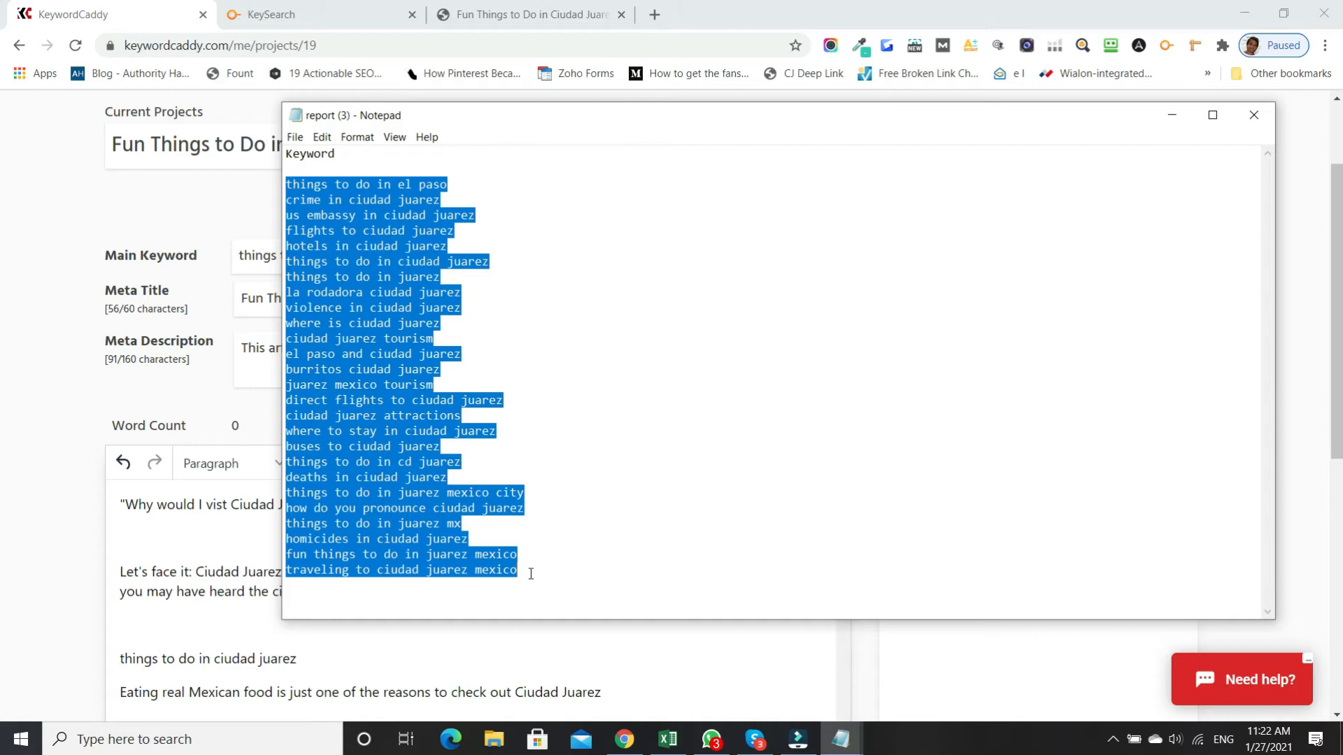
left_click(1172, 116)
Add the copied report keywords to the KeywordCaddy project's keyword list and save the list
left_click(1005, 345)
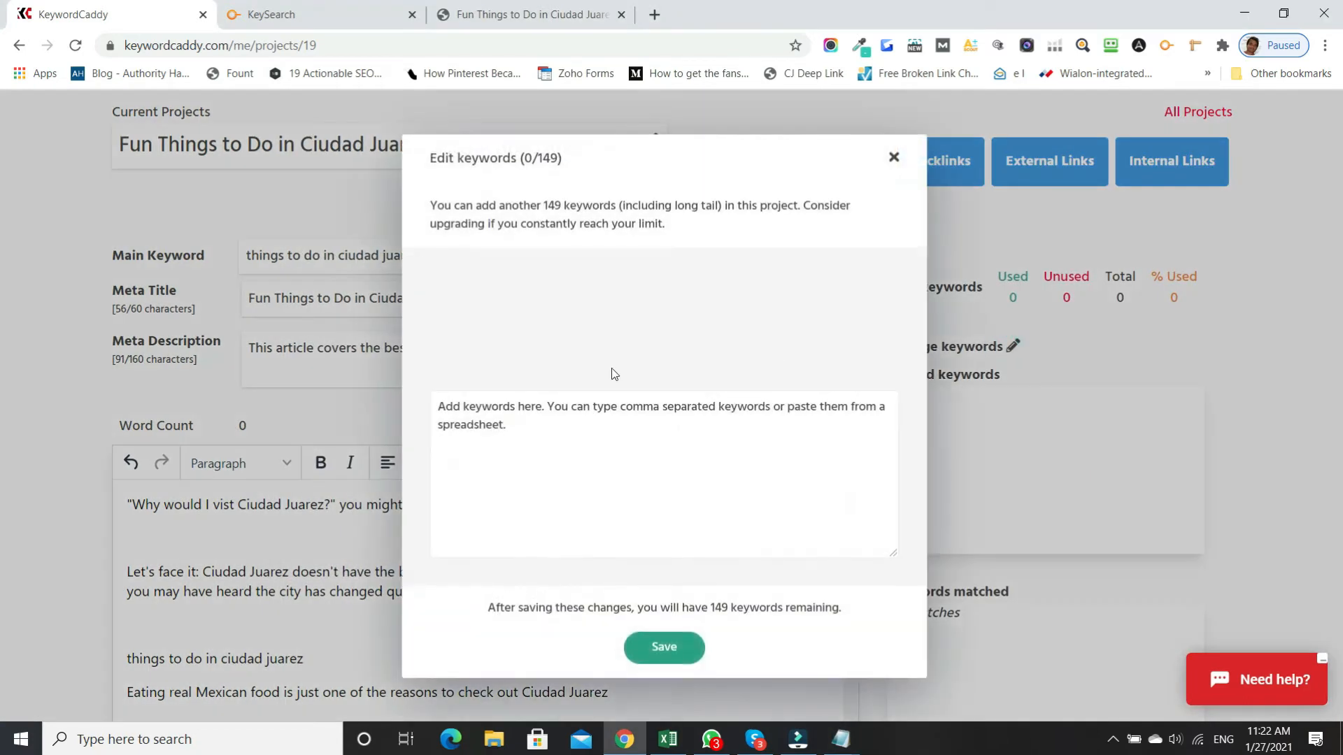
left_click(560, 416)
key("ctrl+v")
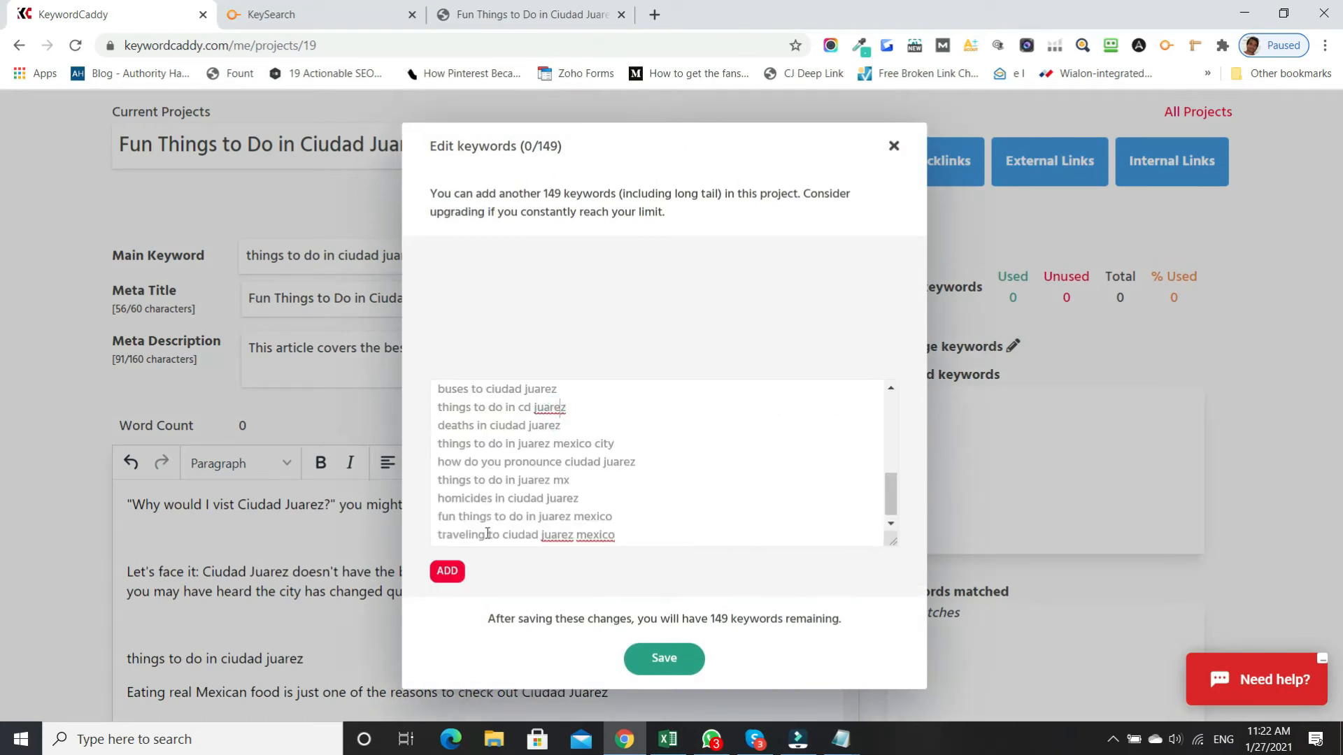
left_click(449, 576)
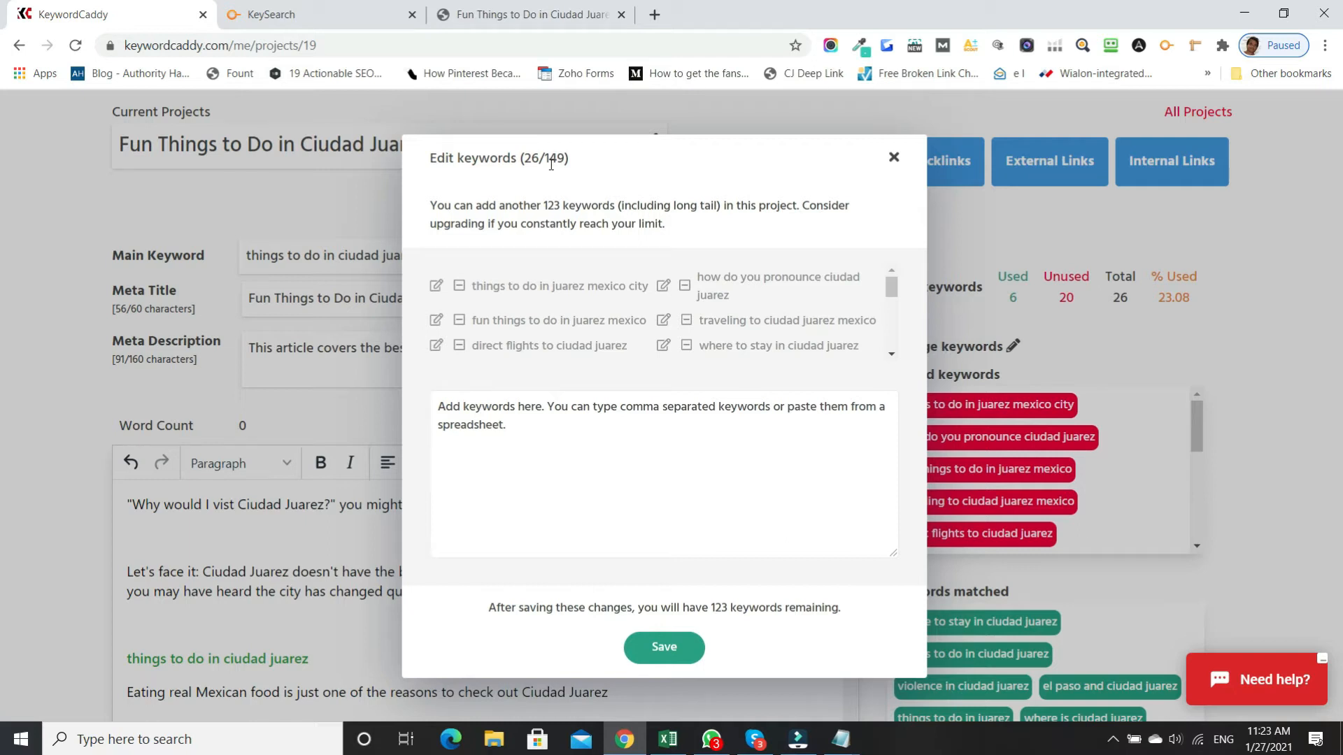
left_click(668, 644)
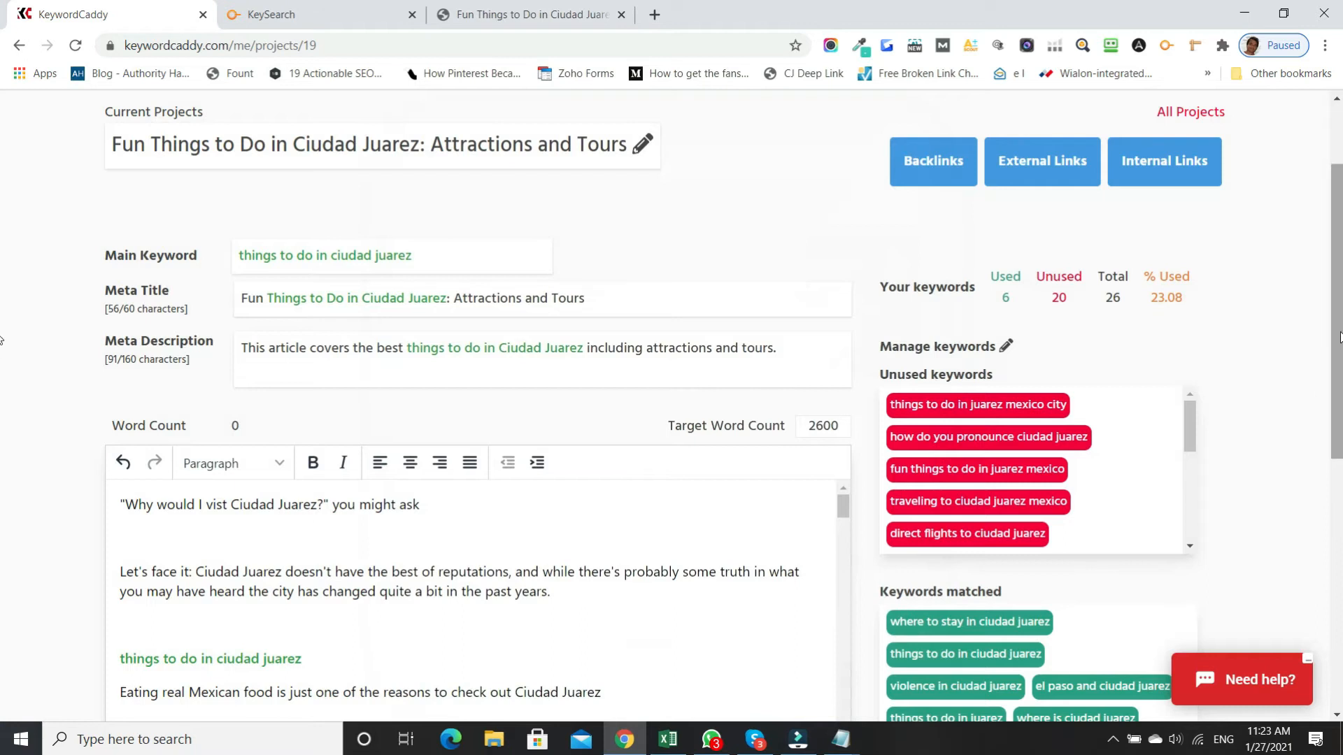
Examine the used and unused keyword counts, the matched keywords, and the keyword highlighting throughout the article
scroll(1338, 350, "down", 1)
mouse_move(1341, 344)
left_mouse_down()
mouse_move(1340, 365)
mouse_move(1318, 348)
left_mouse_up()
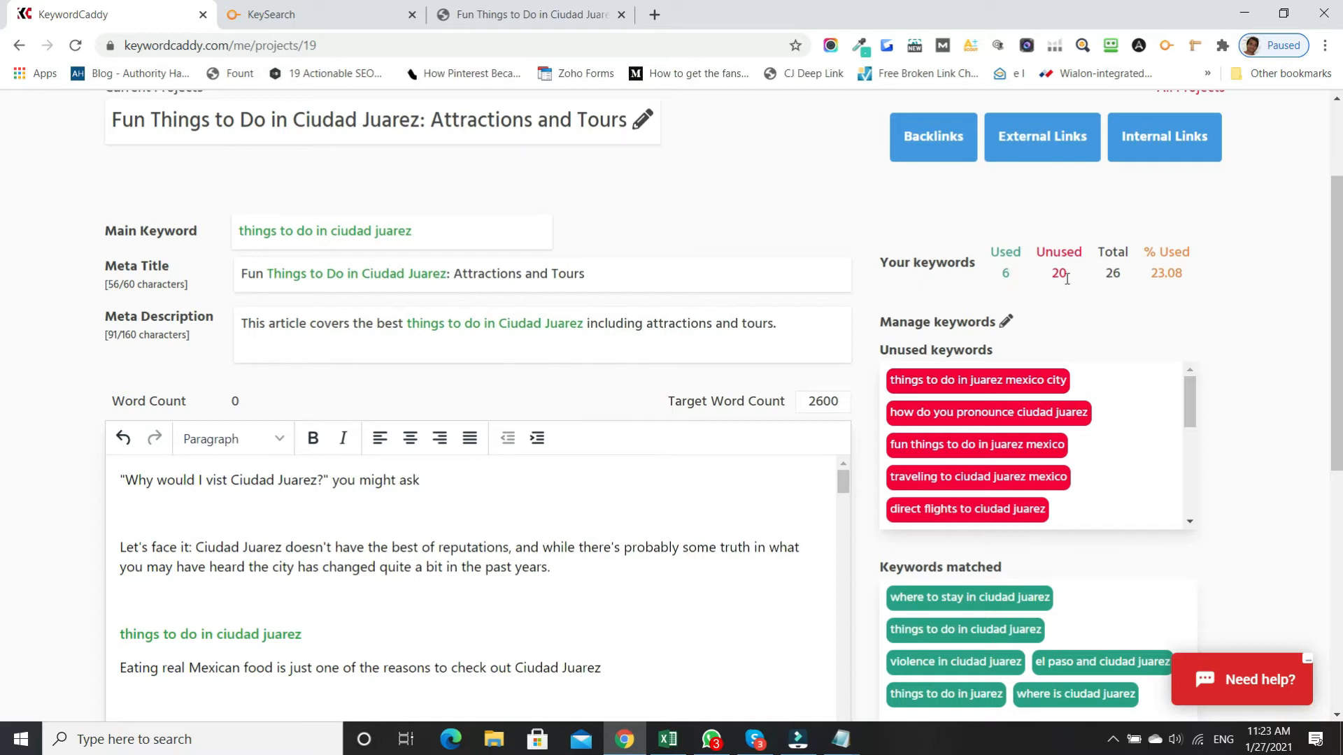
left_click_drag(1338, 296, 1337, 336)
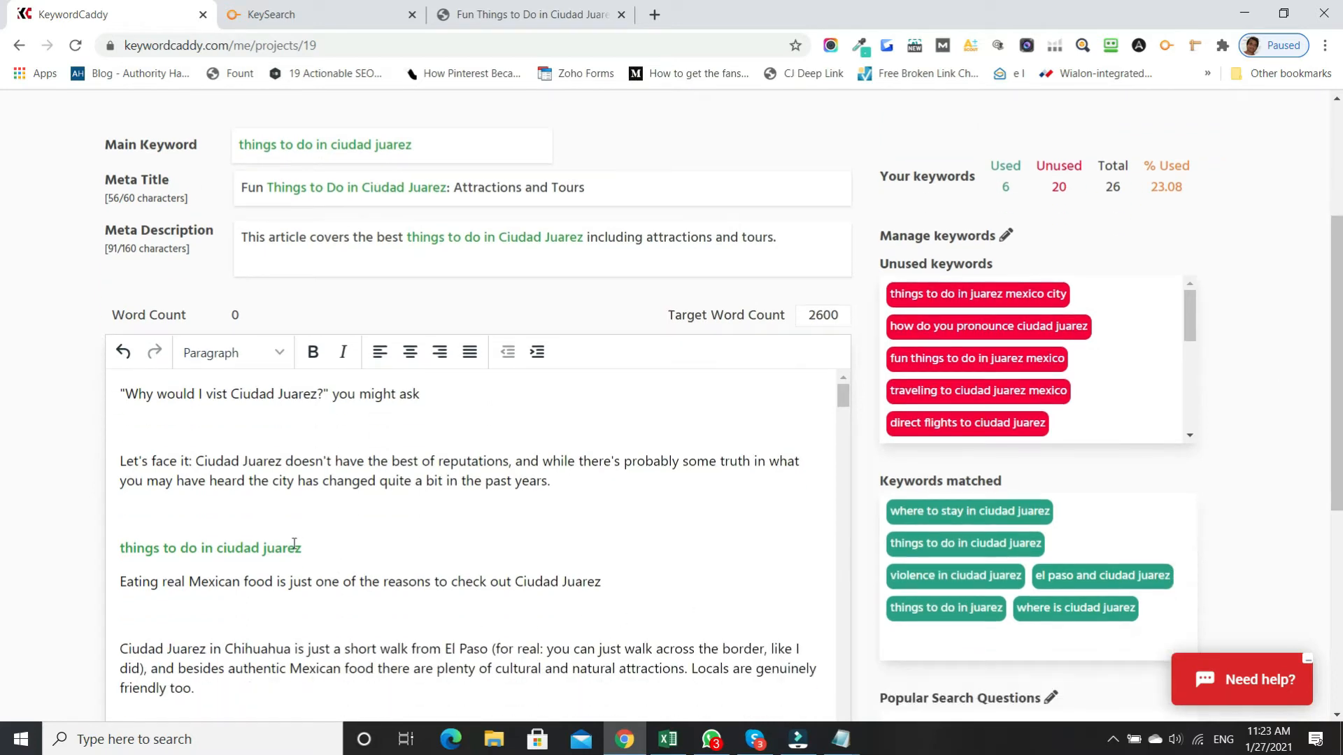
left_click_drag(844, 397, 861, 633)
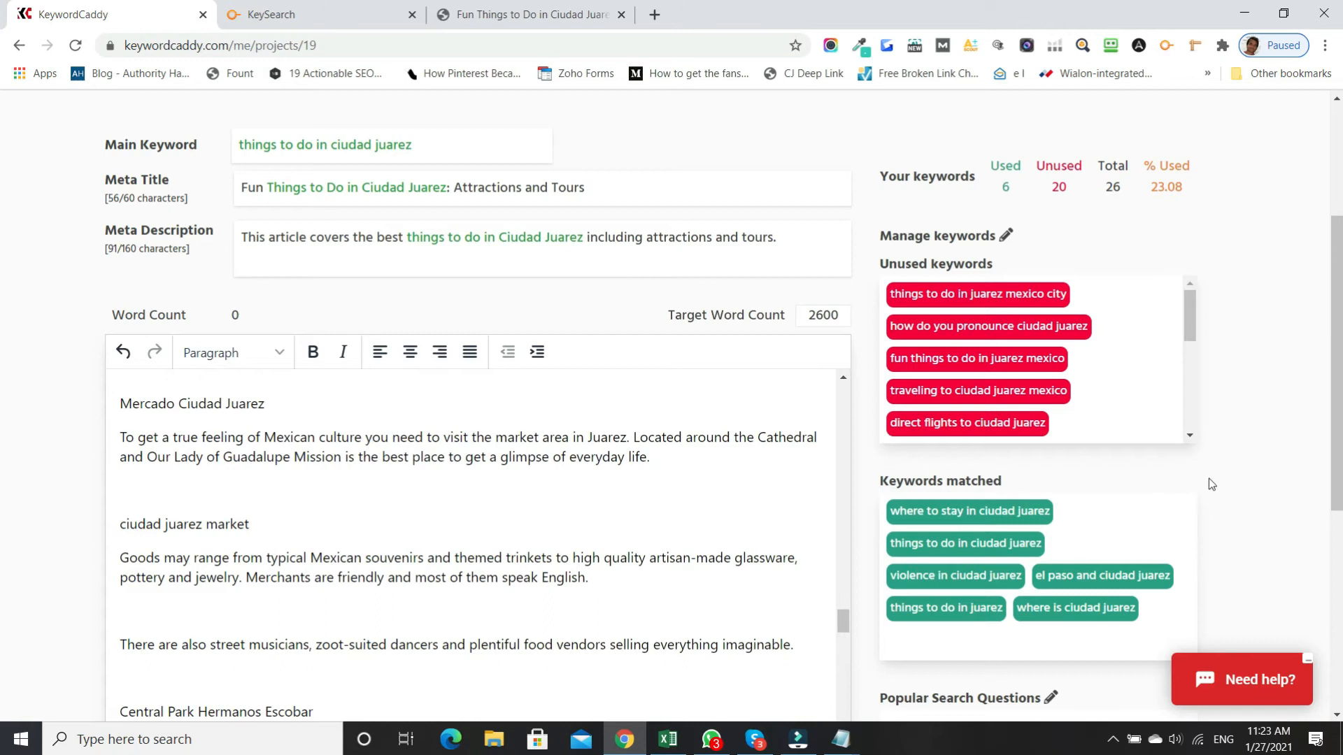
scroll(1338, 415, "down", 2)
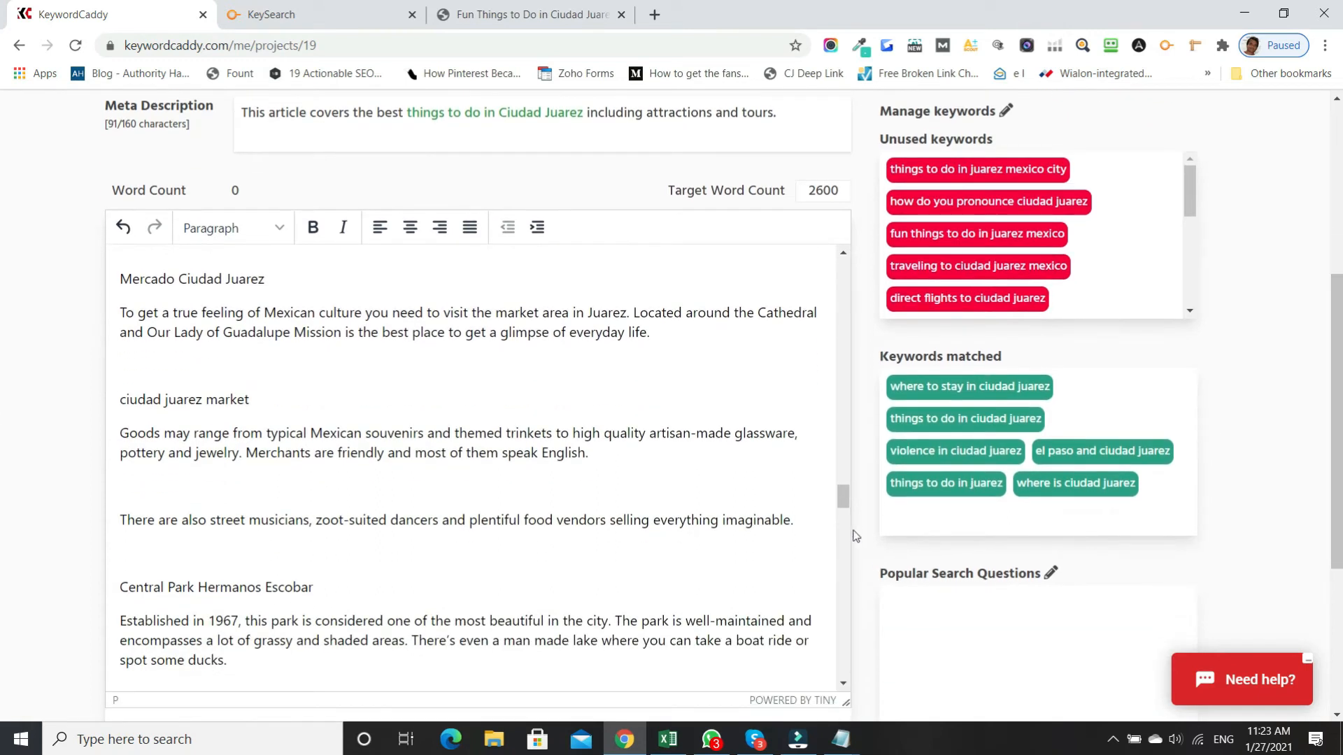
left_click_drag(844, 505, 861, 629)
scroll(777, 573, "down", 3)
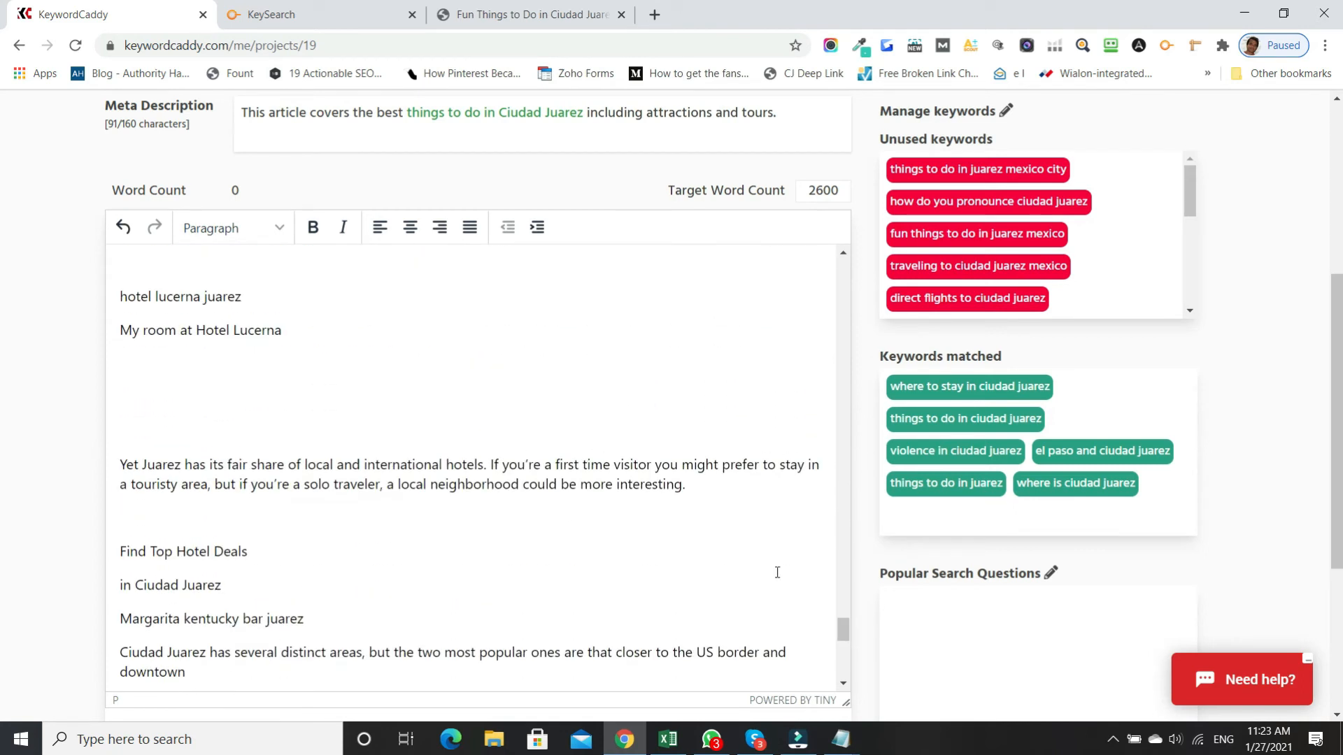
scroll(777, 573, "down", 2)
left_click_drag(841, 646, 816, 264)
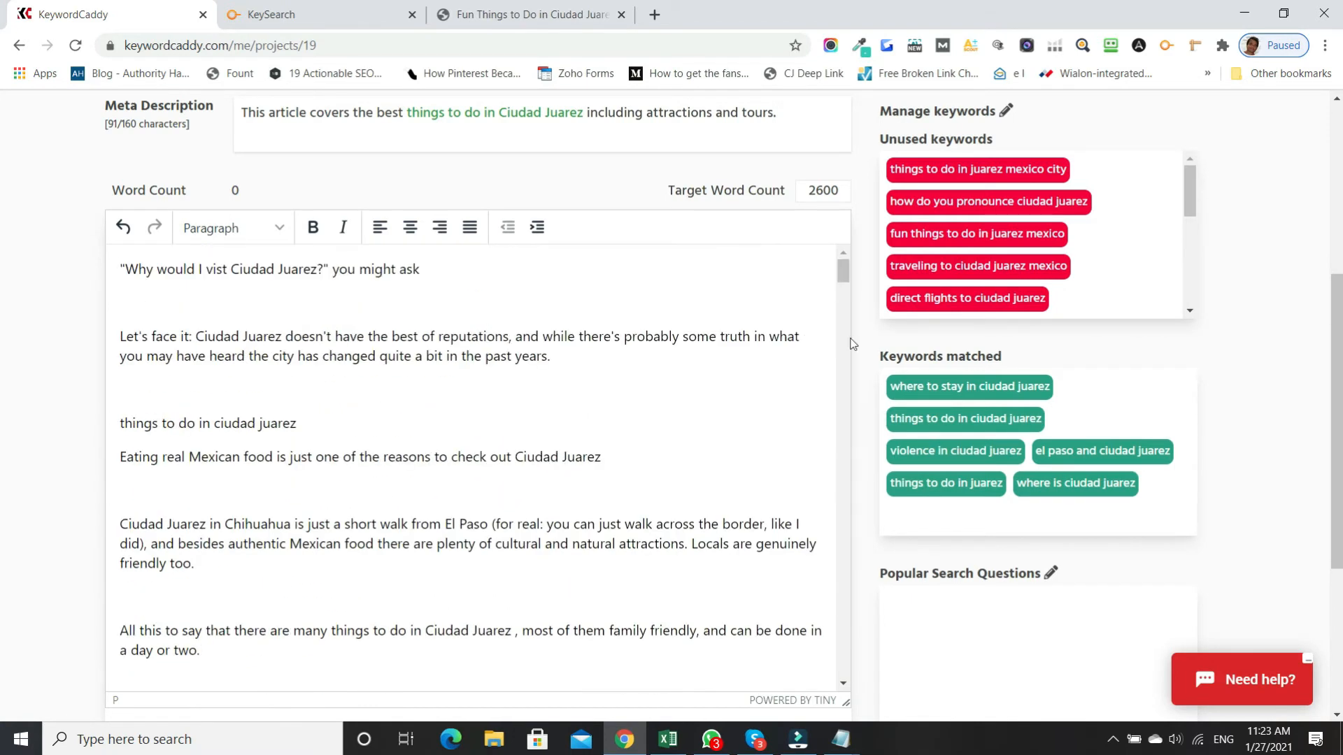
Save the project, check the keyword highlighting in the article, and save the project again
scroll(848, 580, "down", 4)
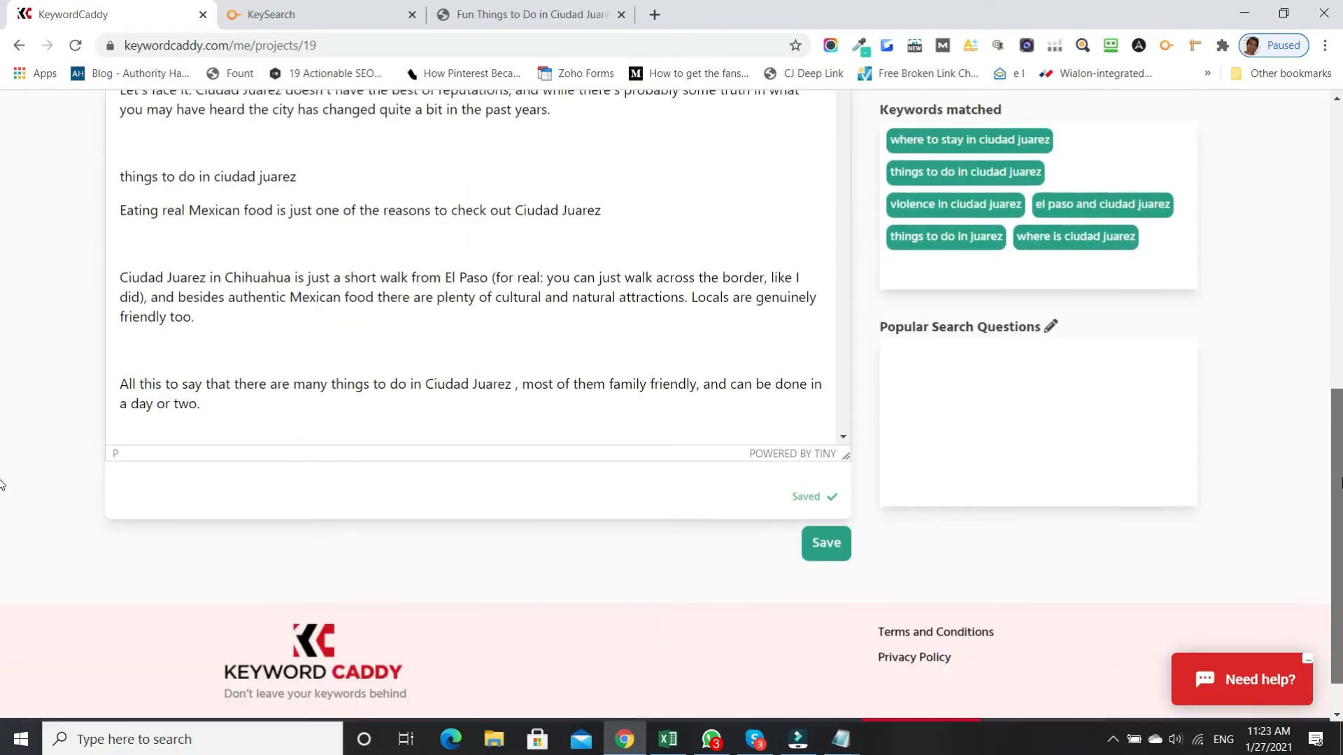
left_click(825, 523)
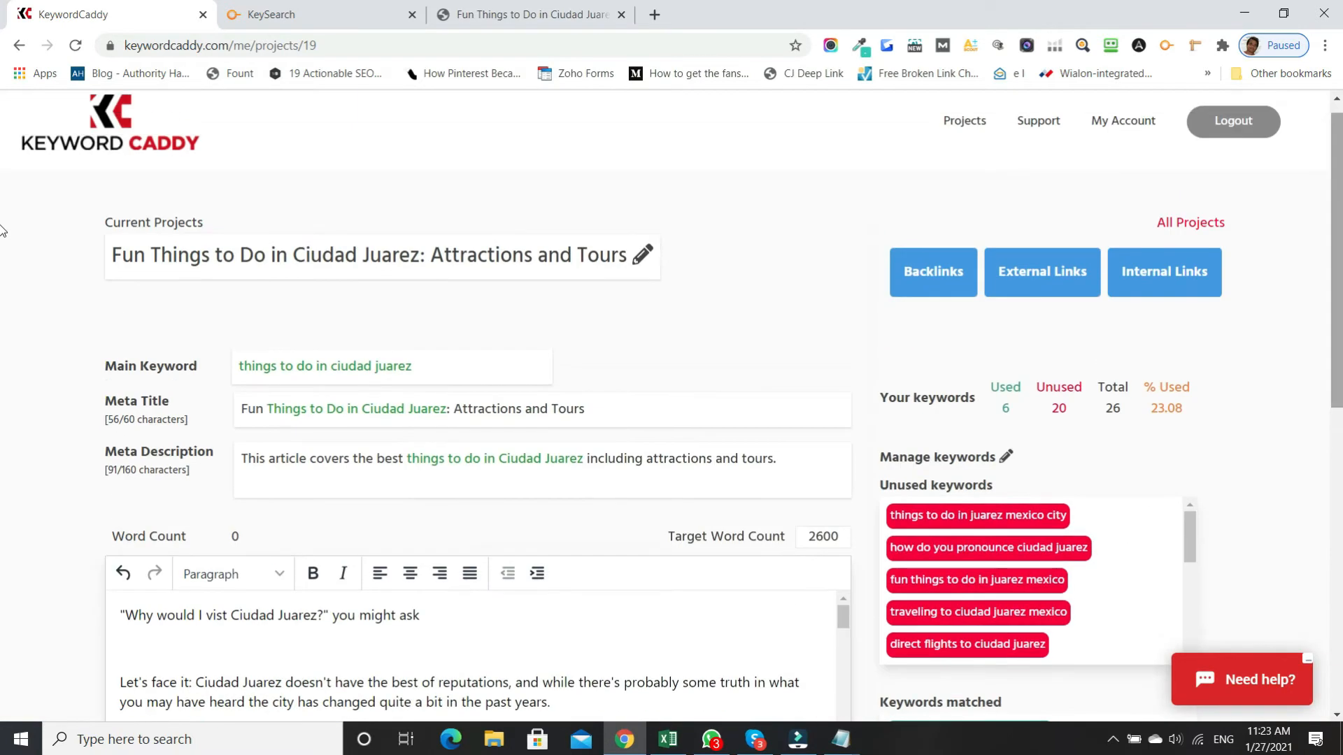
scroll(2, 301, "down", 2)
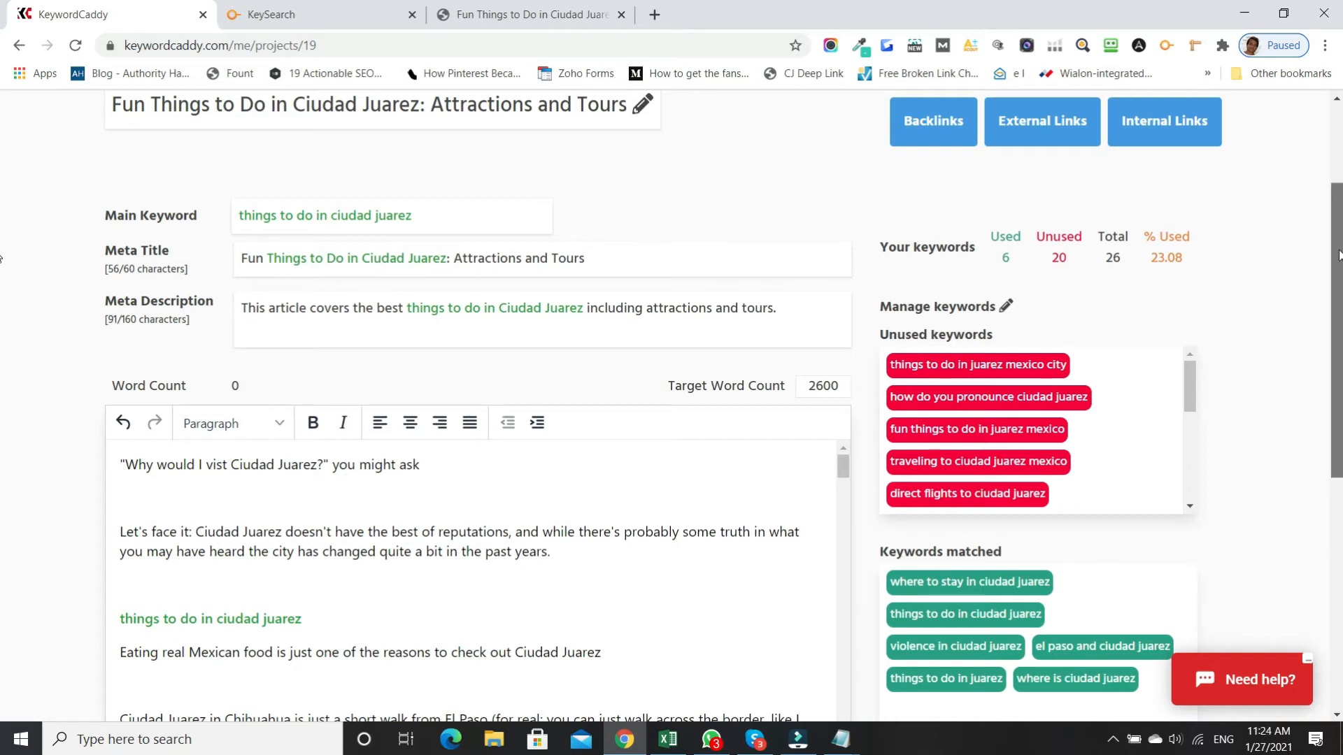
scroll(1339, 256, "down", 5)
left_click(821, 622)
left_click_drag(1336, 517, 1340, 439)
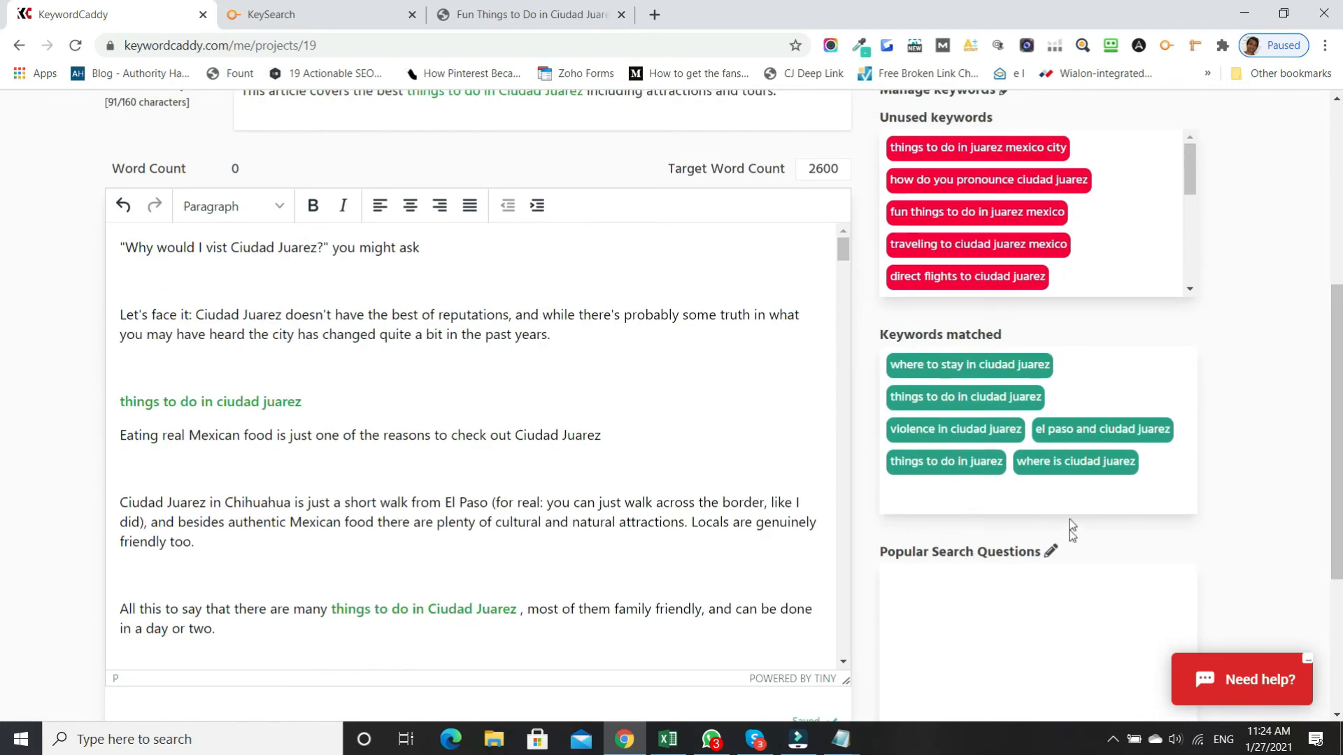
Search Google in a new tab for "things to do in ciudad juarez" and find the People also ask section
left_click(656, 15)
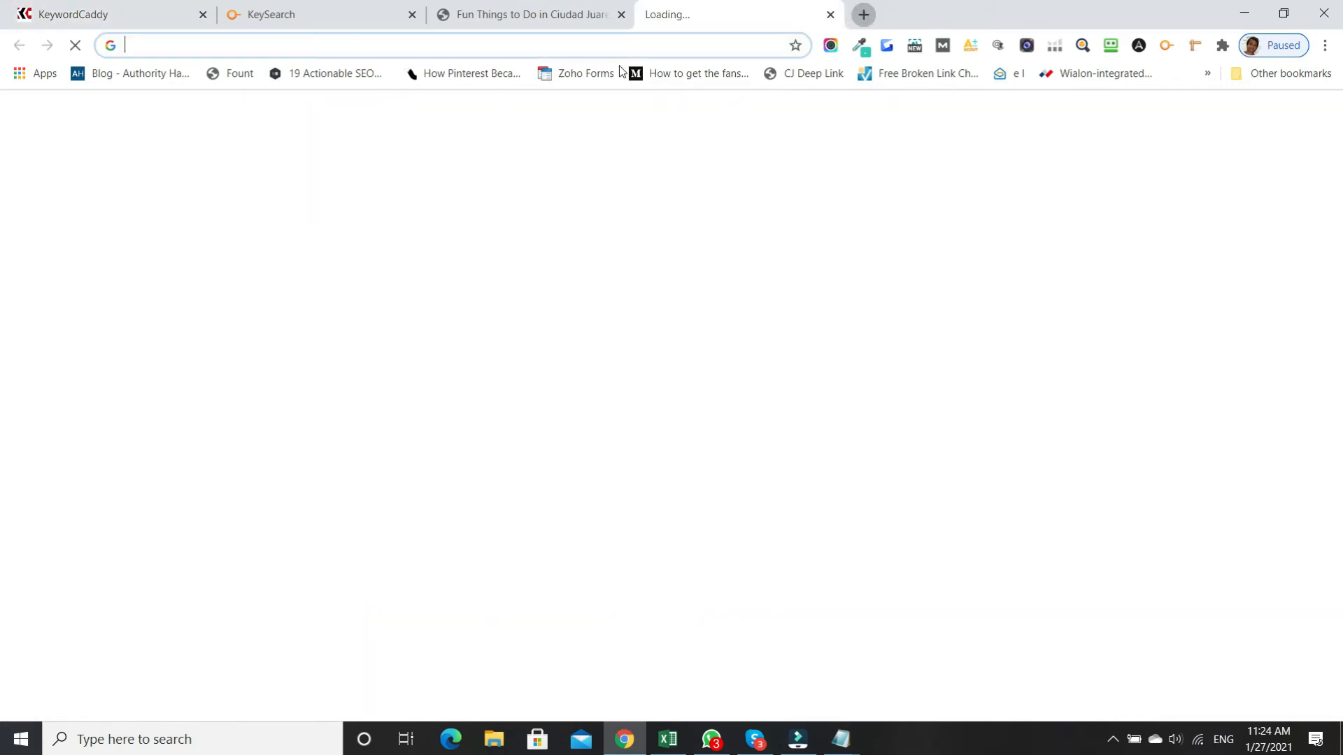
left_click(612, 46)
type("things to do in ciudad juarez")
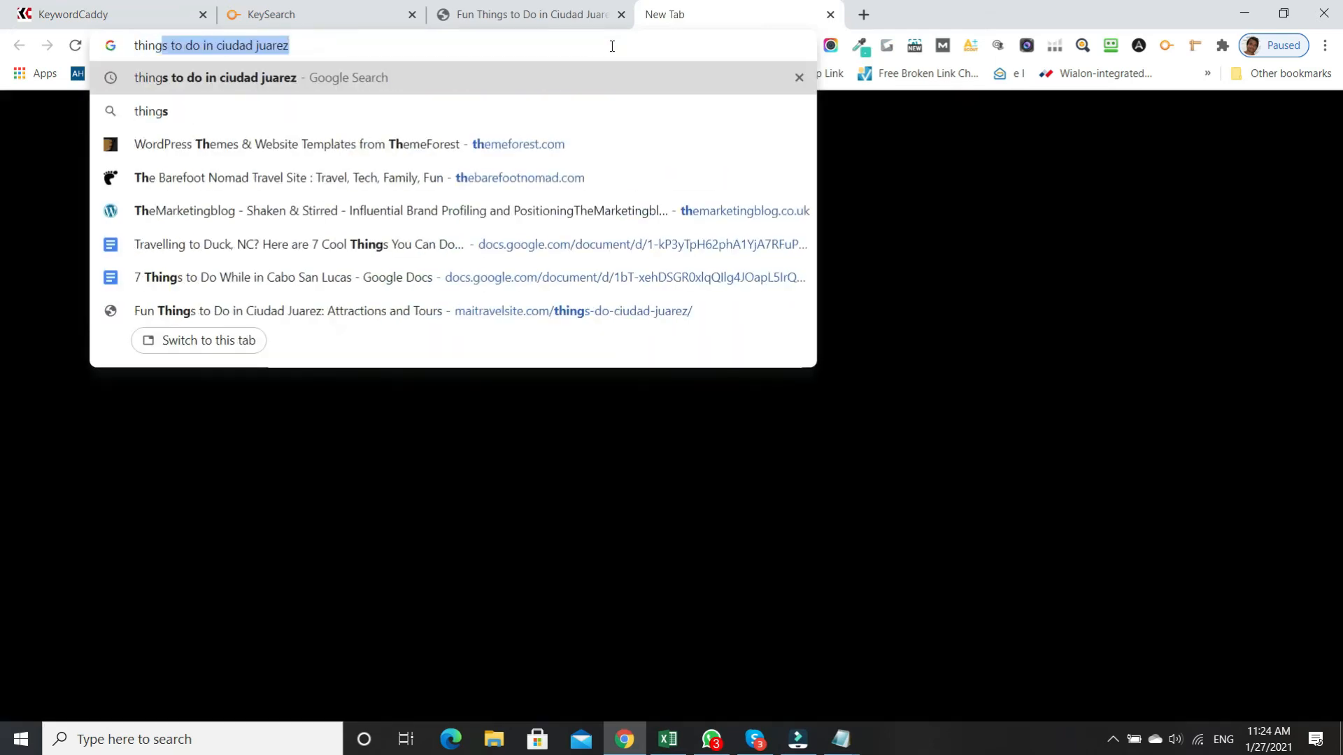
key("End")
key("Return")
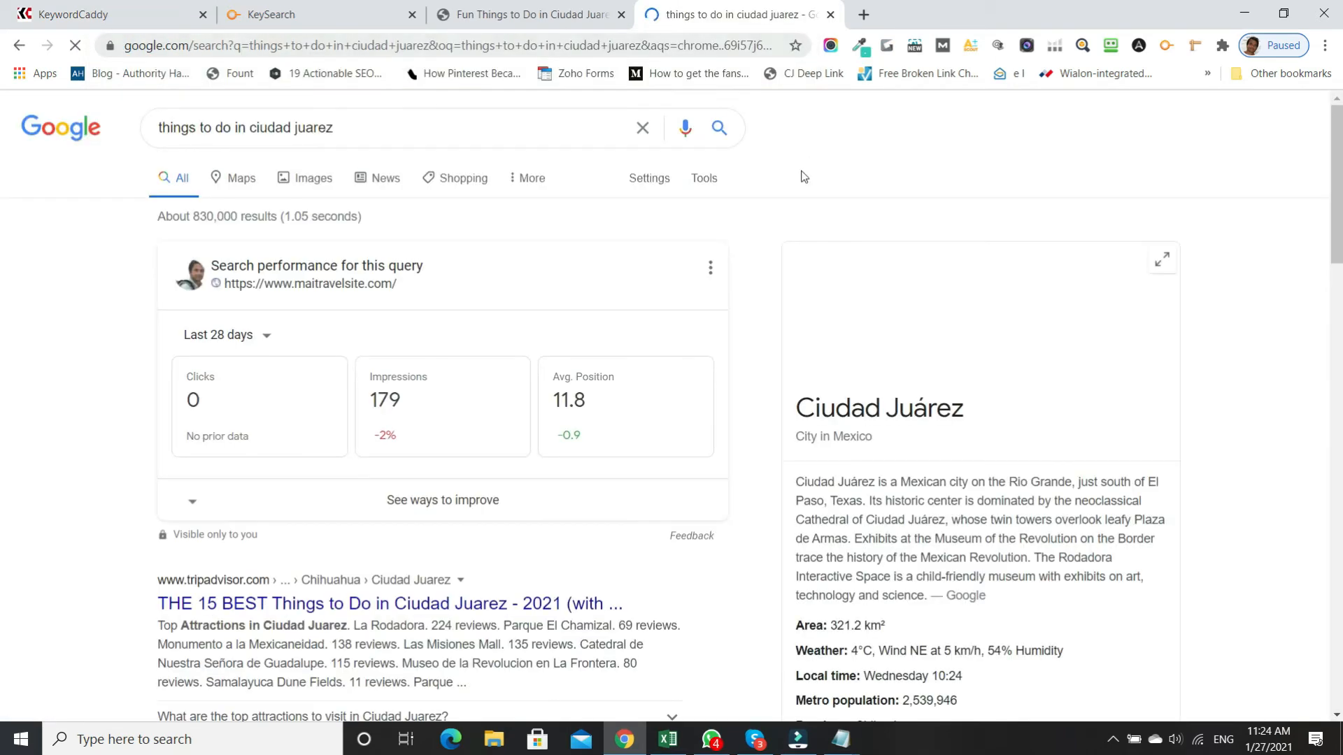
scroll(606, 266, "down", 9)
scroll(606, 267, "down", 8)
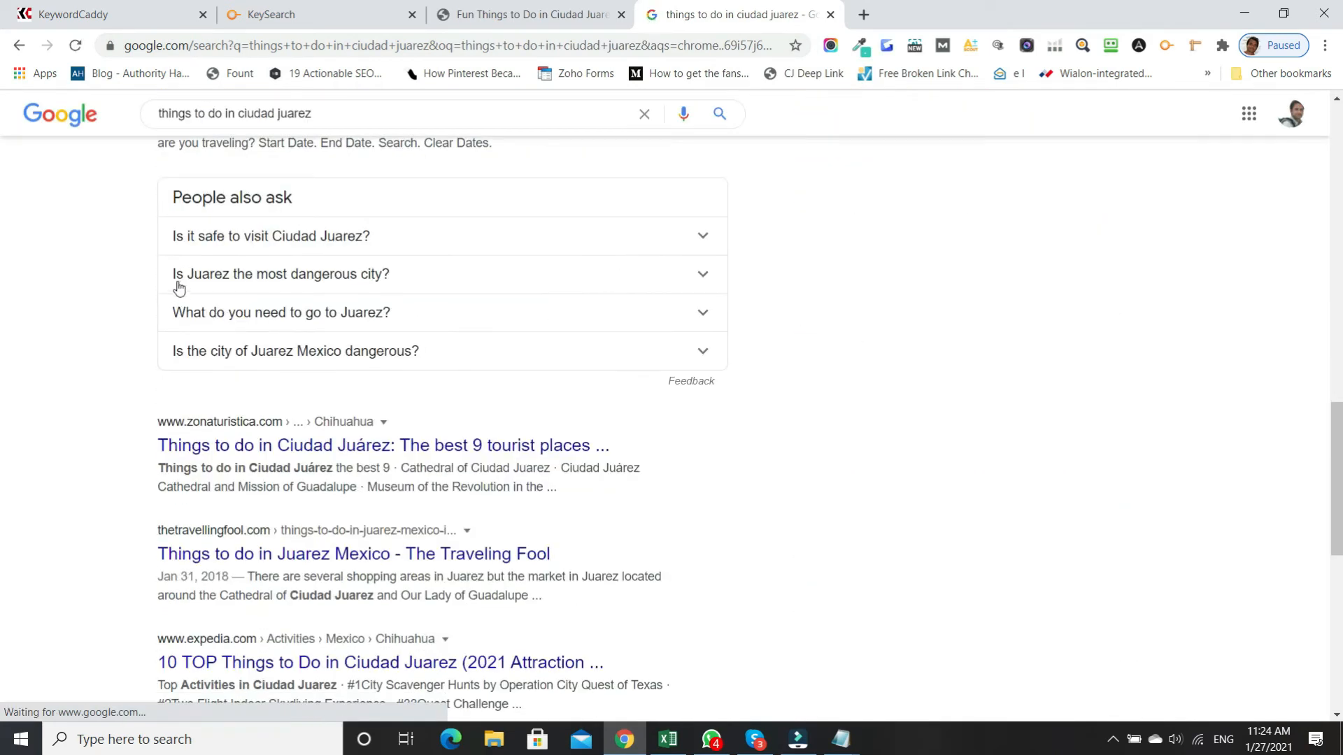
Expand and collapse "Is it safe to visit Ciudad Juarez?" to load more questions, and copy all the People also ask questions
left_click(161, 241)
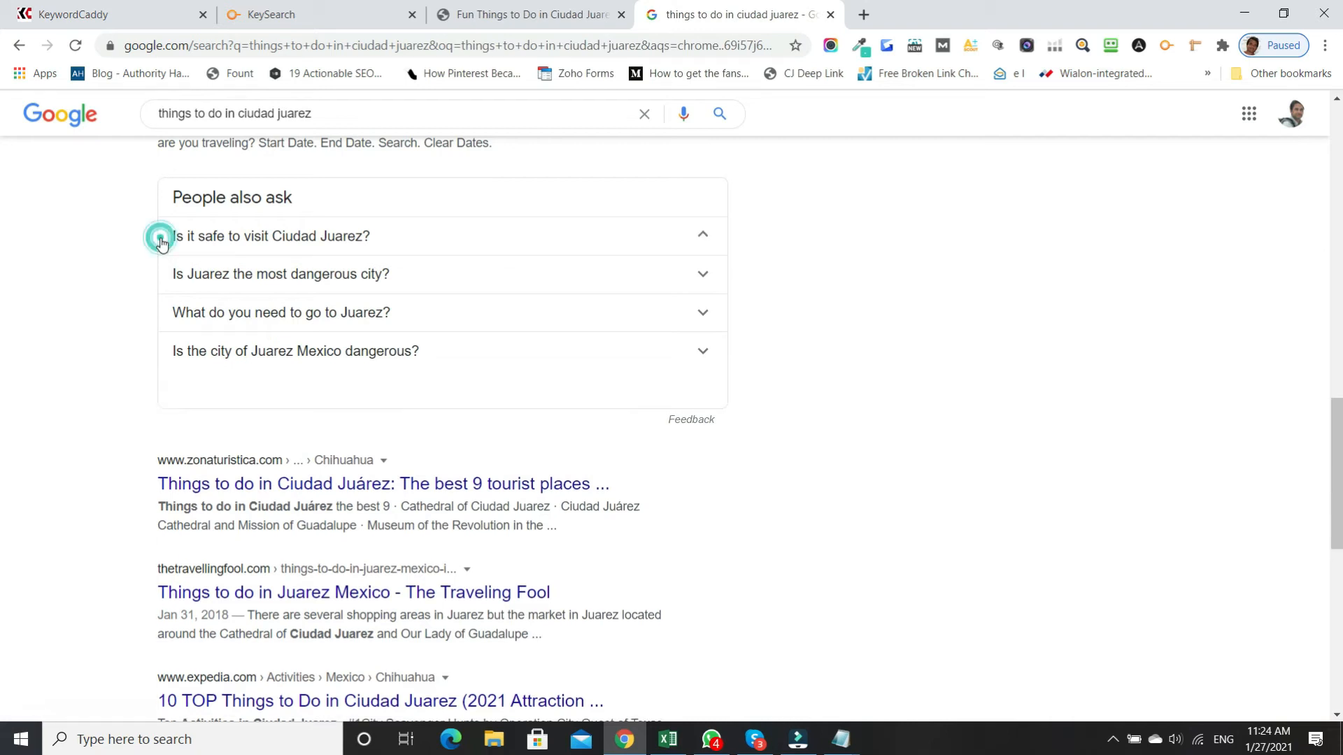
left_click(164, 241)
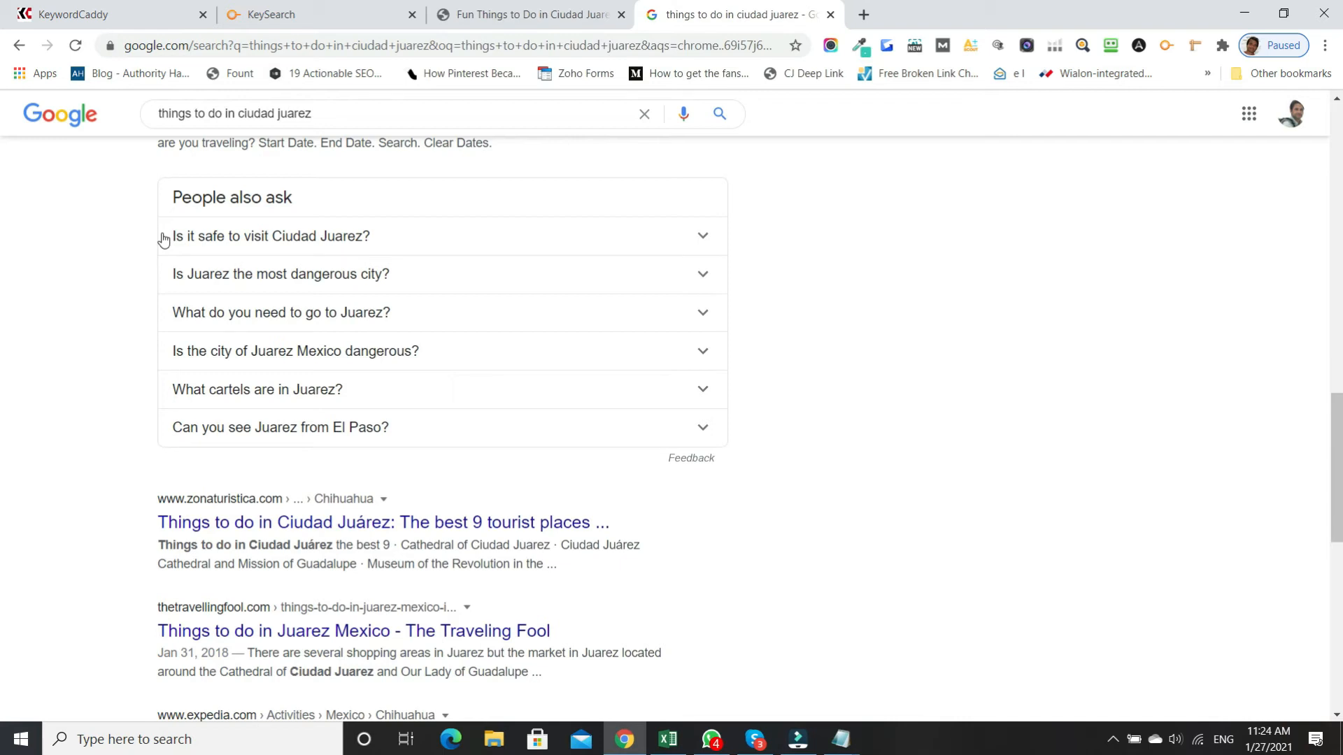
left_click_drag(168, 239, 394, 433)
key("ctrl+c")
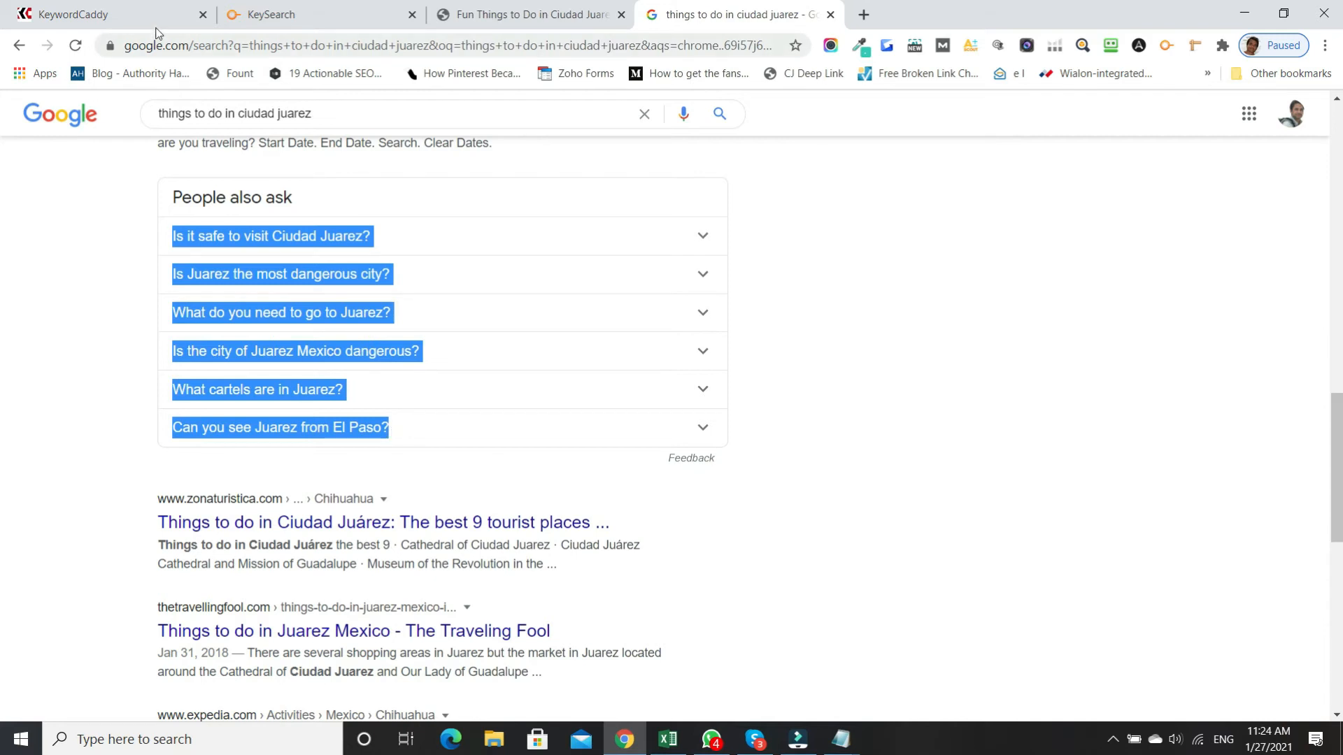
Return to KeywordCaddy, paste the copied Google questions into the project's Popular Search Questions, add them and save the list
left_click(137, 16)
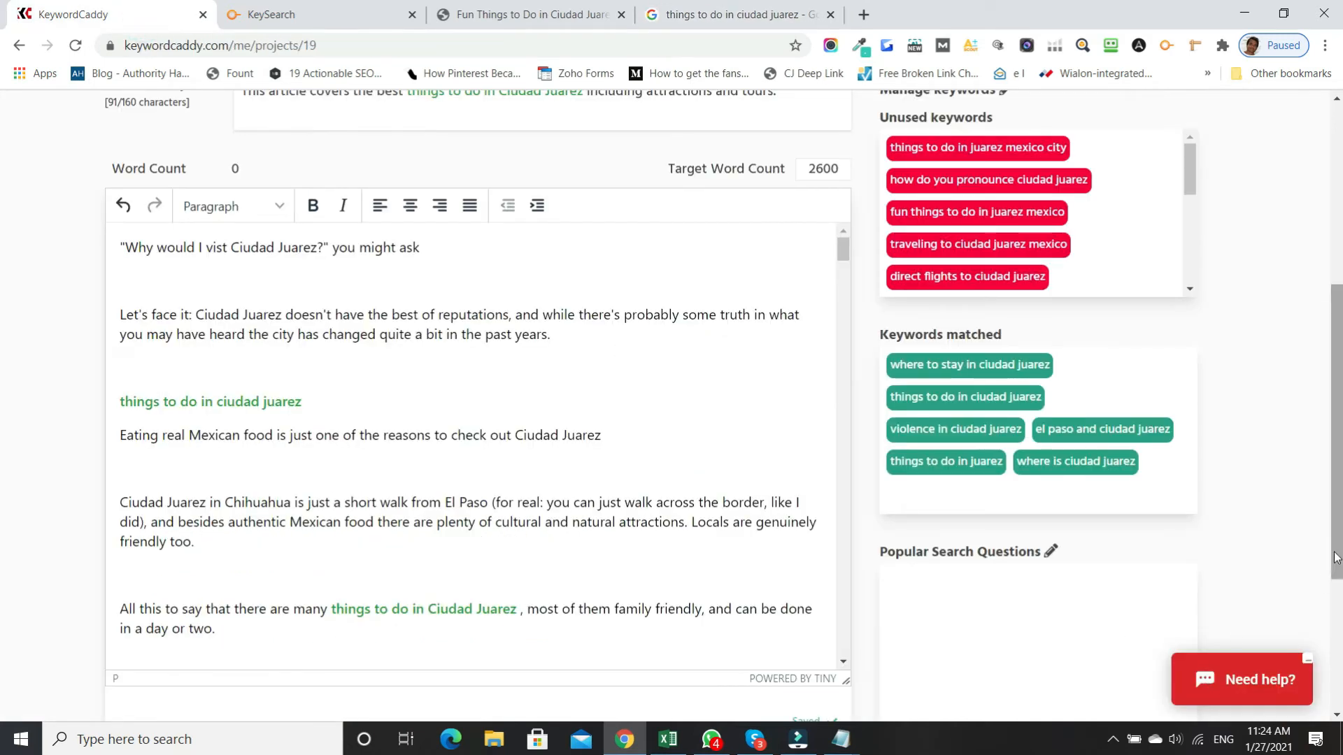
scroll(1104, 527, "down", 2)
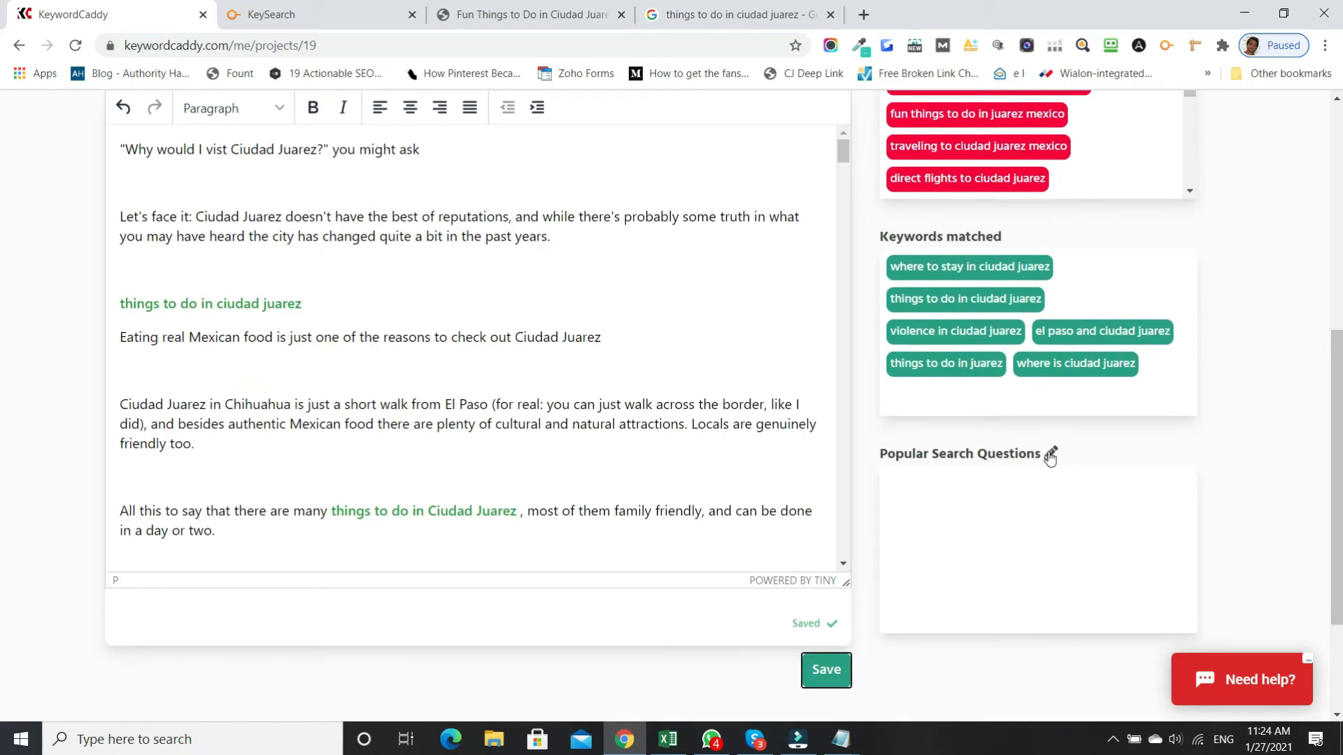
left_click(1050, 455)
left_click(550, 365)
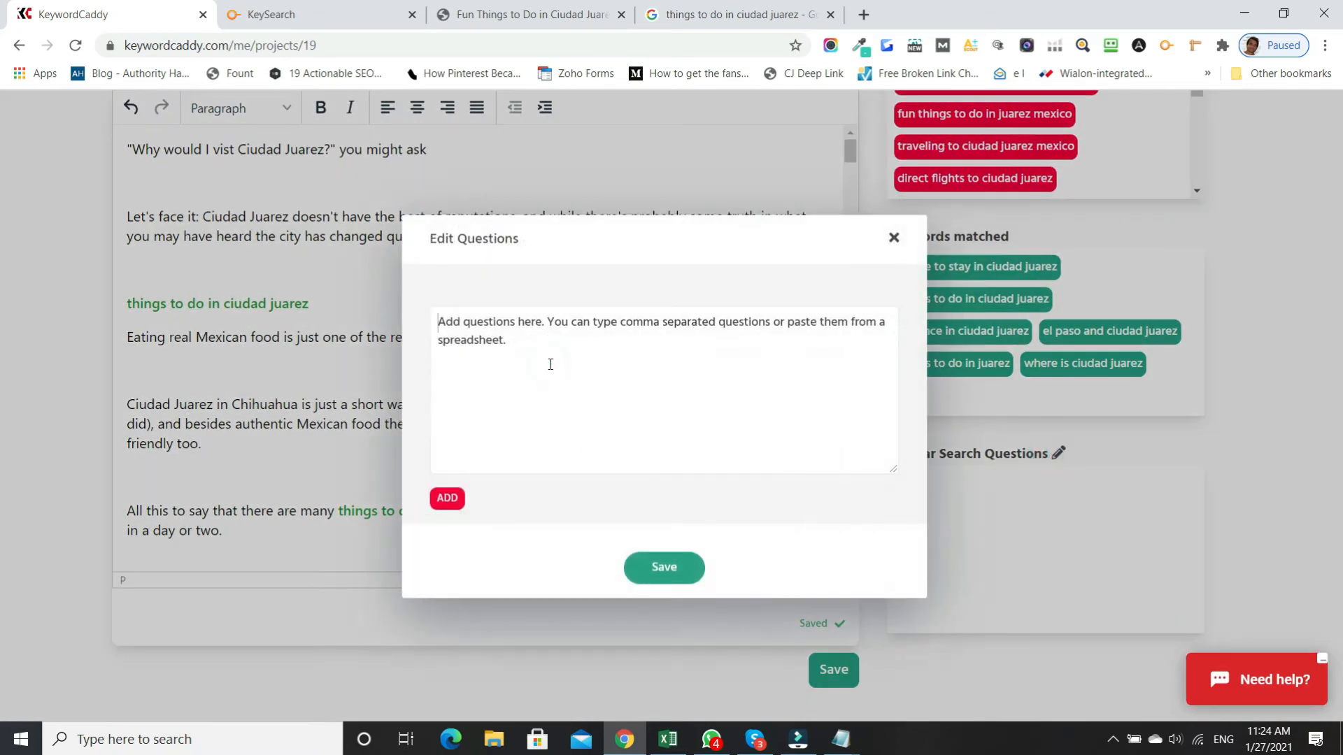
key("ctrl+v")
left_click(442, 501)
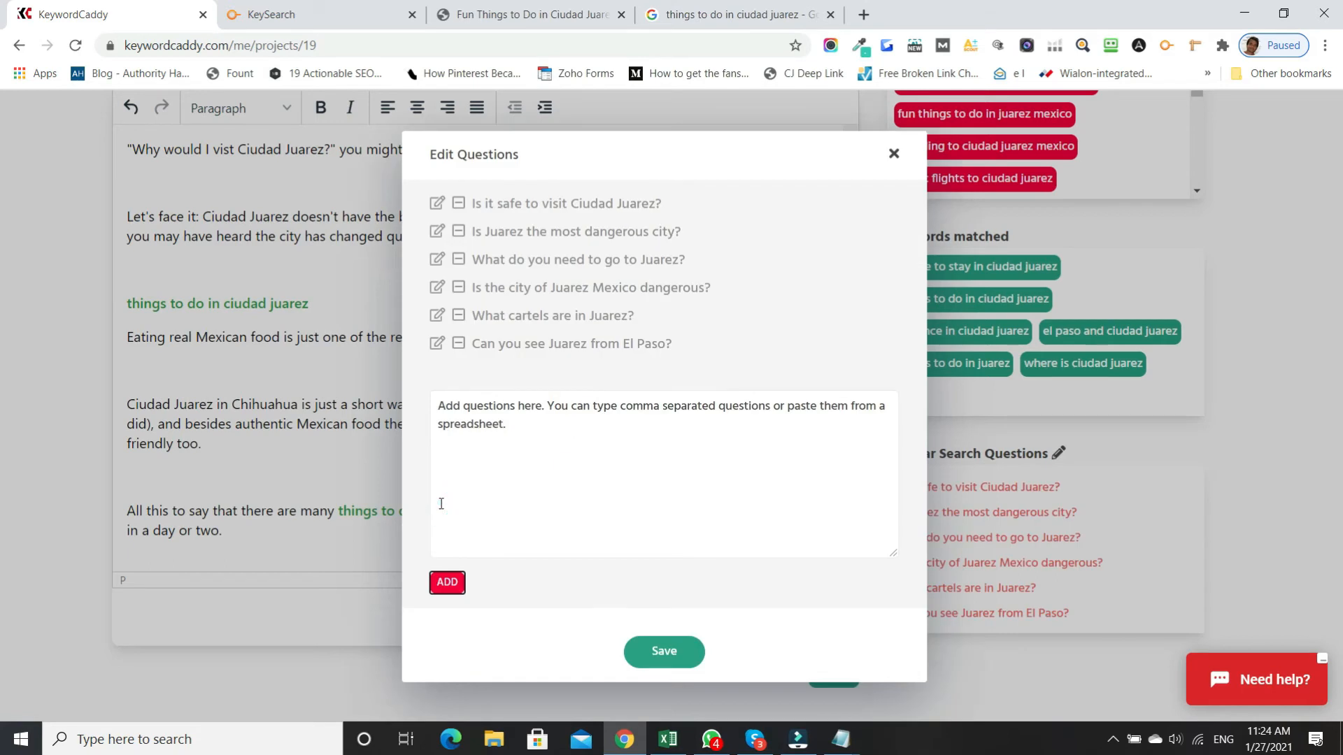
left_click(663, 654)
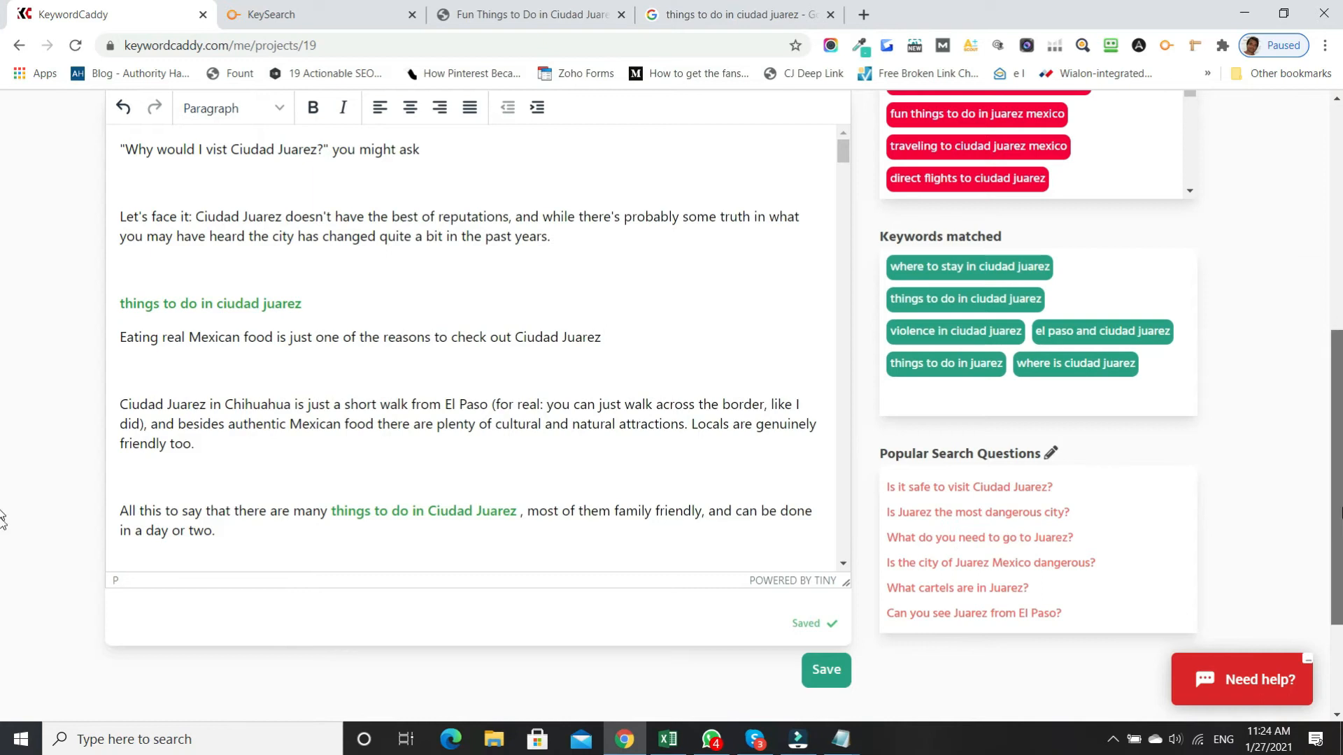
scroll(2, 521, "down", 1)
scroll(2, 521, "up", 5)
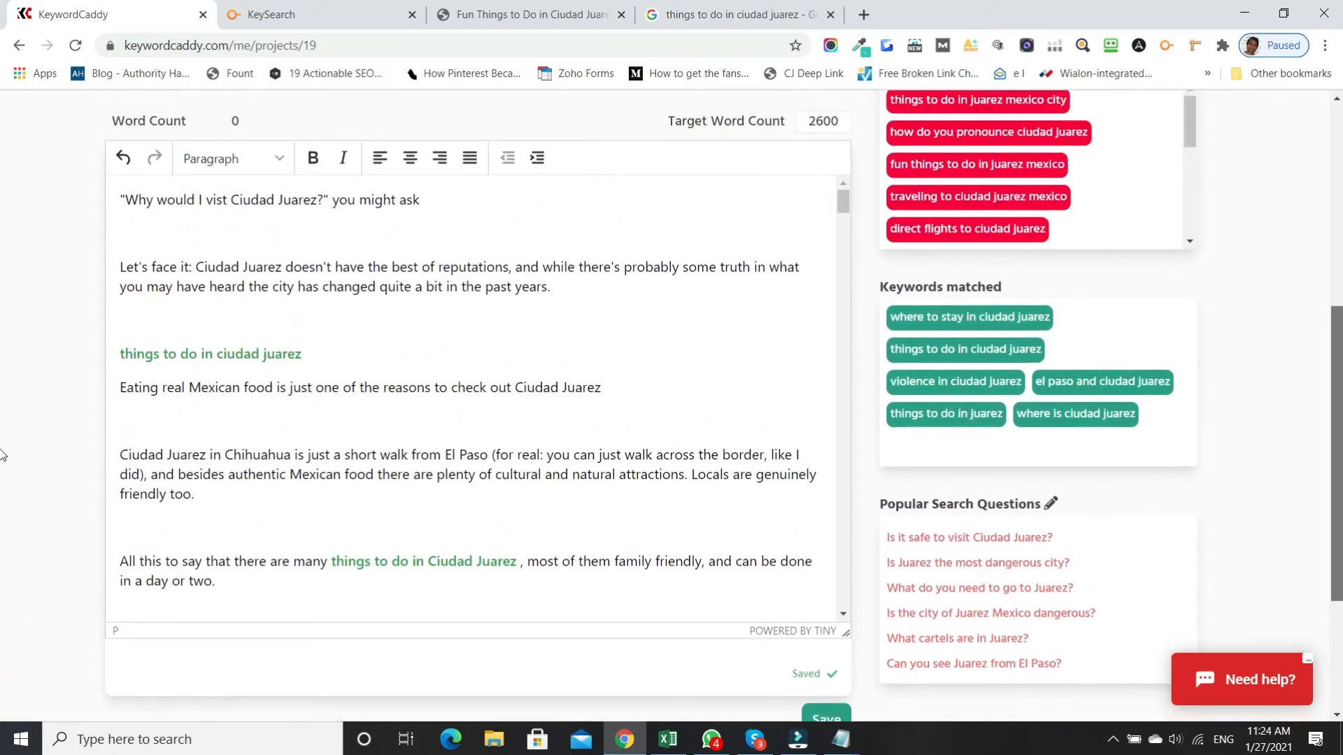
scroll(2, 341, "down", 5)
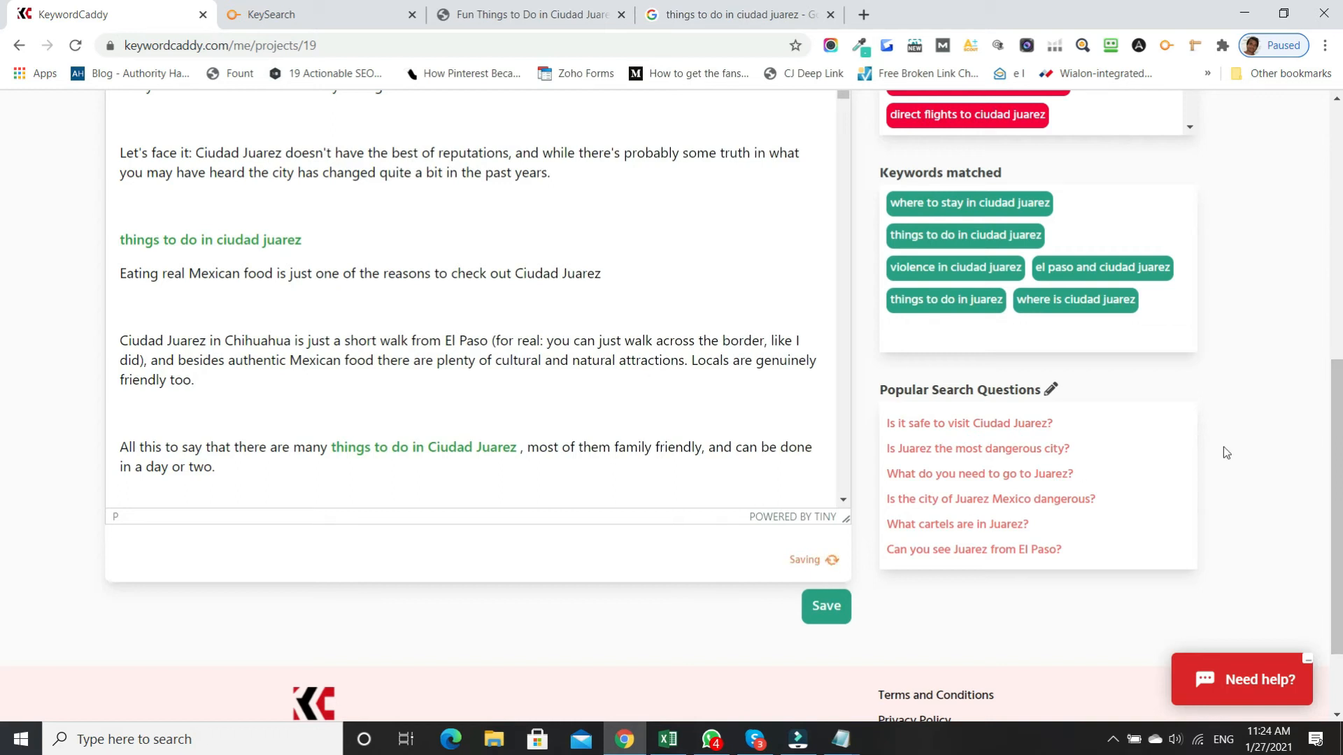
scroll(1335, 427, "up", 1)
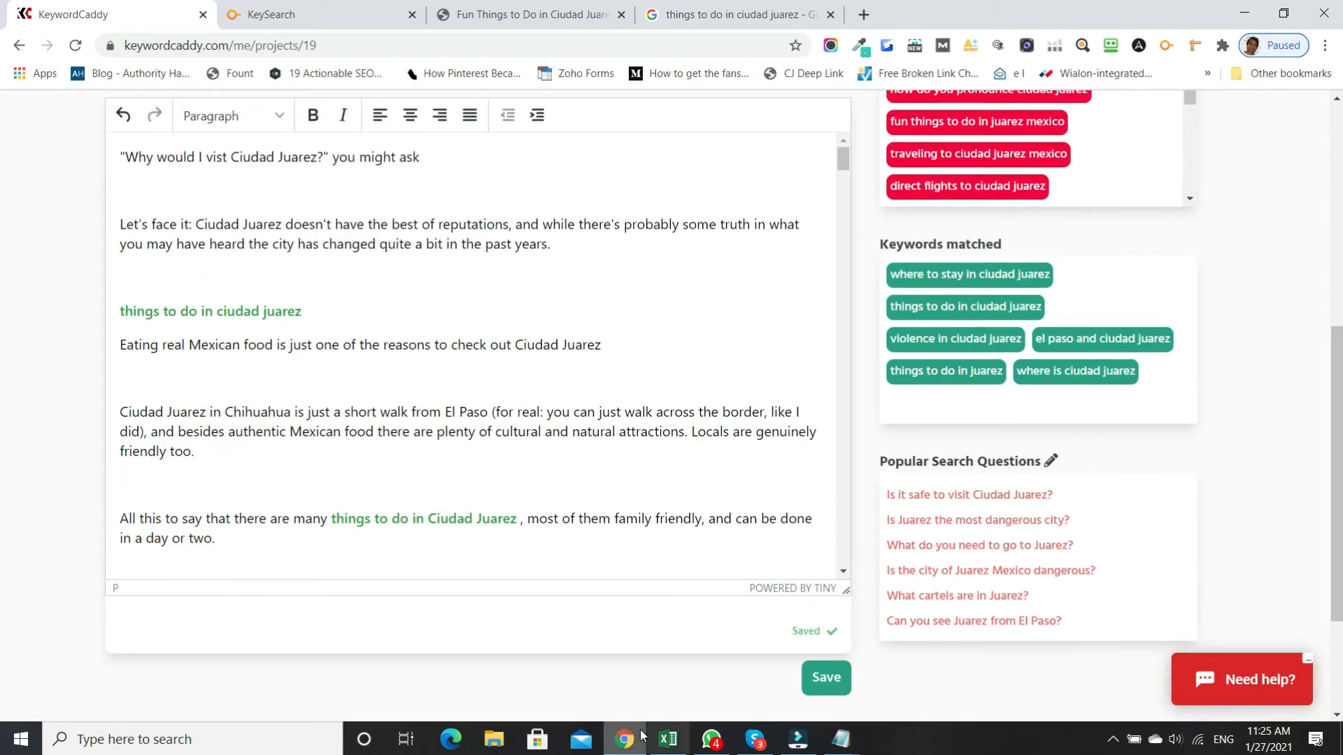
mouse_move(642, 736)
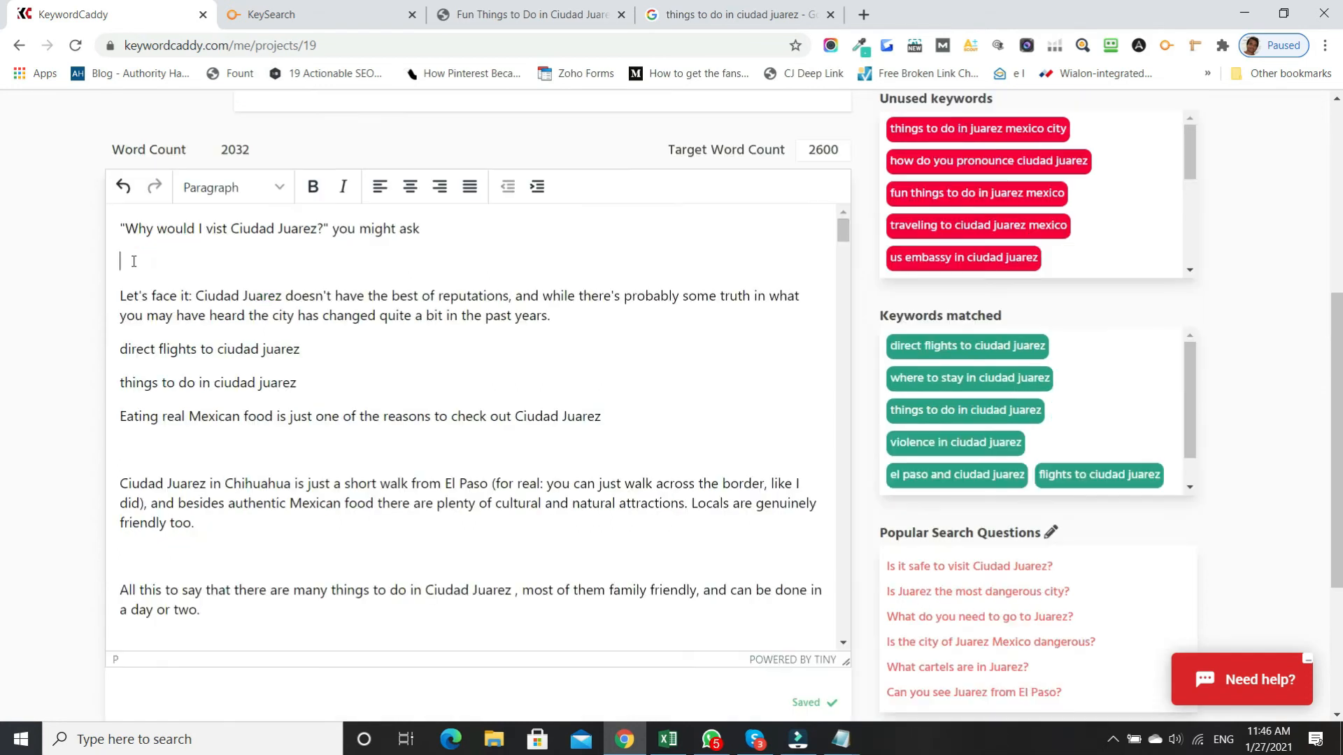
Insert the line "Is it Safe to Visit Ciudad Juarez?" below the article's opening sentence and save the project
type("It Safe to visit Ciudad Juarez?")
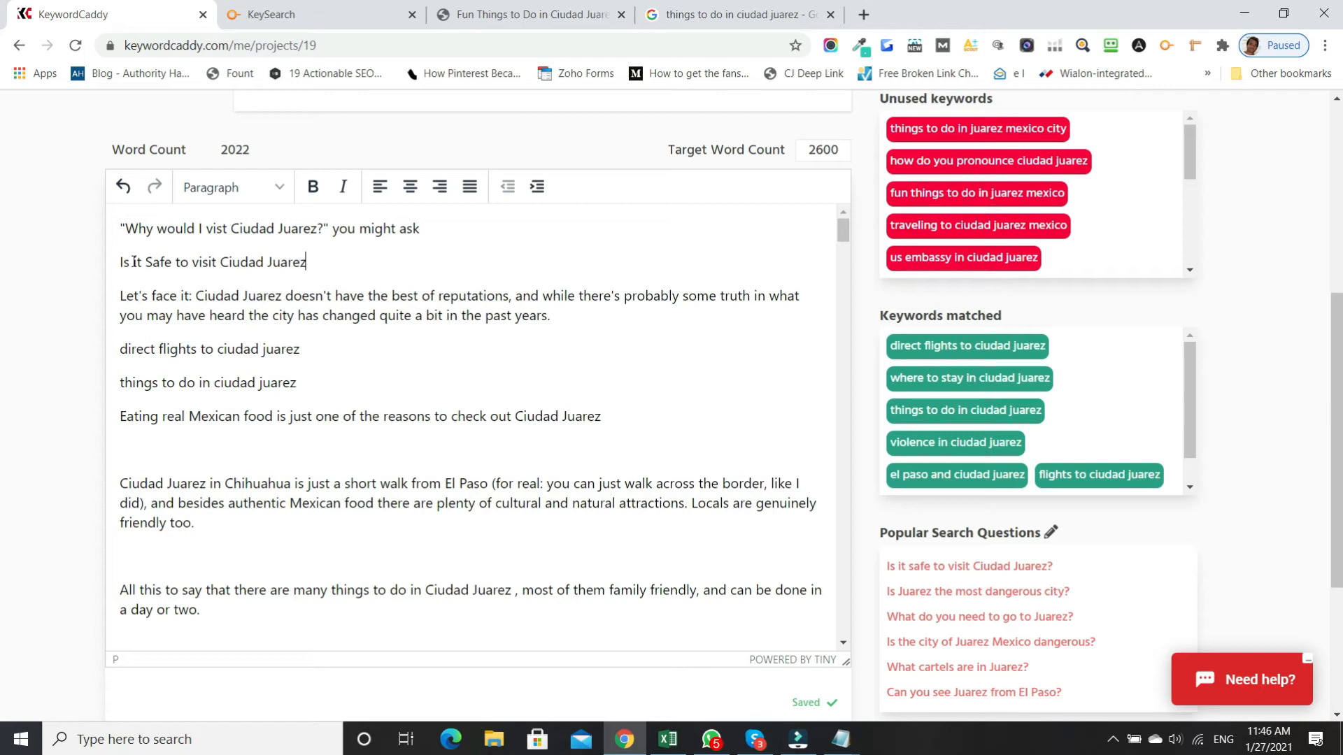
left_click(197, 261)
key("BackSpace")
type("V")
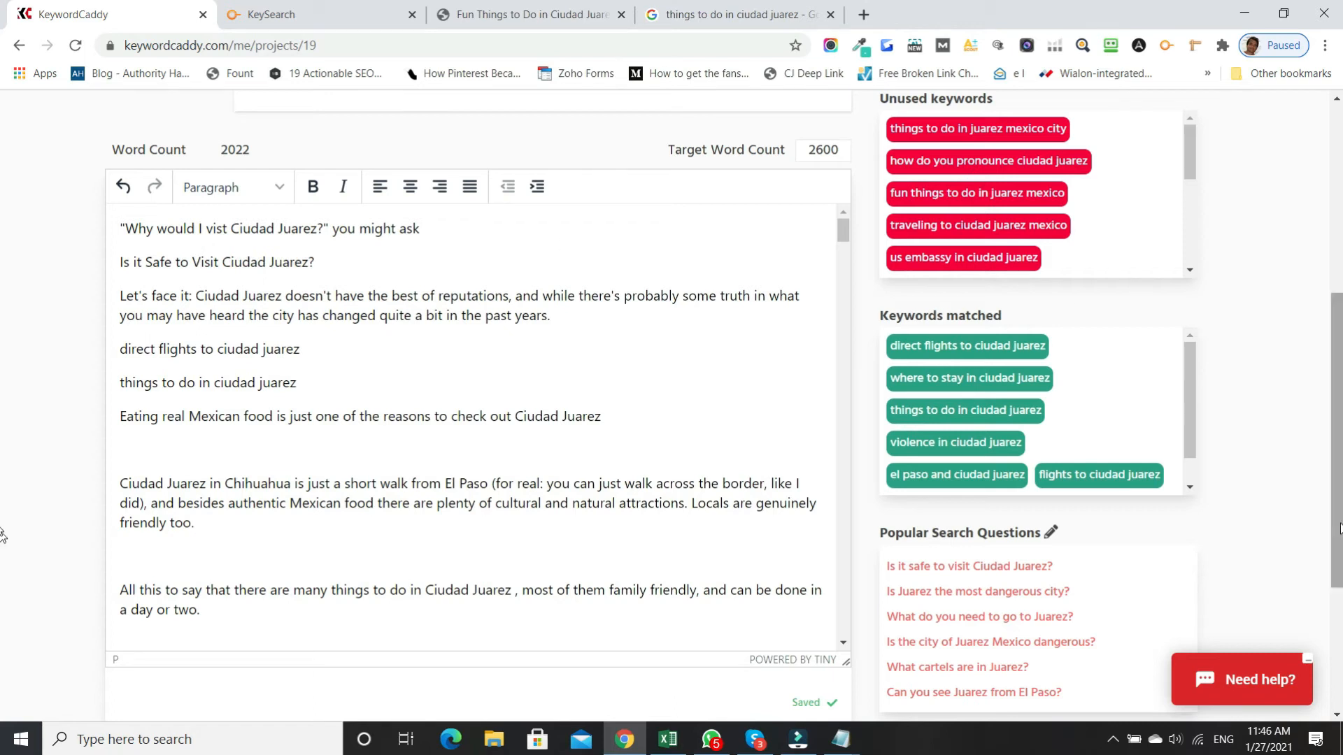
left_click_drag(1337, 510, 1338, 557)
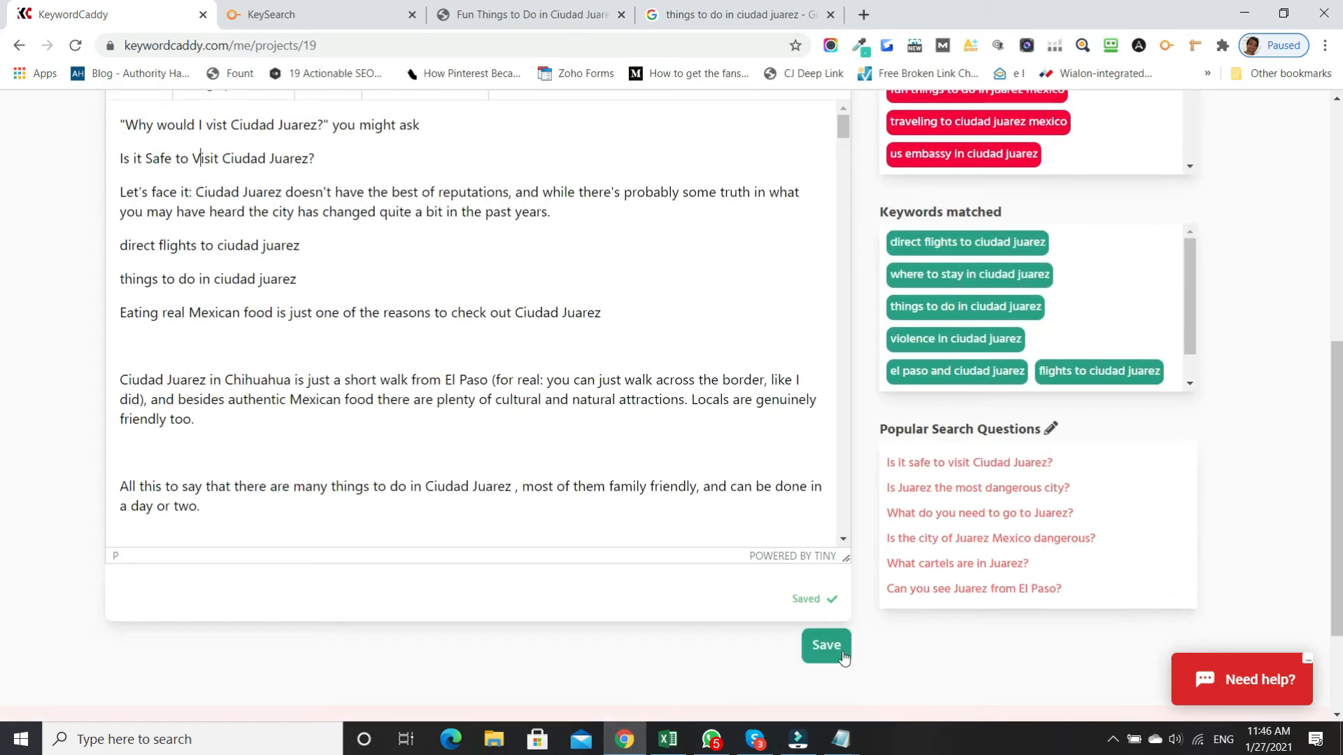
left_click(841, 656)
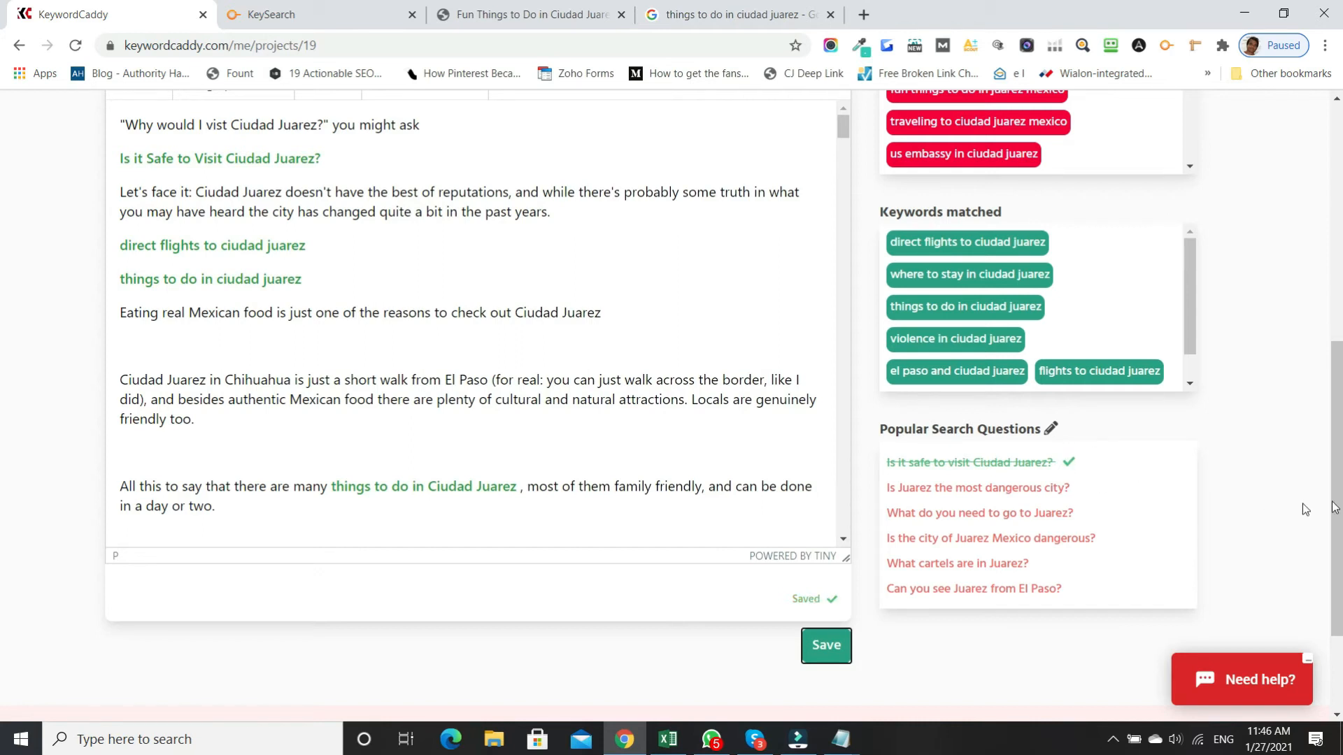
Format the line "Is it Safe to Visit Ciudad Juarez?" as Heading 2
scroll(3, 455, "up", 1)
scroll(476, 435, "up", 1)
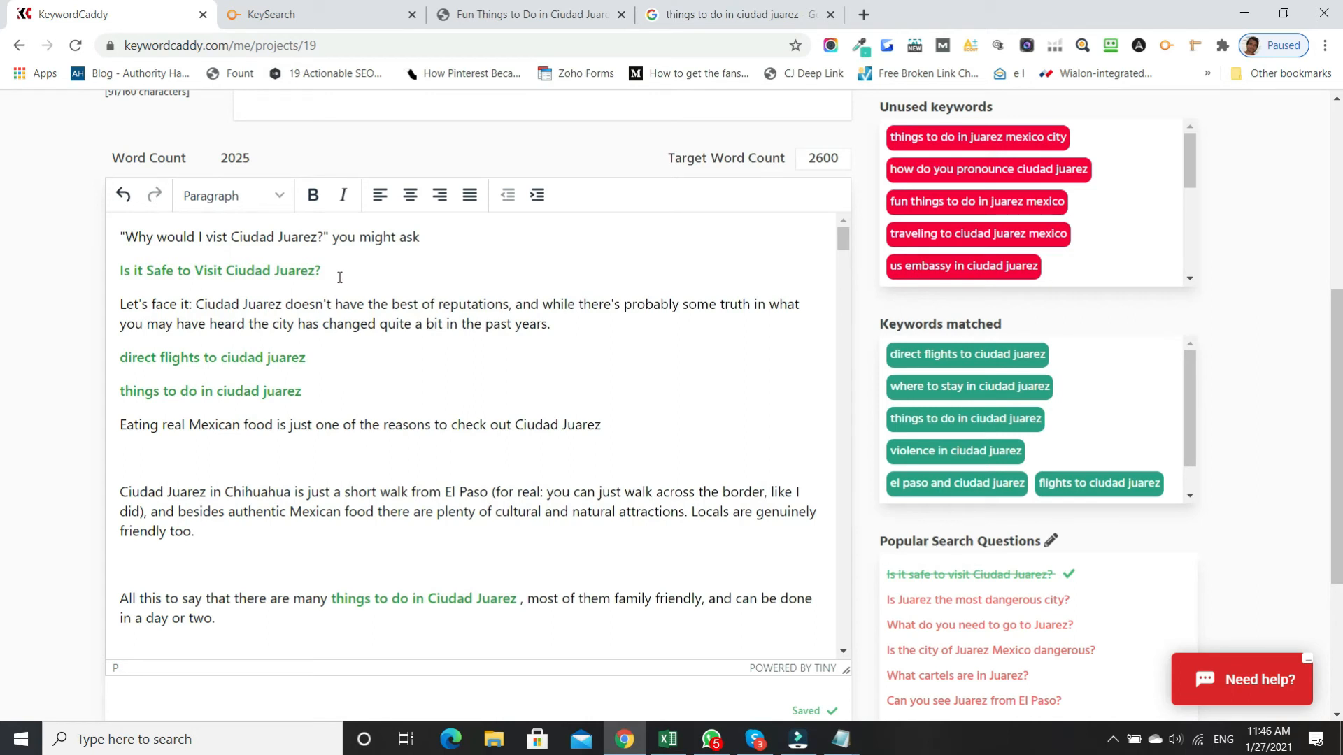
left_click_drag(340, 277, 117, 279)
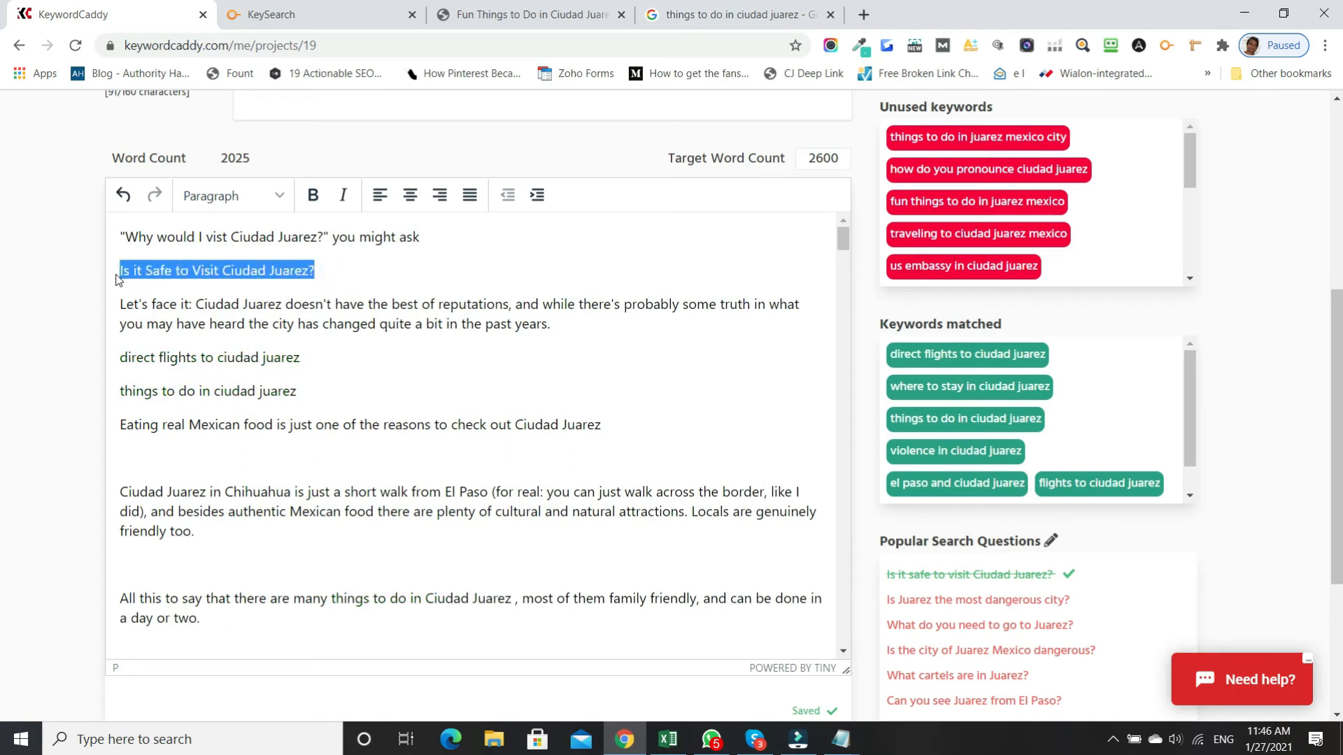
left_click(281, 202)
mouse_move(283, 228)
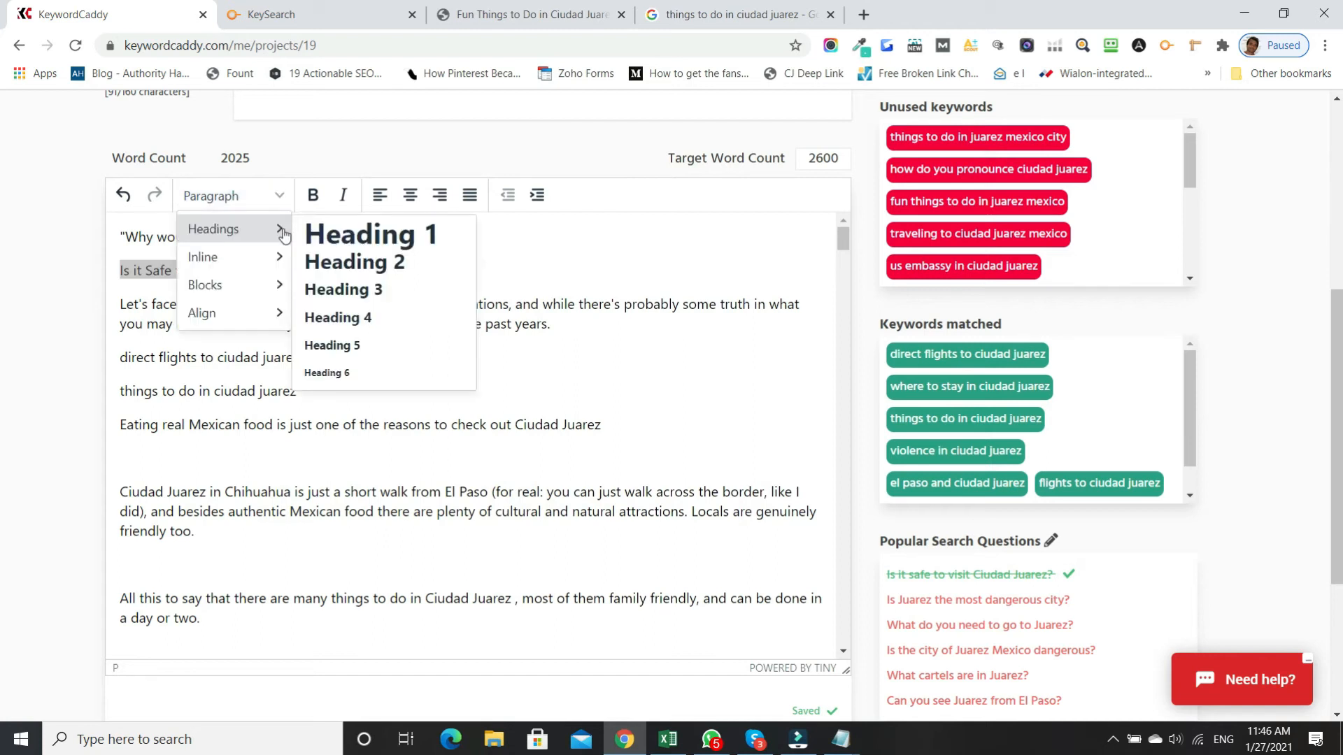
left_click(343, 271)
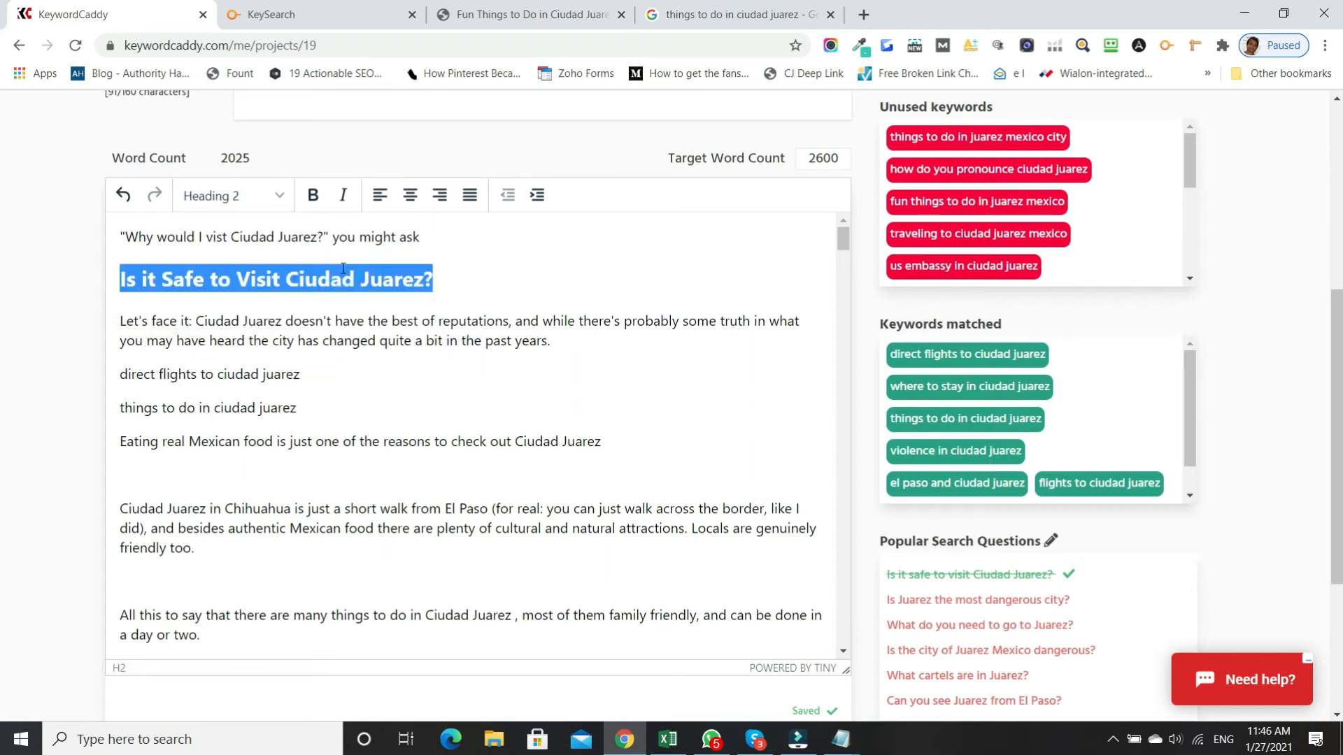
left_click(379, 283)
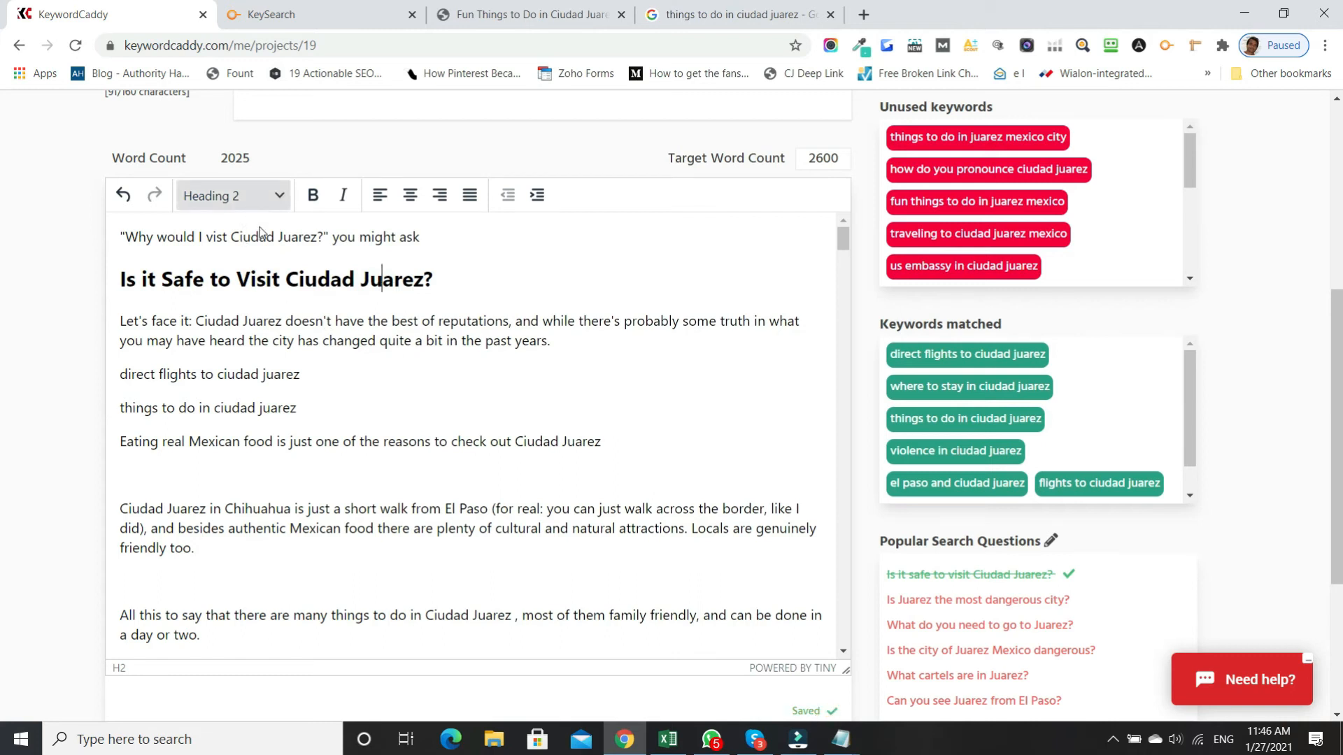
left_click(283, 203)
mouse_move(277, 256)
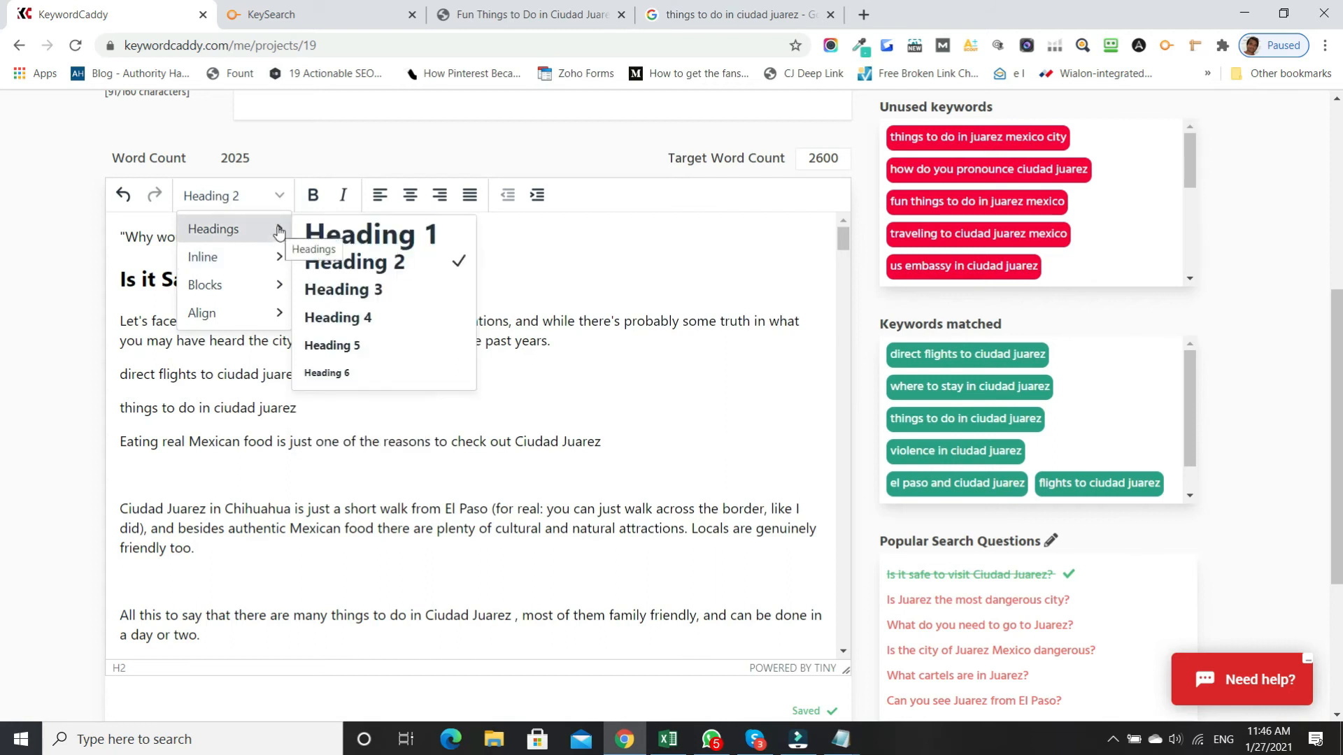
left_click(279, 196)
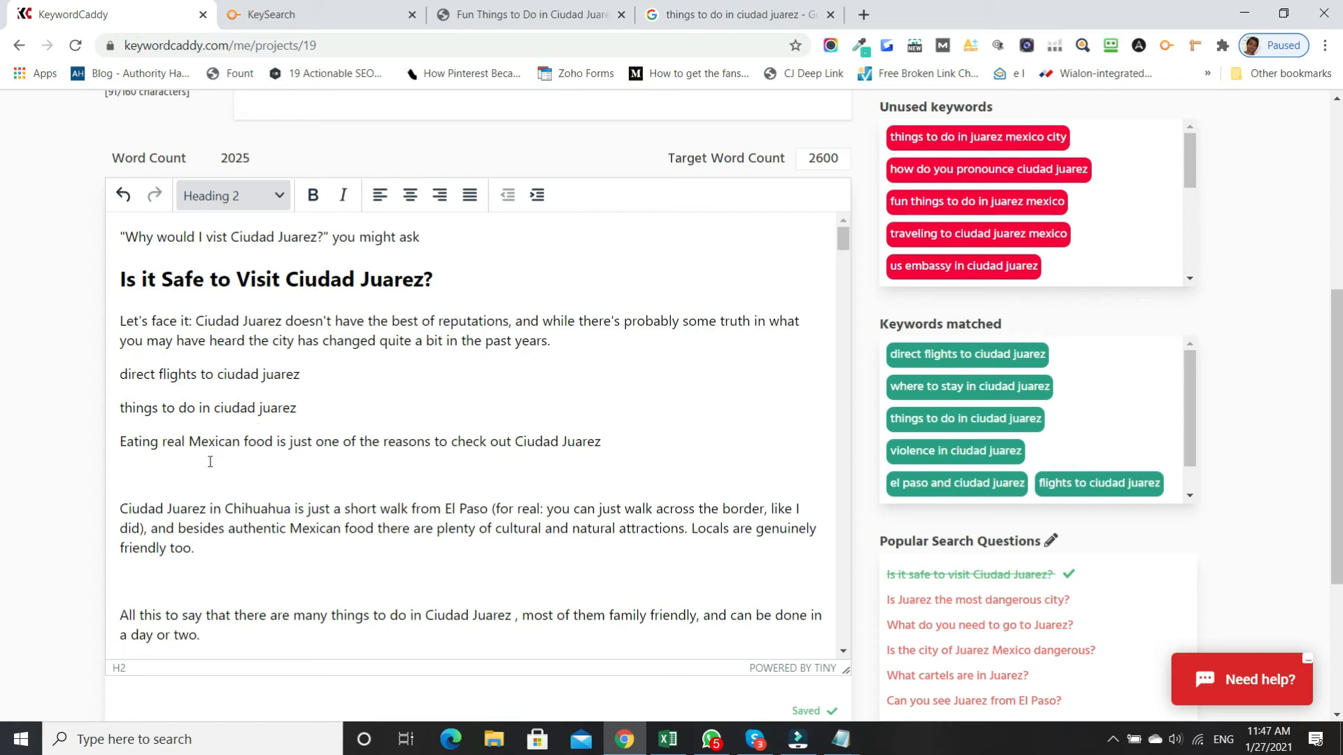
Add the keyword "us embassy in ciudad juarez" on the empty line below the real Mexican food sentence and save the project
left_click(150, 473)
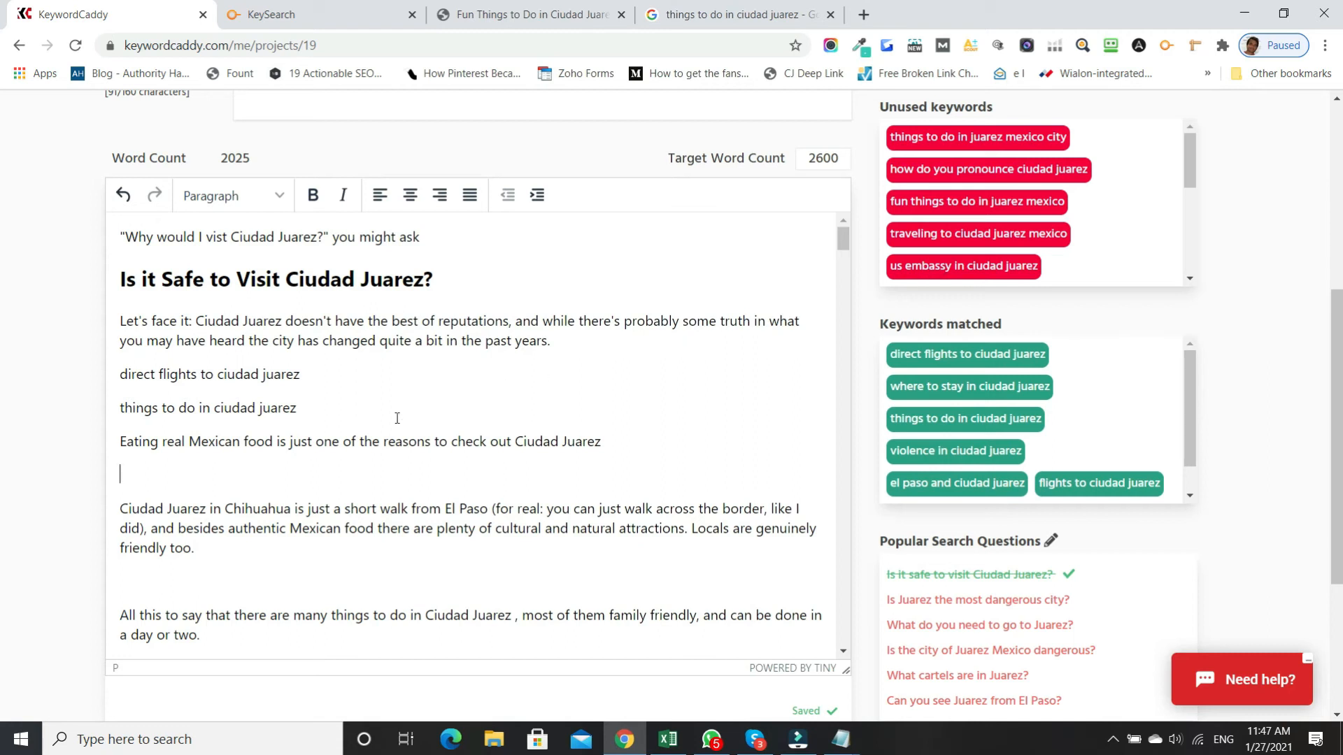
type("us embassy in ci")
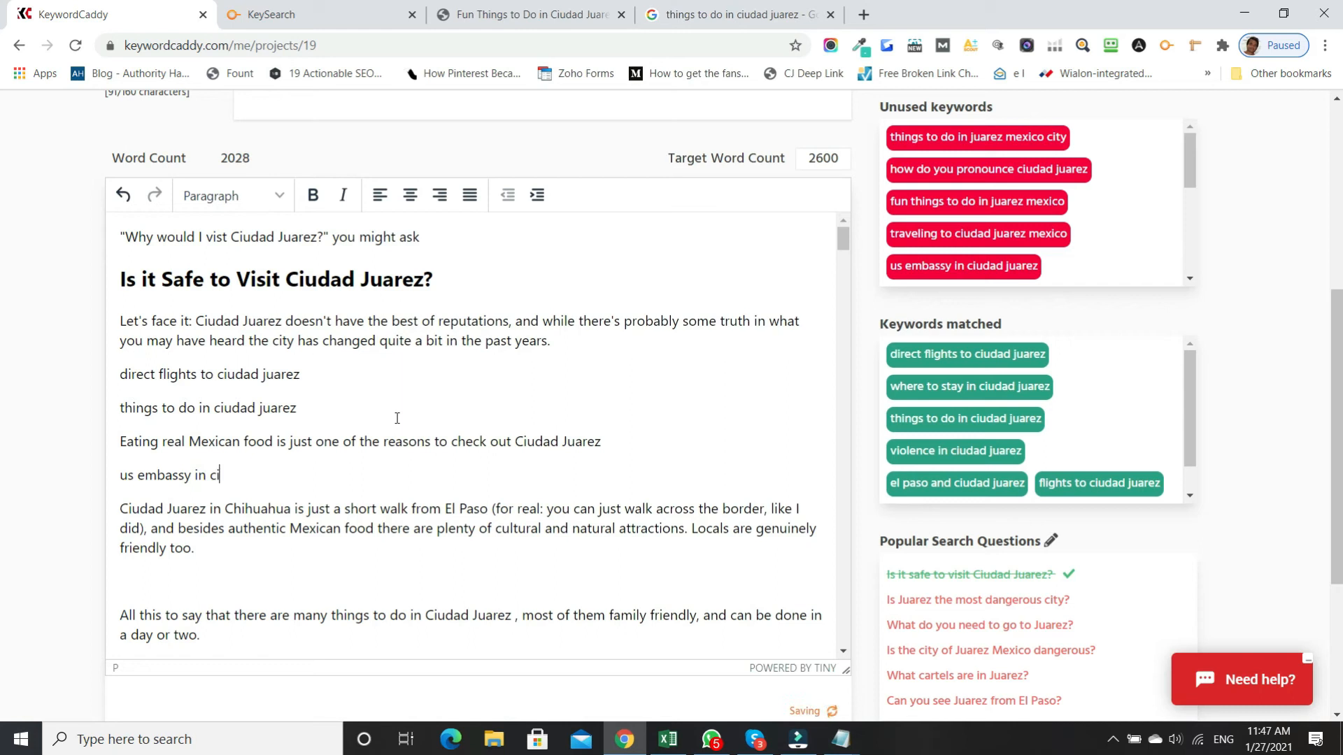
type("udad juarez")
scroll(1329, 455, "down", 1)
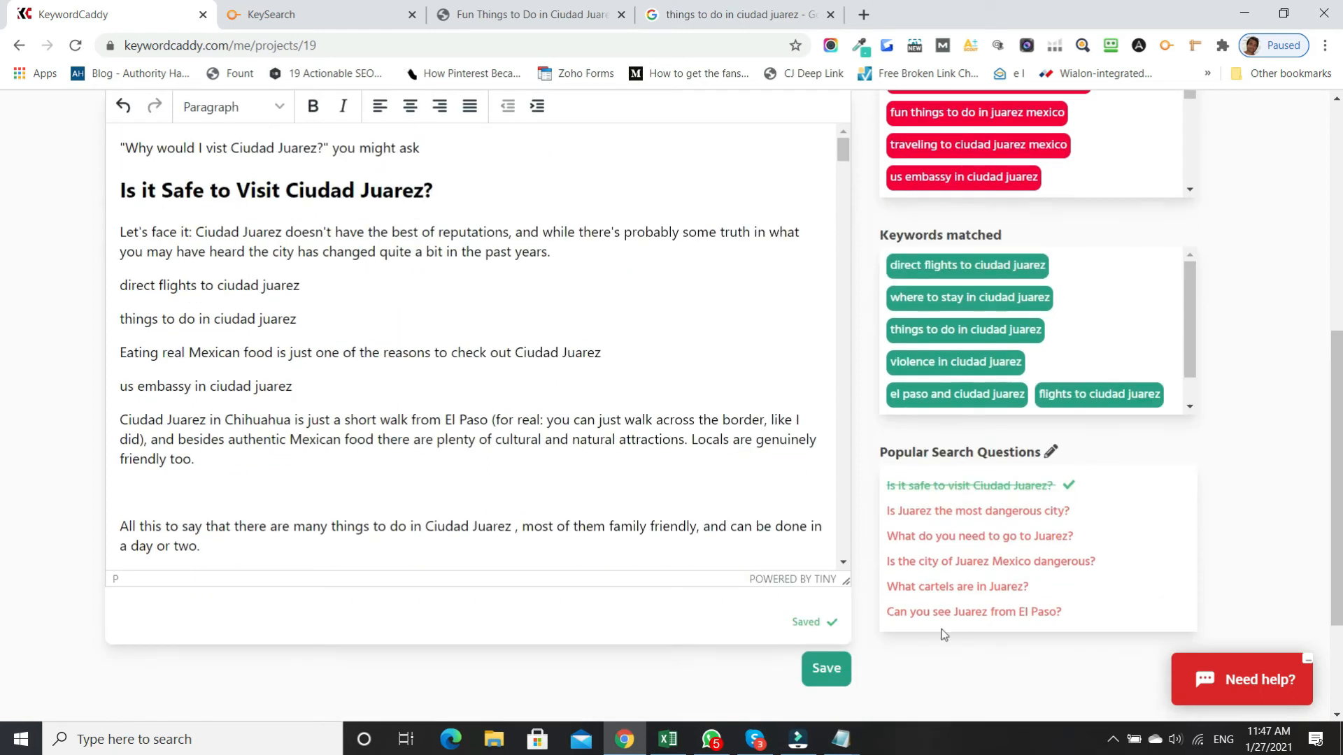
left_click(826, 670)
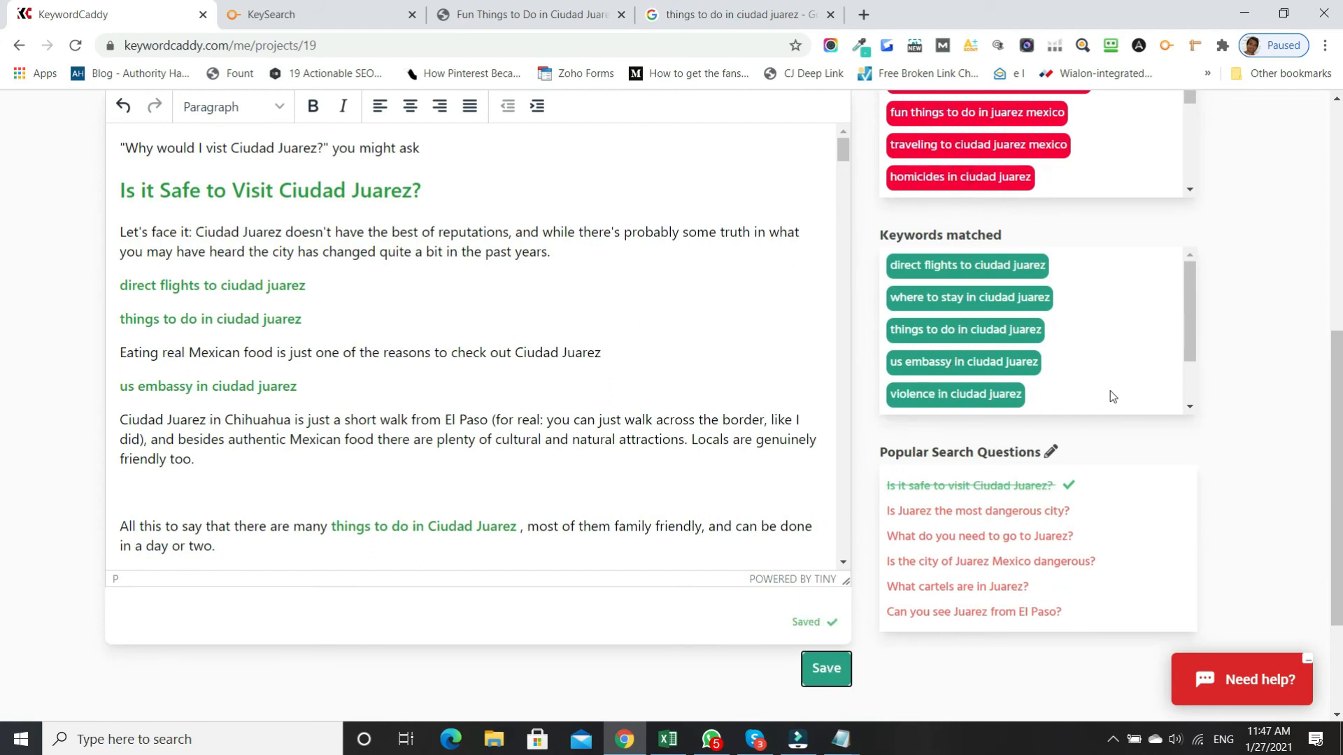
Review the keyword usage figures, word count, matched keywords and popular search questions, saving the project again along the way
left_click_drag(1340, 466, 1340, 347)
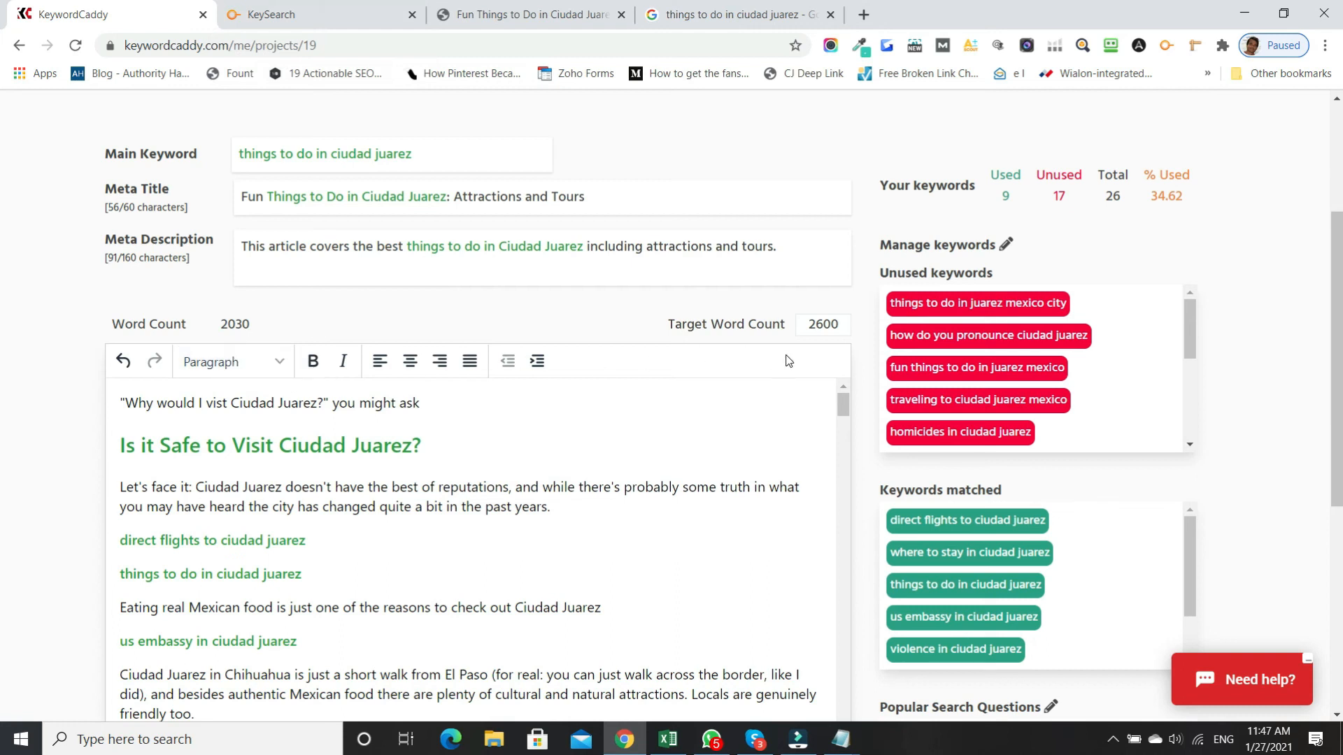
left_click_drag(1337, 357, 1338, 484)
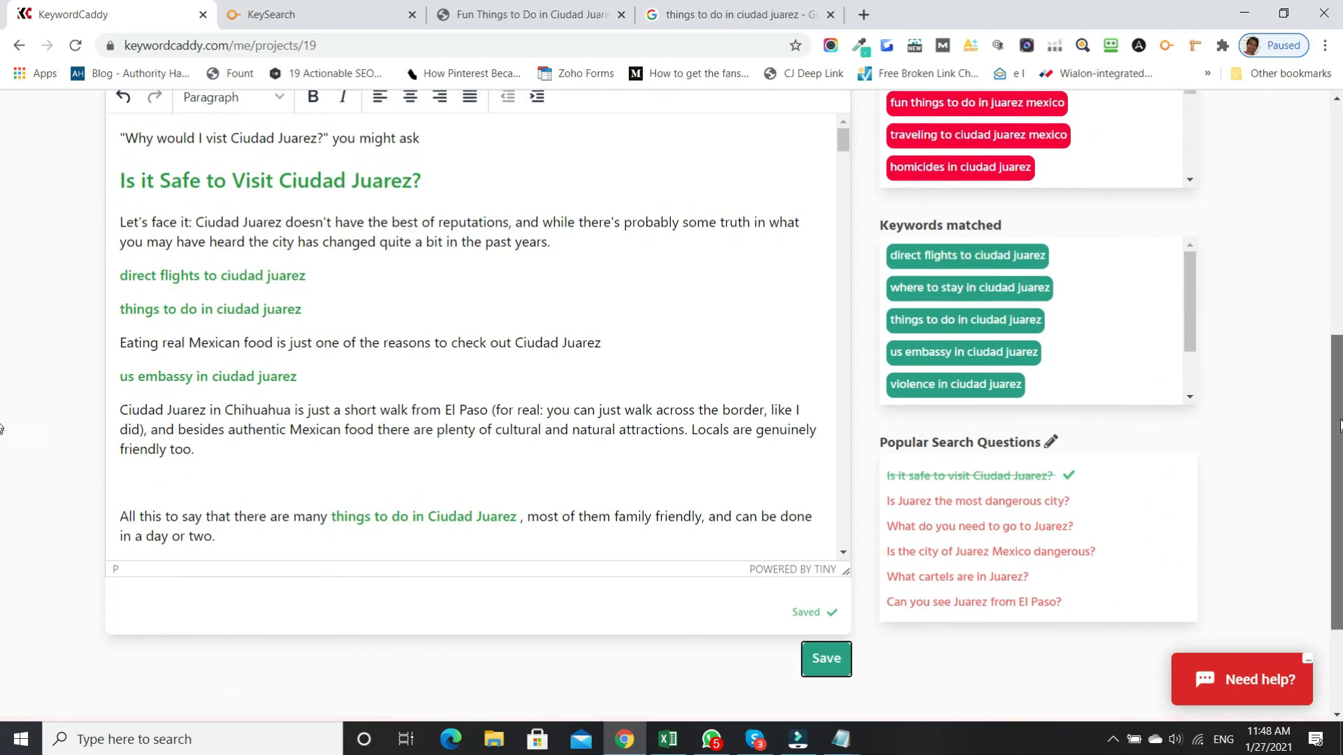
left_click_drag(1333, 426, 1332, 370)
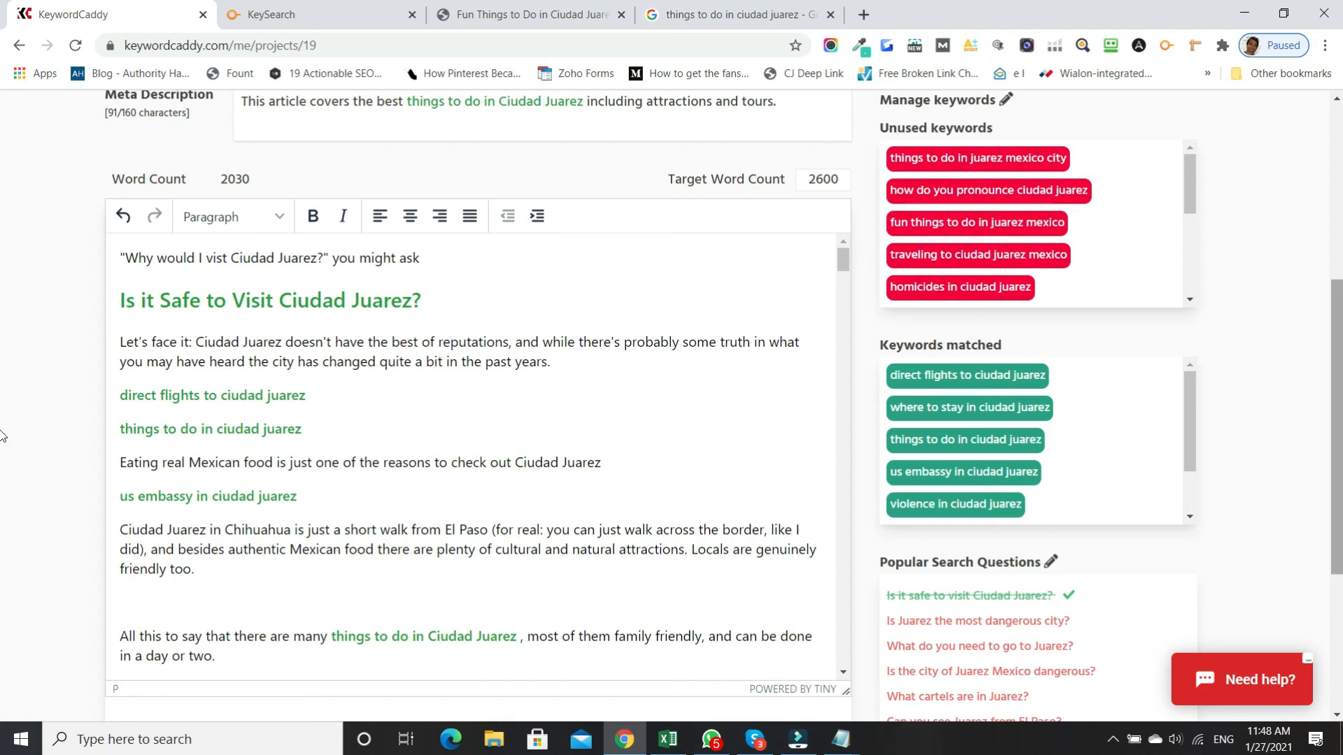
scroll(2, 437, "down", 2)
left_click(824, 638)
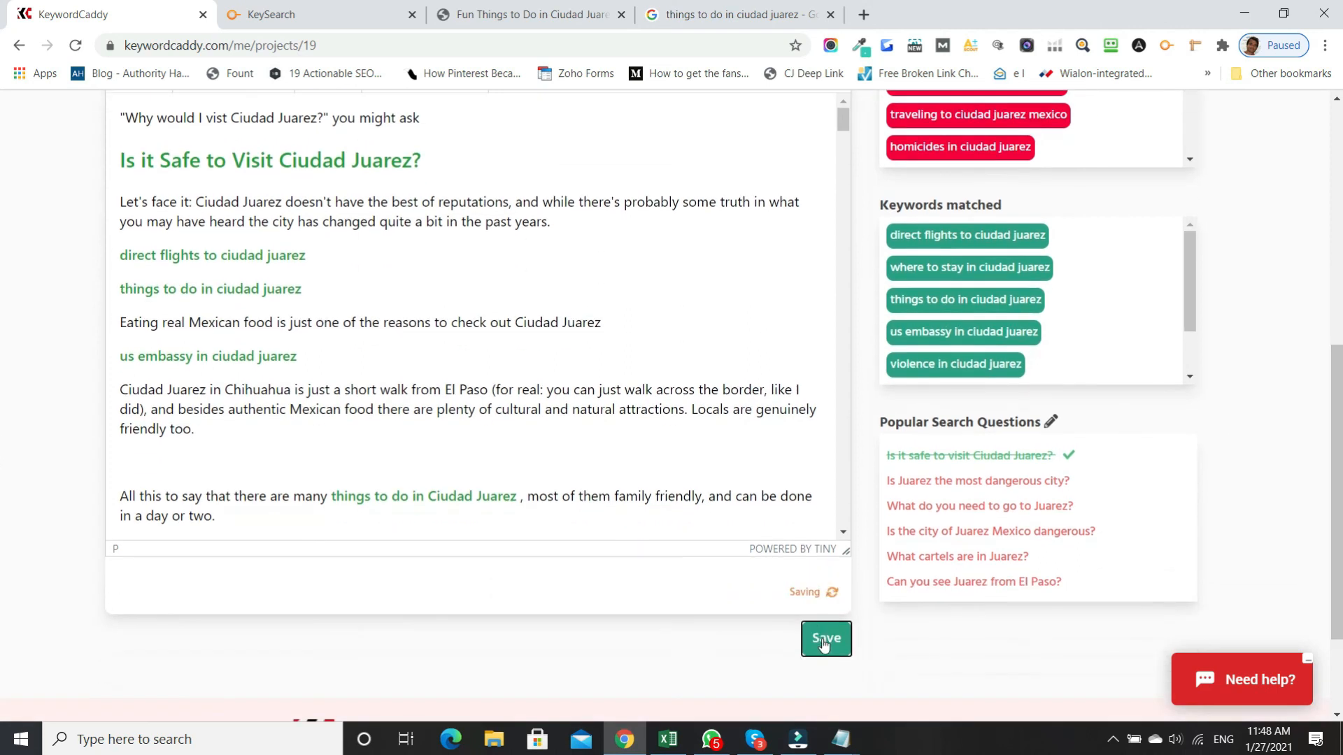
left_click_drag(1339, 477, 1340, 417)
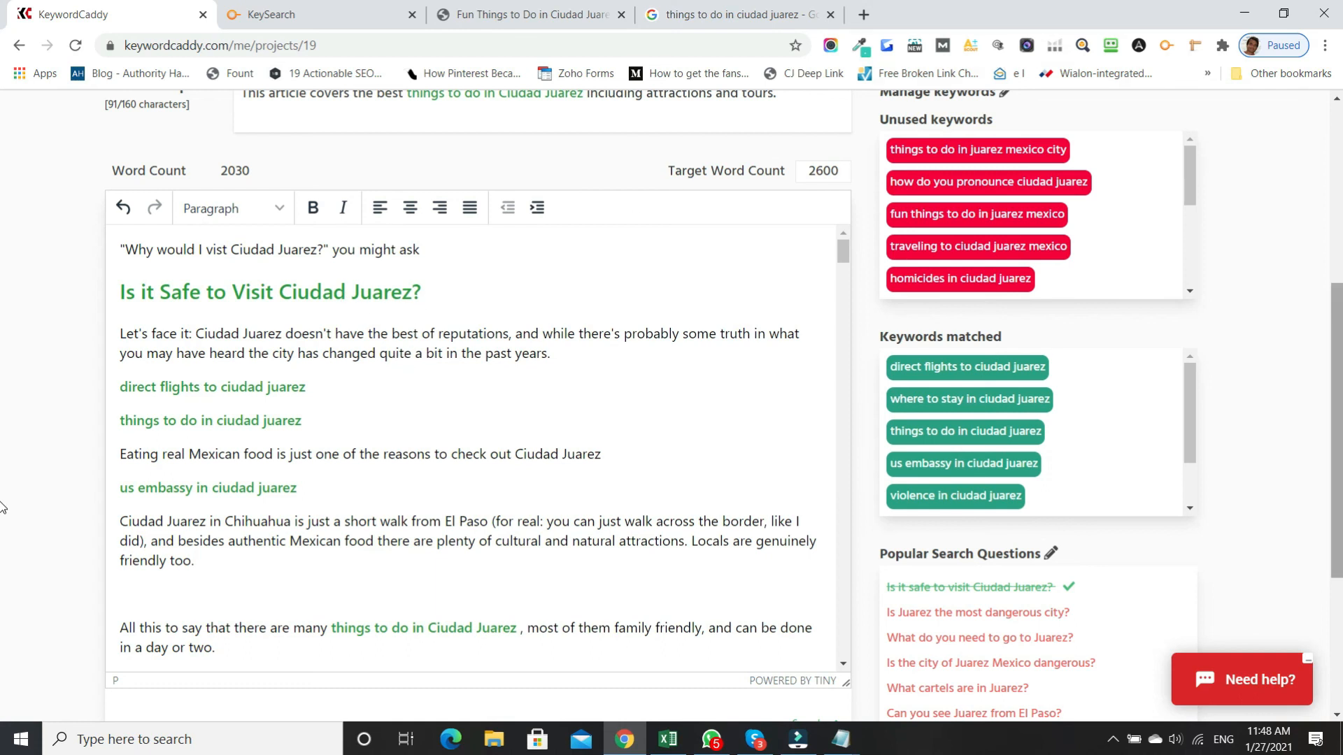
scroll(1291, 379, "down", 3)
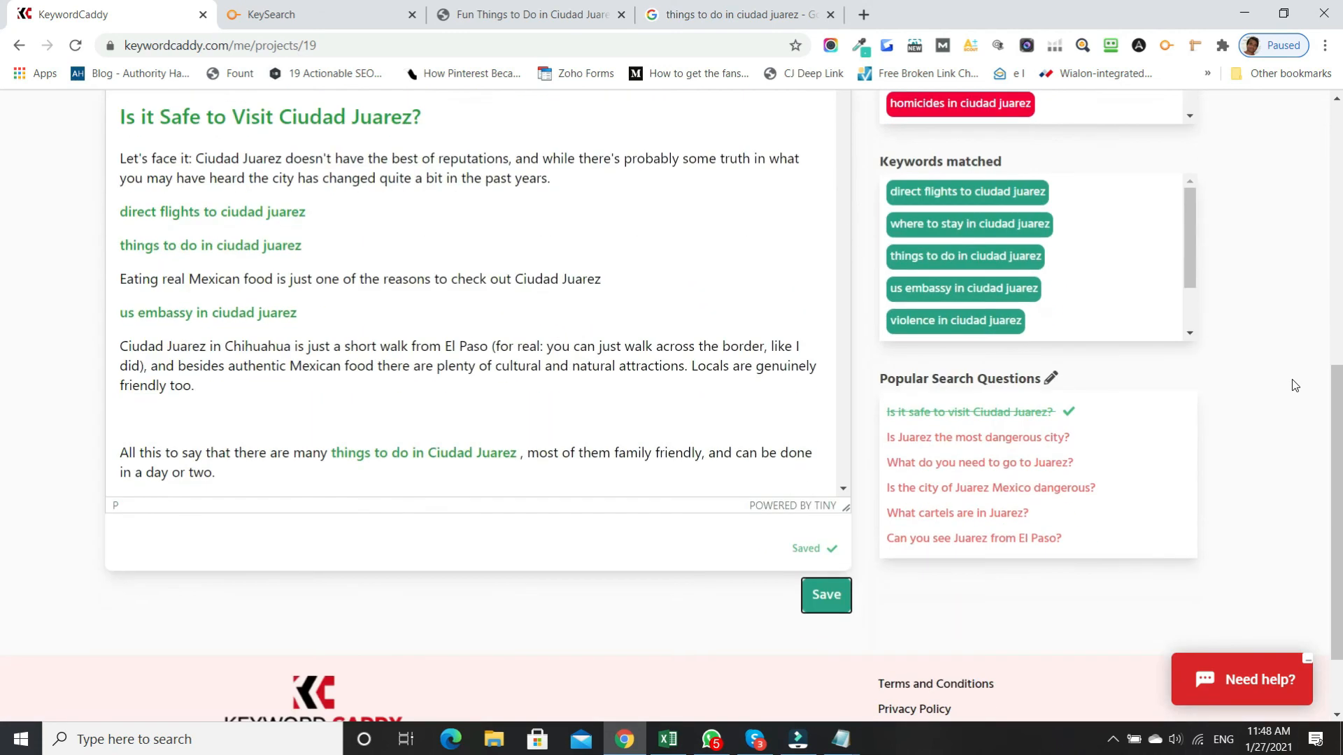
left_click(829, 608)
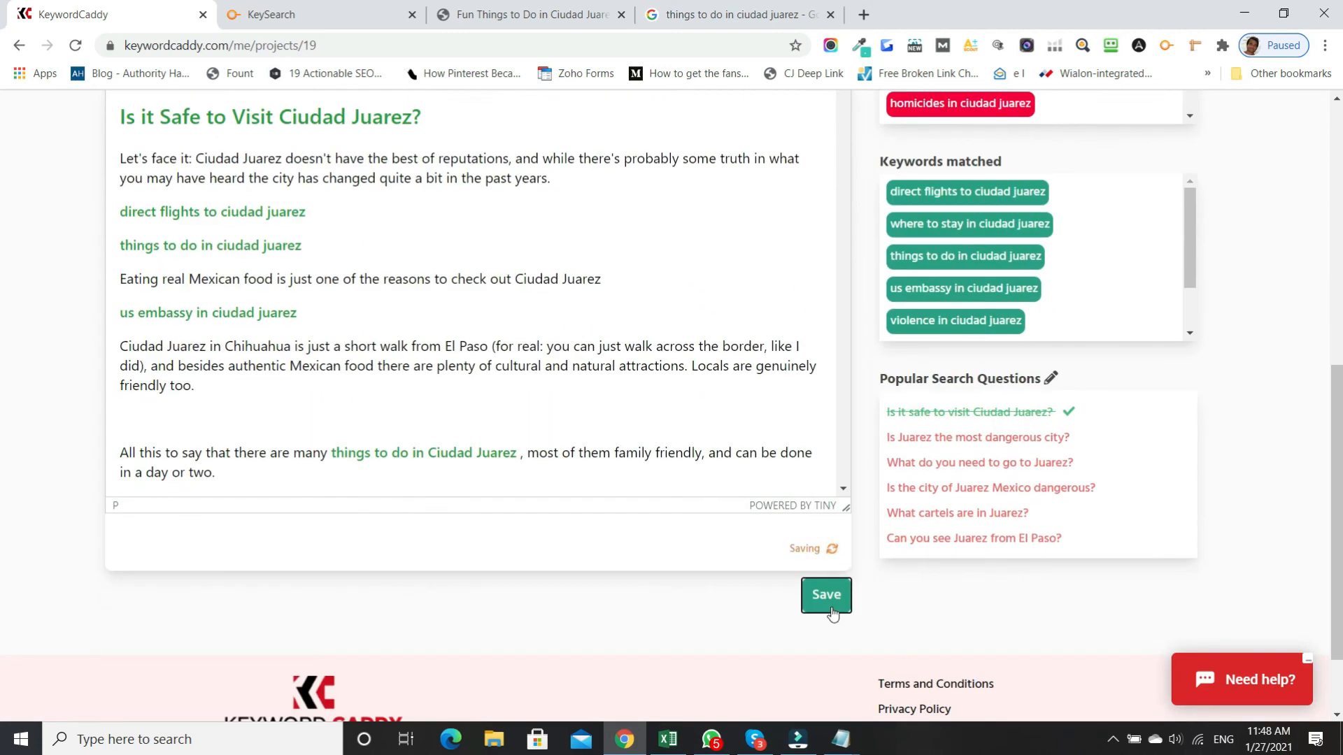